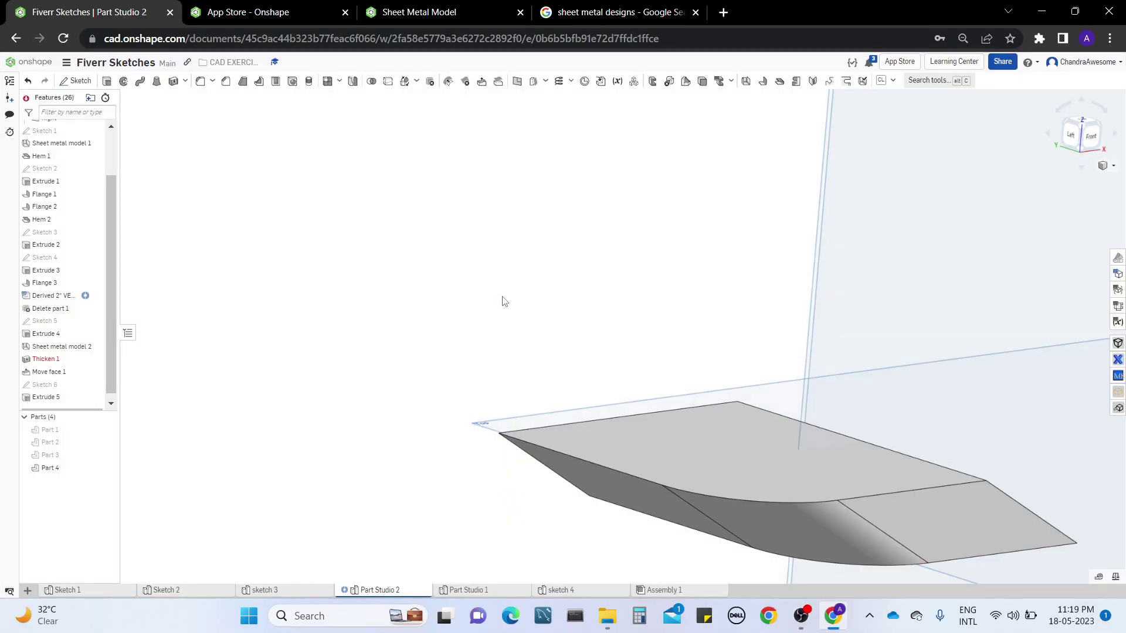
{"action": "middle_click_drag", "start_coordinate": [718, 251], "coordinate": [627, 246]}
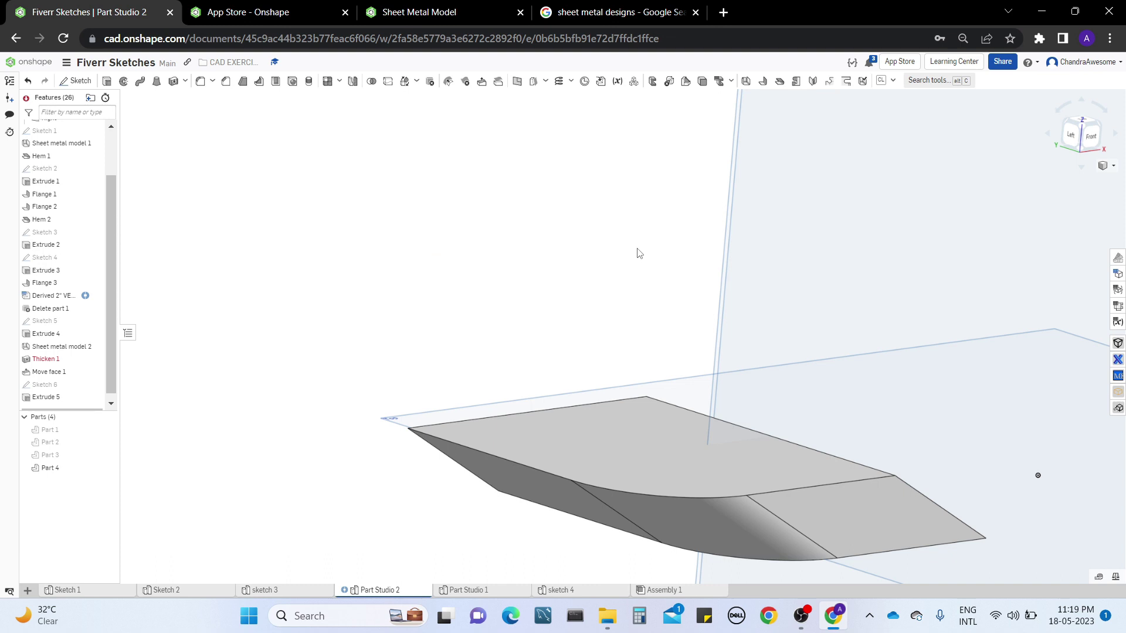
{"action": "middle_click_drag", "start_coordinate": [527, 397], "coordinate": [507, 332]}
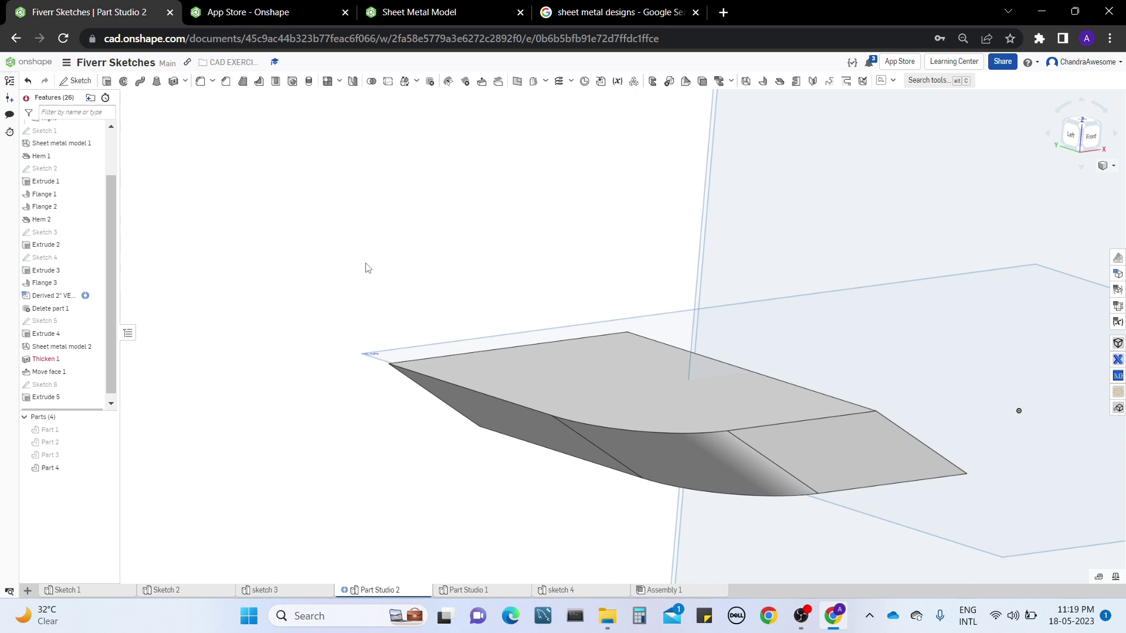
{"action": "middle_click_drag", "start_coordinate": [597, 304], "coordinate": [584, 318]}
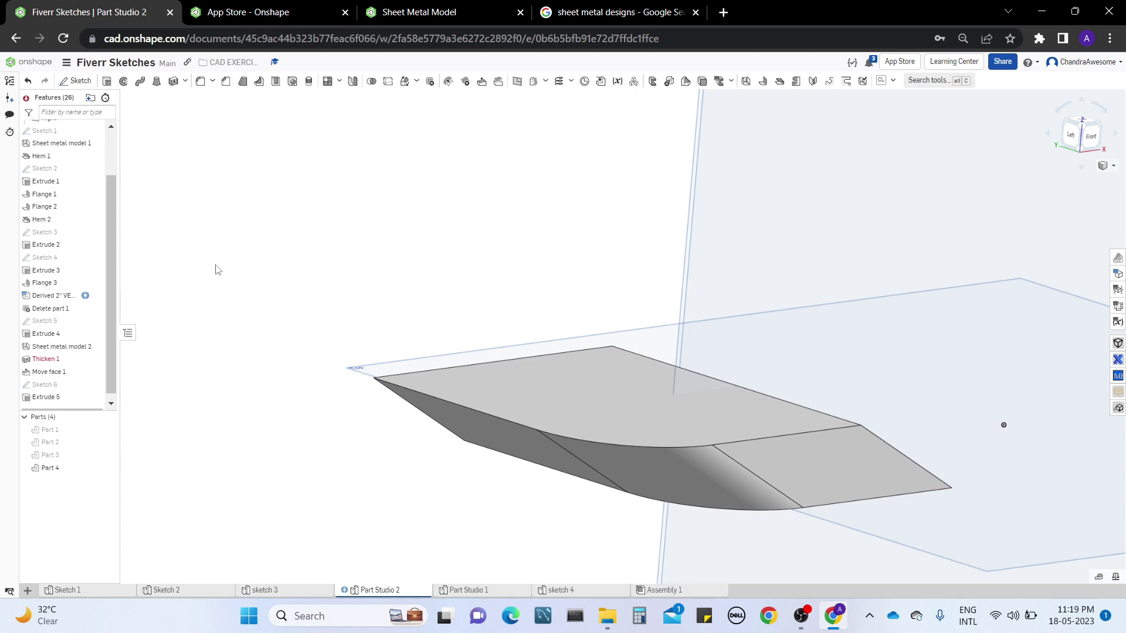
{"action": "middle_click_drag", "start_coordinate": [511, 262], "coordinate": [469, 306]}
Step: Hide the Top, Front and Right planes of the default geometry
{"action": "left_click_drag", "start_coordinate": [110, 199], "coordinate": [110, 136]}
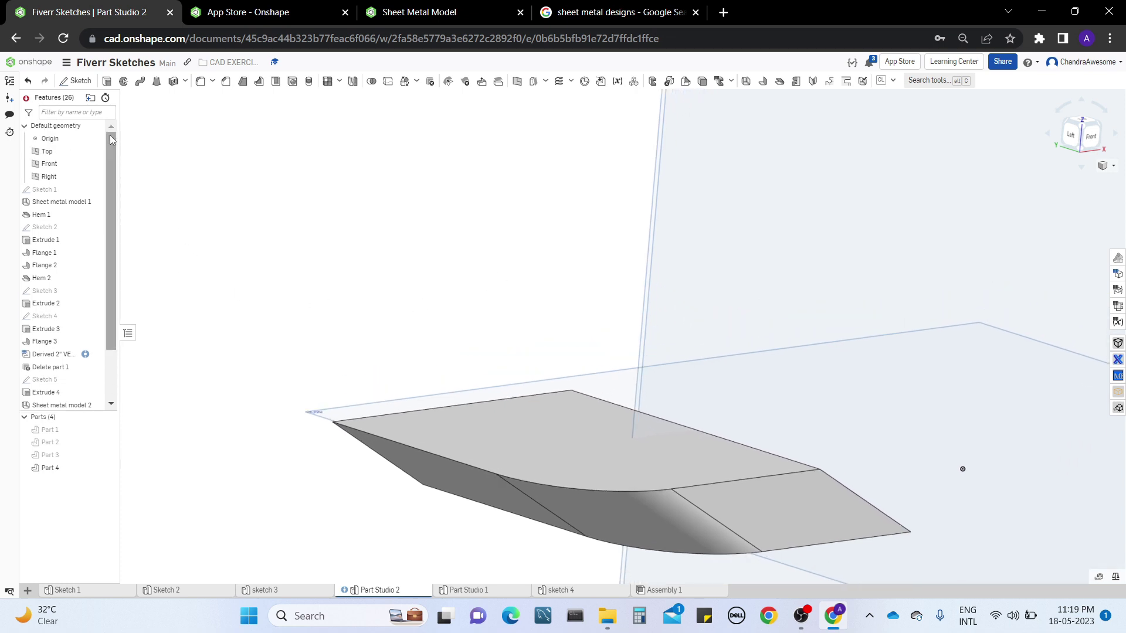
{"action": "left_click", "coordinate": [95, 151]}
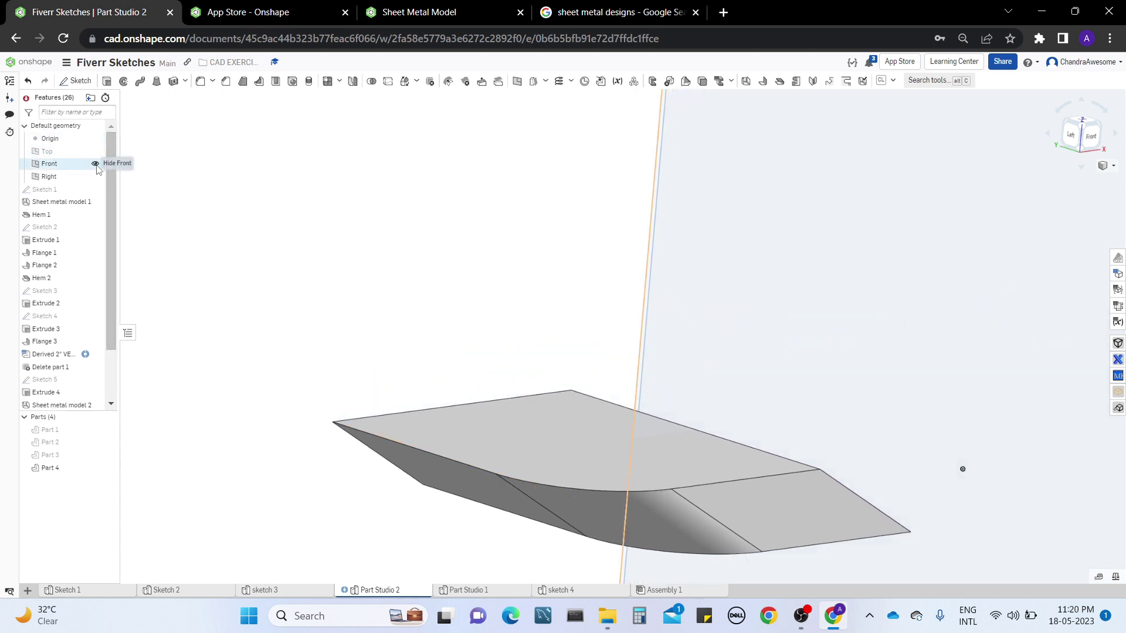
{"action": "left_click", "coordinate": [95, 163]}
{"action": "left_click", "coordinate": [95, 176]}
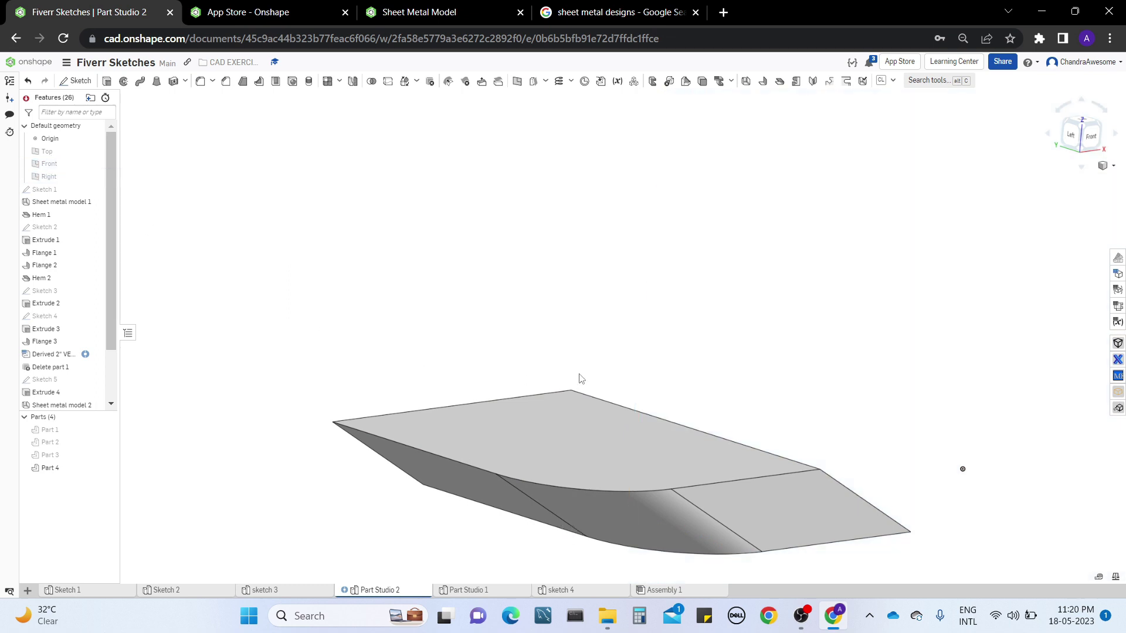
Step: Examine the slanted solid with the rounded corner from several sides
{"action": "middle_click_drag", "start_coordinate": [580, 379], "coordinate": [580, 339]}
{"action": "right_click_drag", "start_coordinate": [680, 405], "coordinate": [710, 305]}
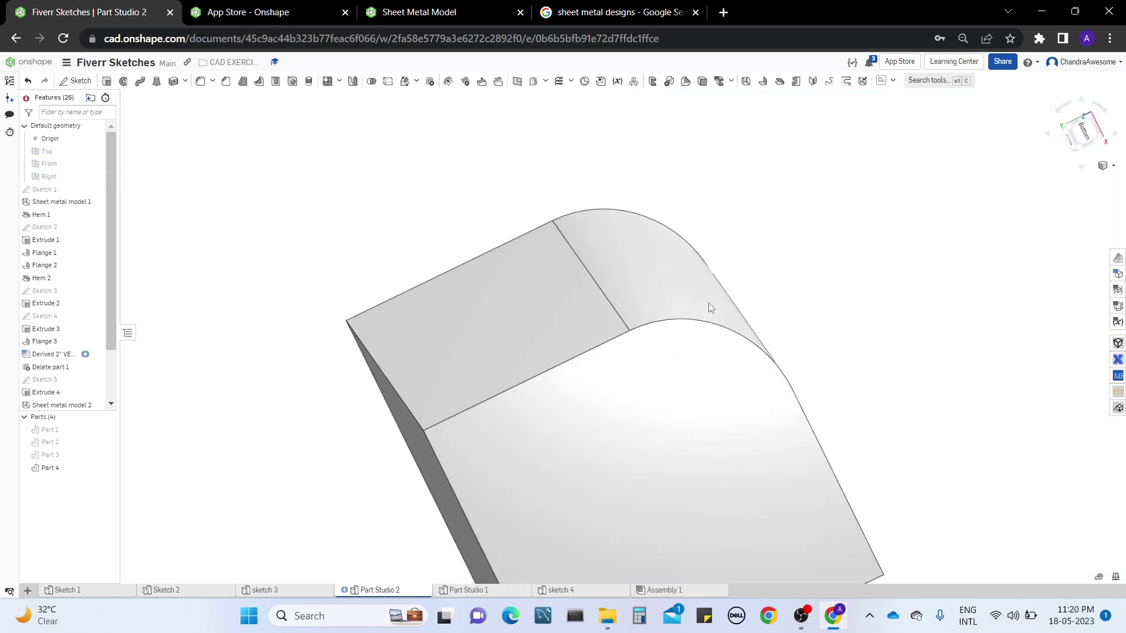
{"action": "right_click_drag", "start_coordinate": [649, 395], "coordinate": [737, 344]}
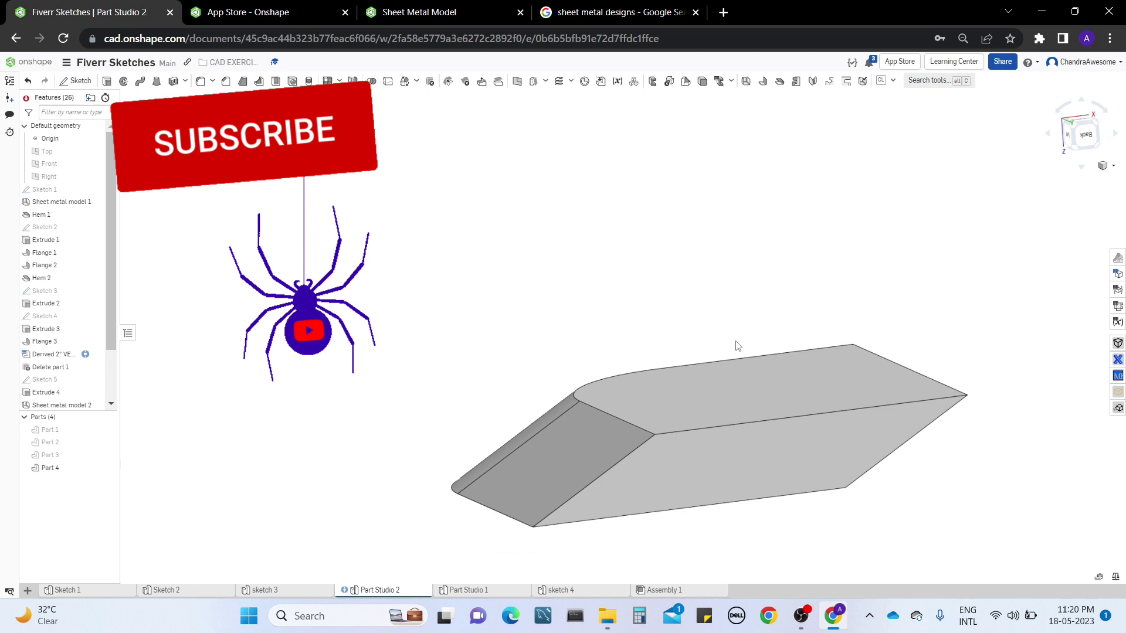
{"action": "middle_click_drag", "start_coordinate": [680, 452], "coordinate": [657, 440]}
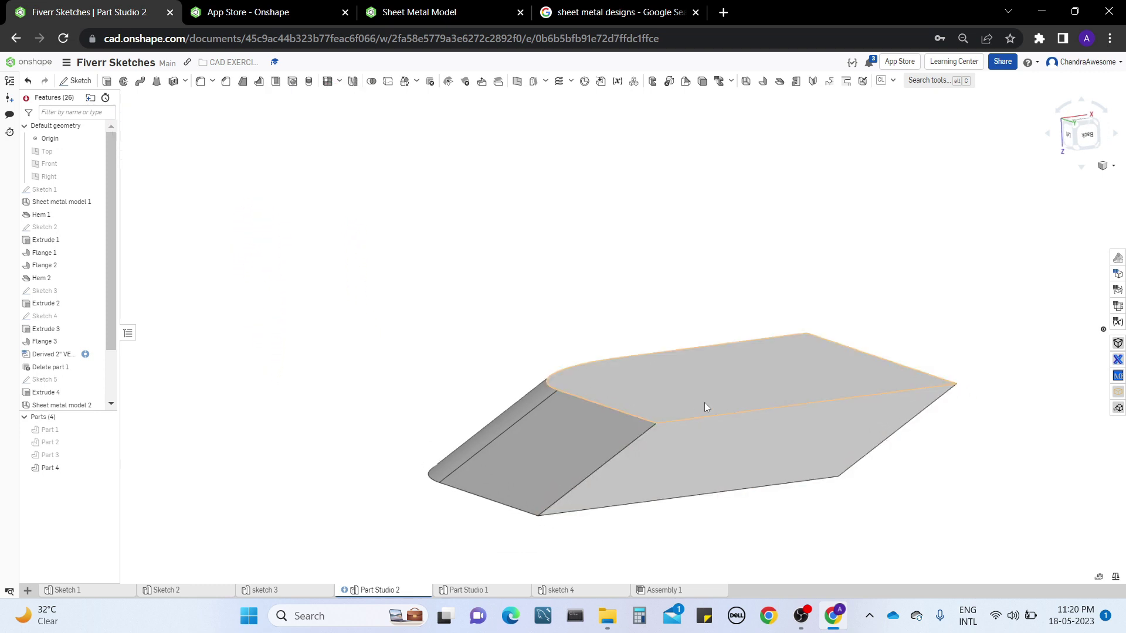
{"action": "mouse_move", "coordinate": [705, 402]}
{"action": "right_mouse_down"}
{"action": "mouse_move", "coordinate": [729, 382]}
{"action": "mouse_move", "coordinate": [709, 410]}
{"action": "right_mouse_up"}
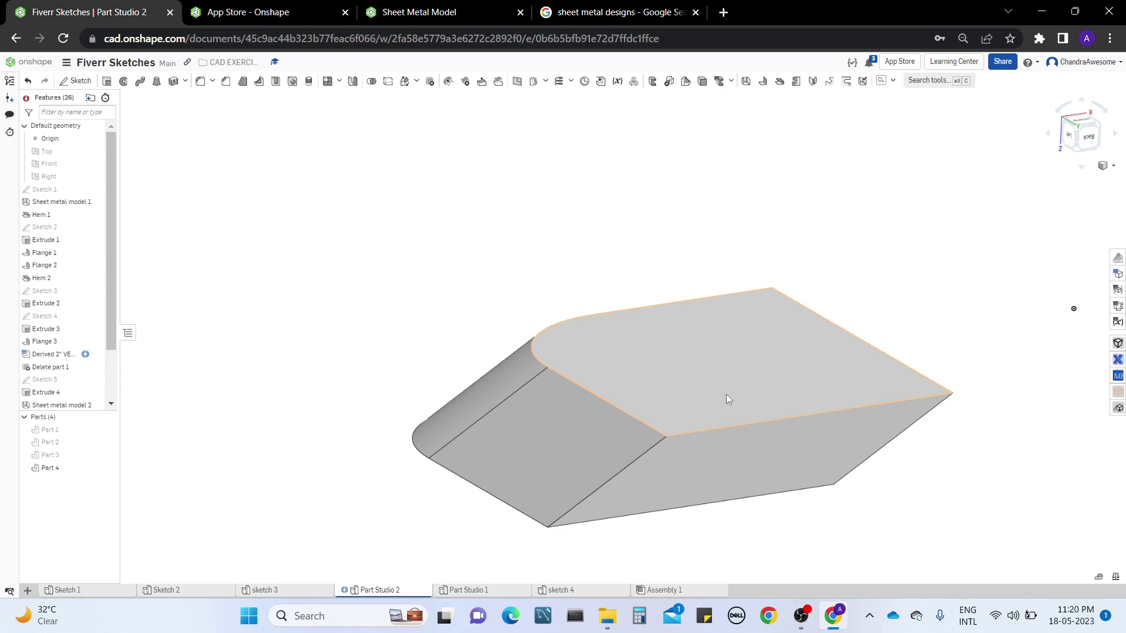
{"action": "key", "text": "ctrl+a"}
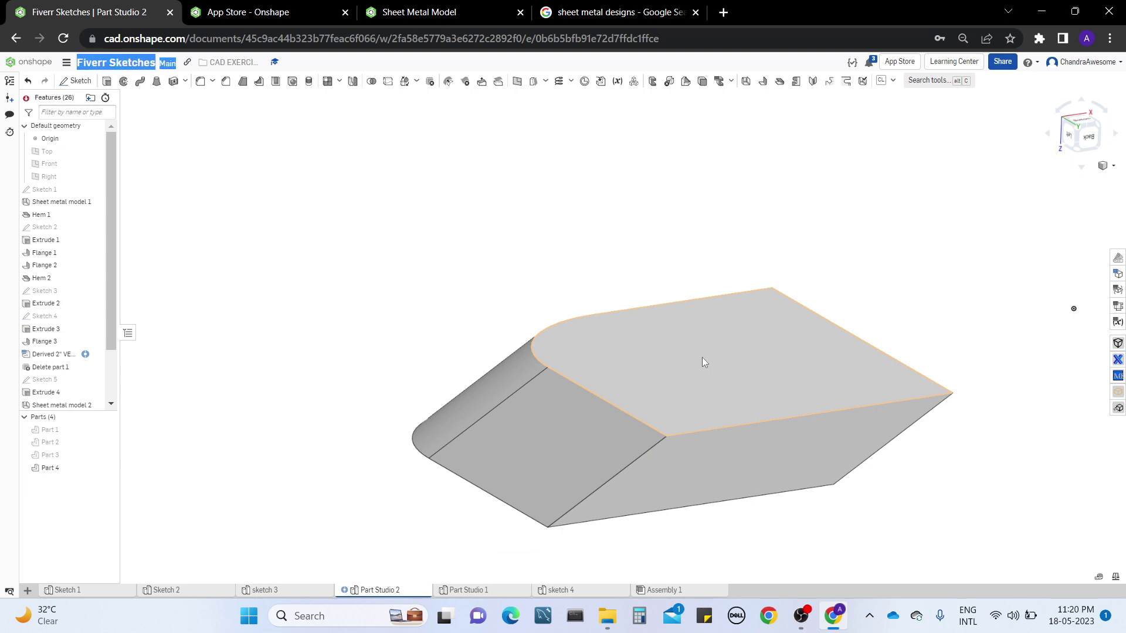
{"action": "middle_click_drag", "start_coordinate": [671, 229], "coordinate": [633, 179]}
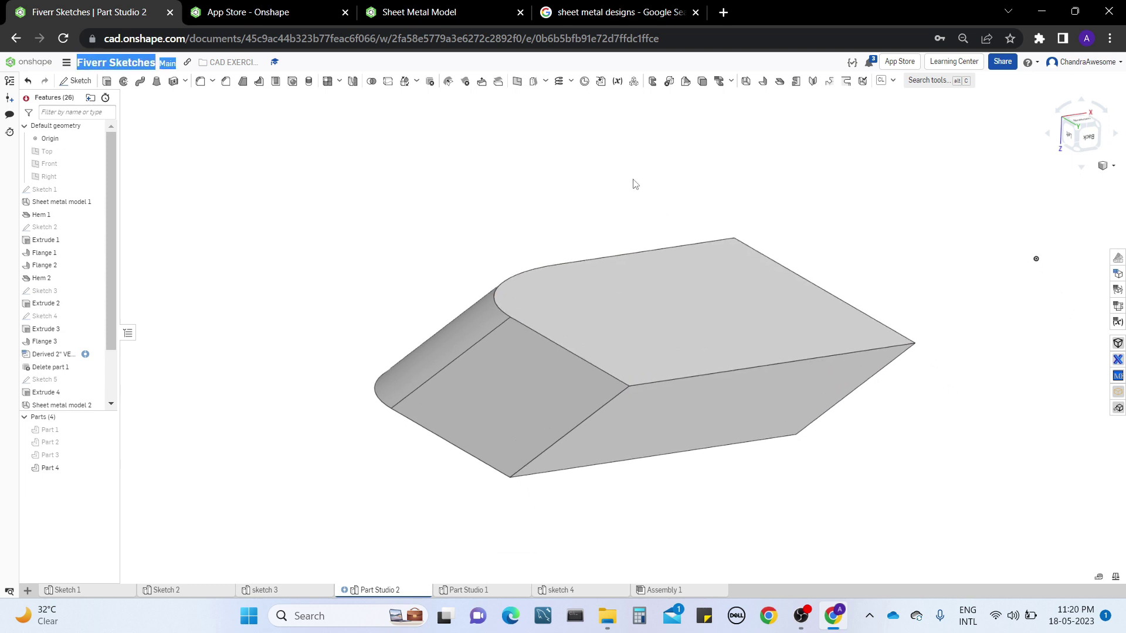
{"action": "right_click_drag", "start_coordinate": [637, 205], "coordinate": [680, 153]}
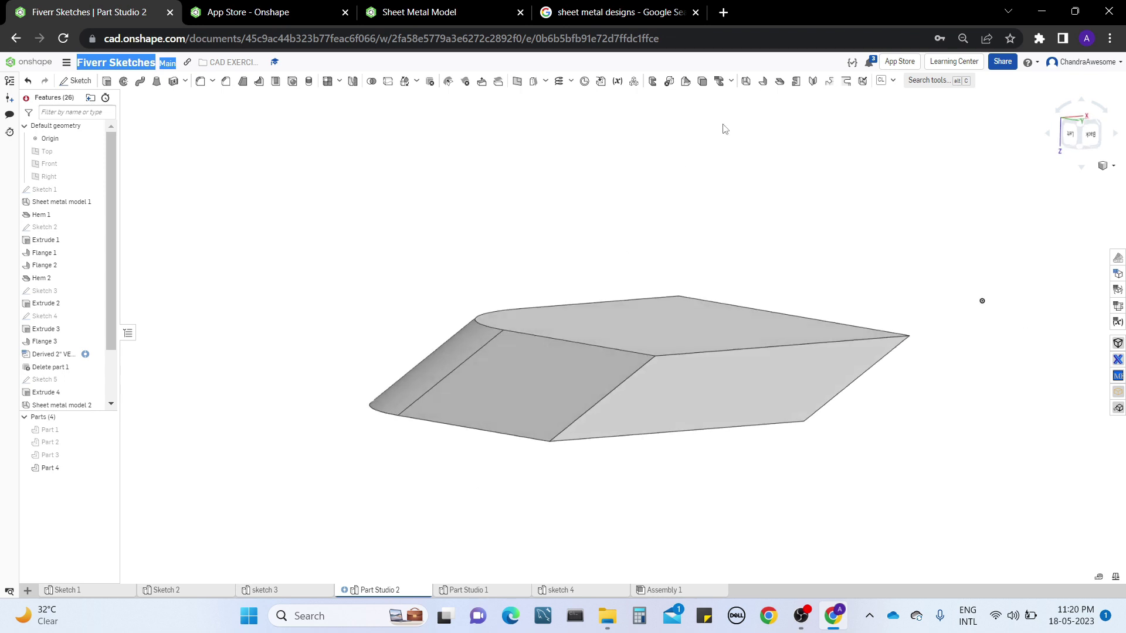
Step: Start a sheet metal model in Convert mode and choose the slanted solid, Part 4, as the part to convert
{"action": "left_click", "coordinate": [746, 82]}
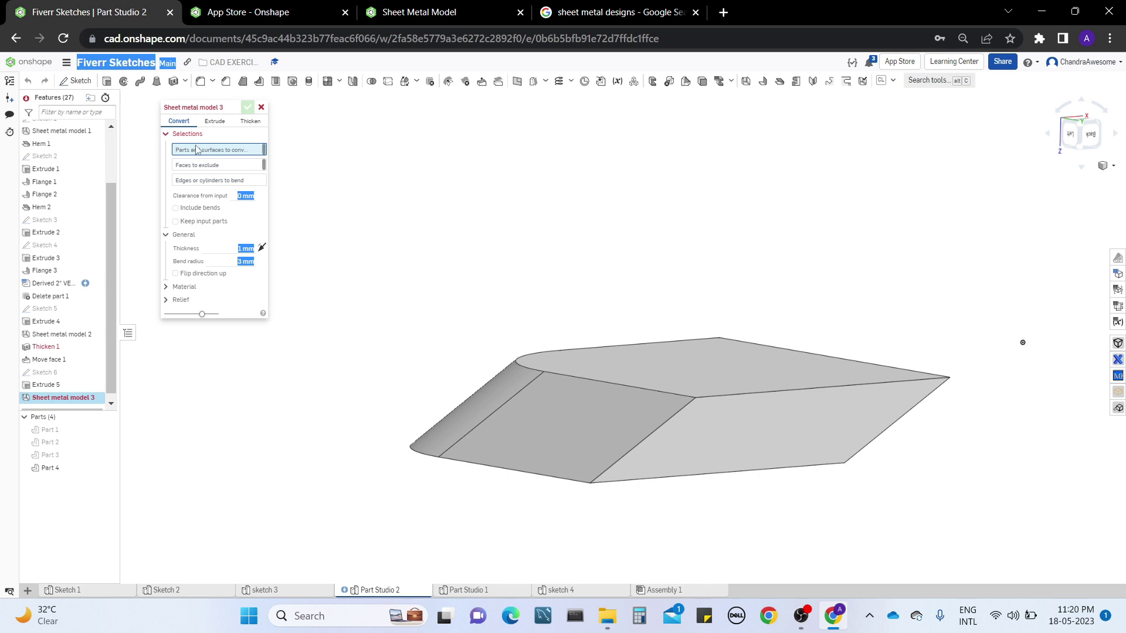
{"action": "mouse_move", "coordinate": [694, 327]}
{"action": "right_mouse_down"}
{"action": "mouse_move", "coordinate": [727, 322]}
{"action": "mouse_move", "coordinate": [690, 313]}
{"action": "right_mouse_up"}
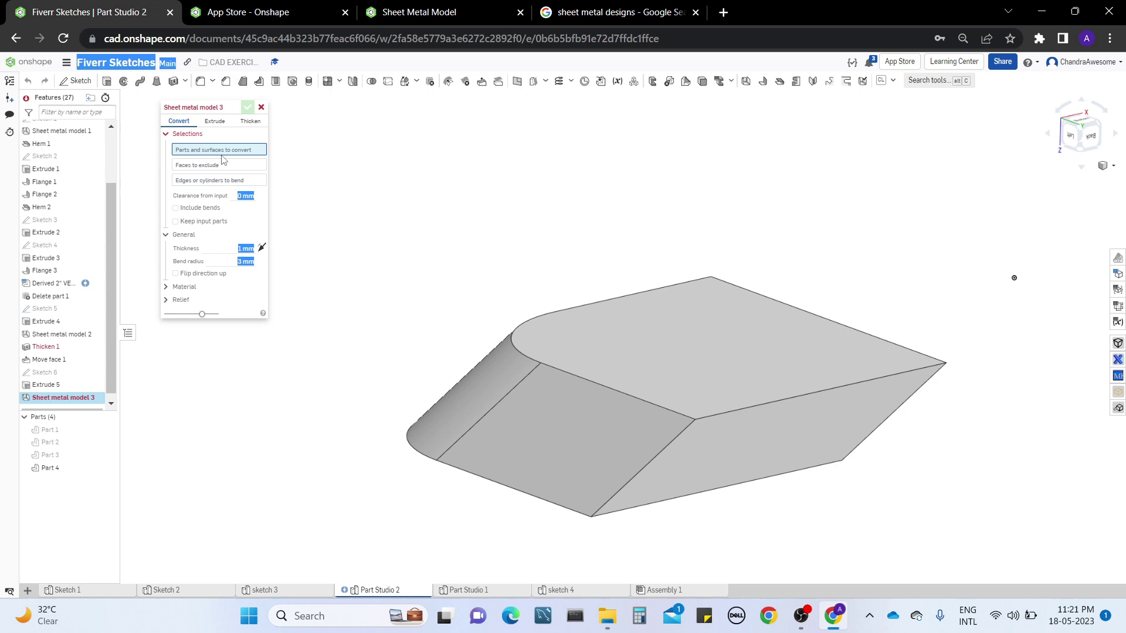
{"action": "left_click", "coordinate": [784, 362]}
{"action": "right_click_drag", "start_coordinate": [784, 358], "coordinate": [528, 262]}
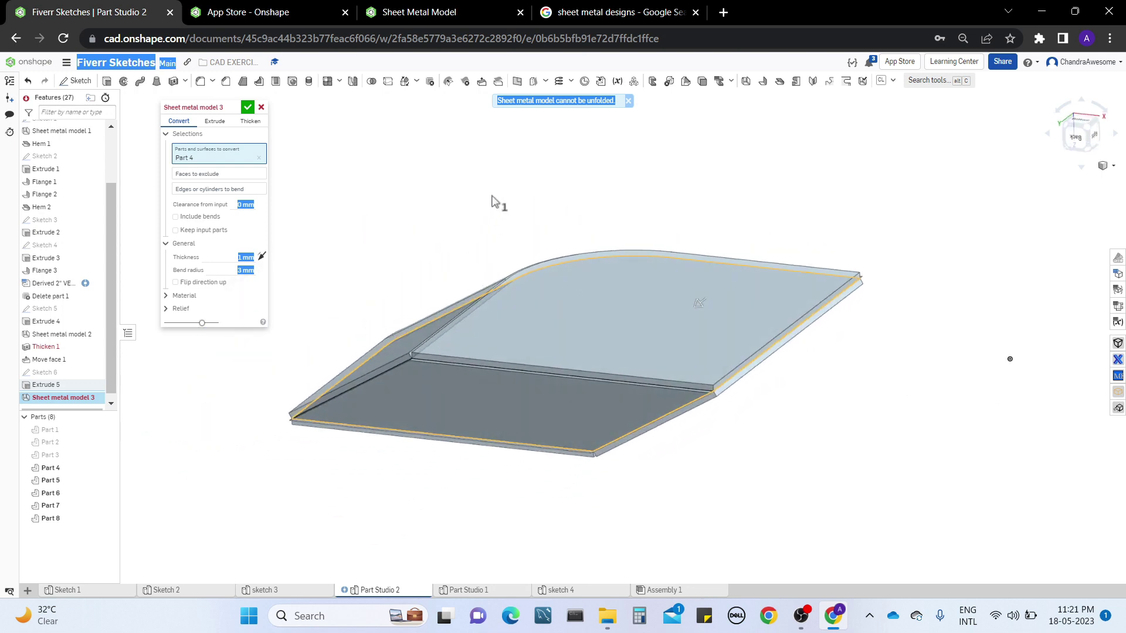
{"action": "middle_click_drag", "start_coordinate": [498, 201], "coordinate": [501, 224]}
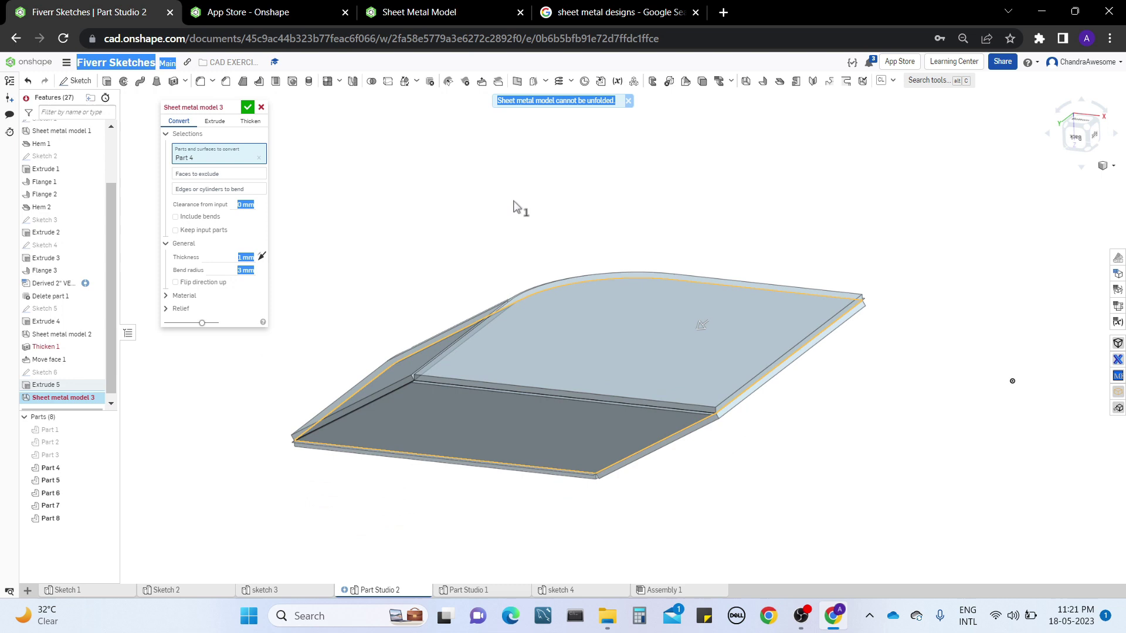
Step: Exclude the solid's flat back face from the sheet metal conversion
{"action": "left_click", "coordinate": [212, 174]}
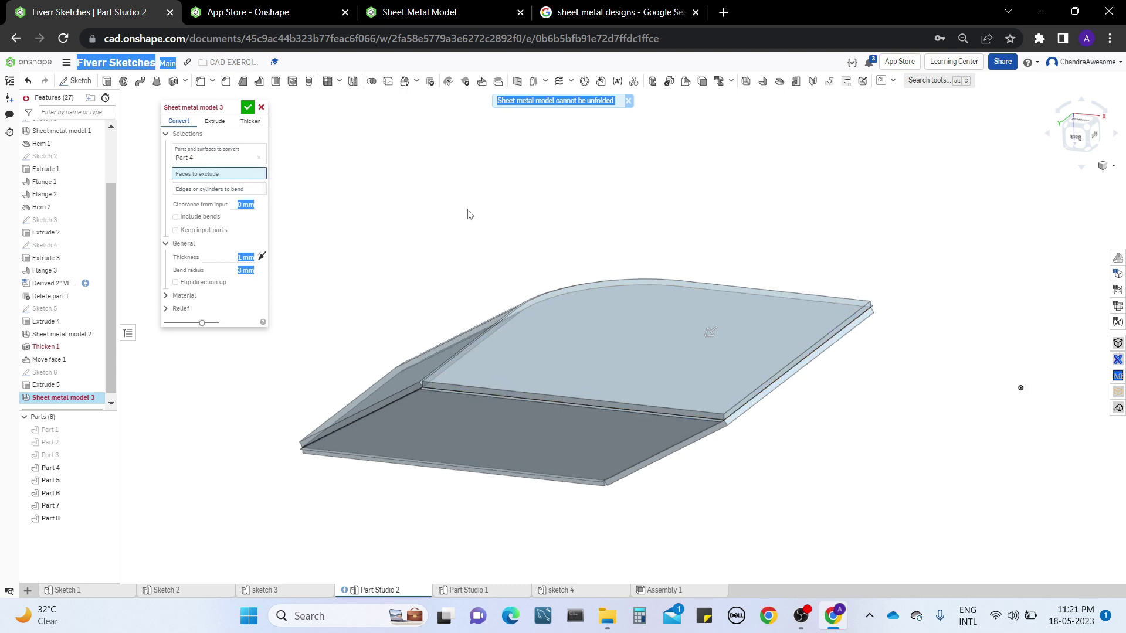
{"action": "right_click_drag", "start_coordinate": [468, 214], "coordinate": [641, 204]}
{"action": "right_click", "coordinate": [643, 203]}
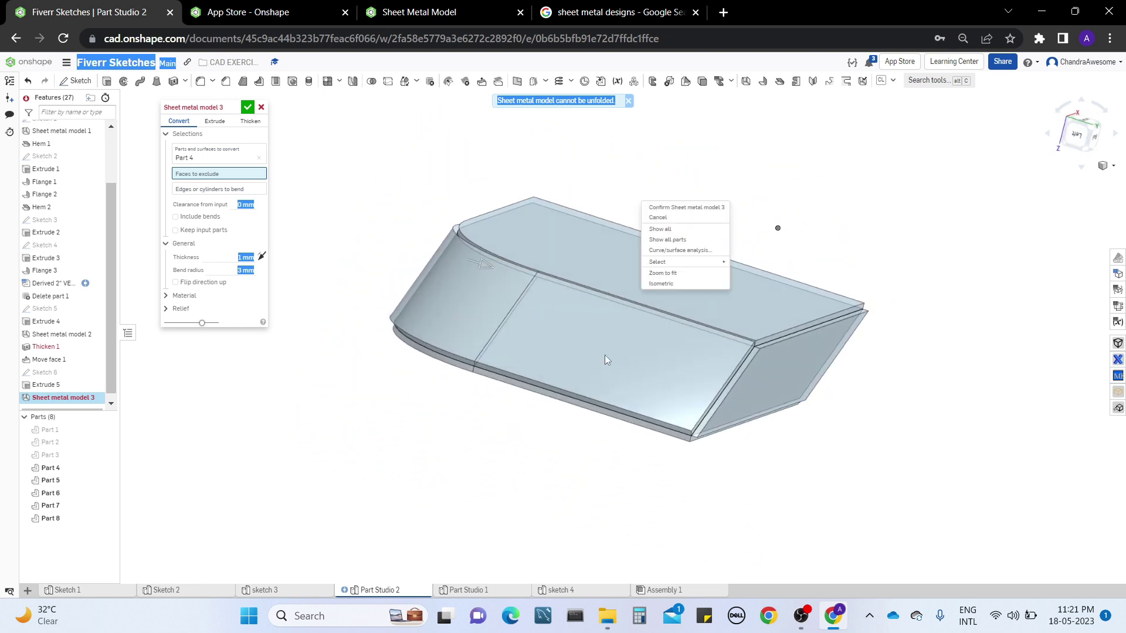
{"action": "left_click", "coordinate": [327, 181]}
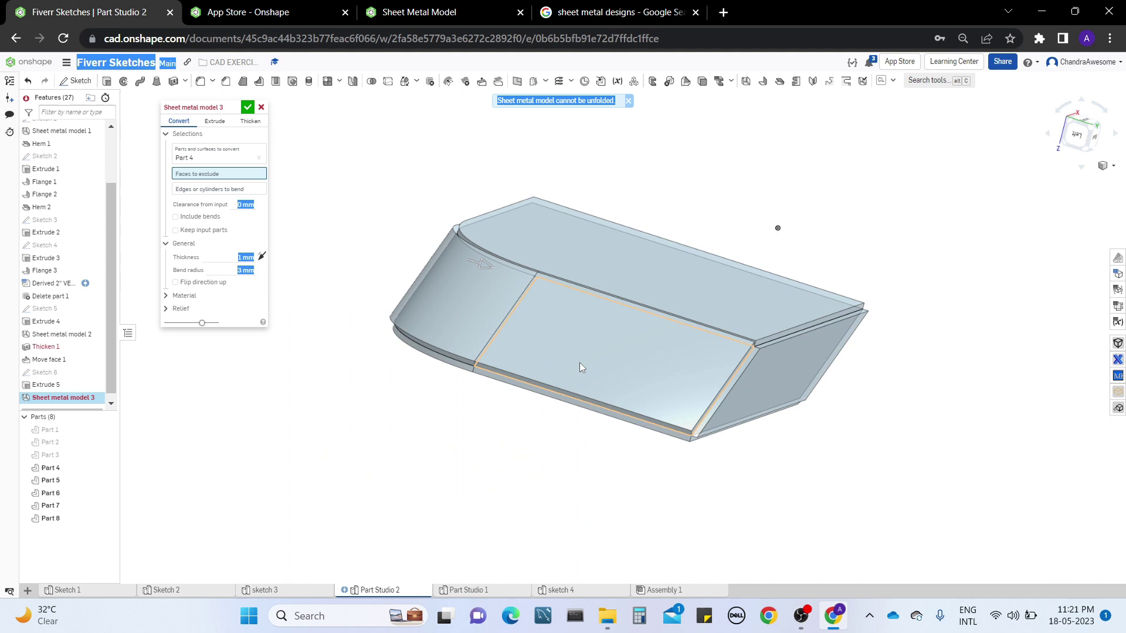
{"action": "right_click_drag", "start_coordinate": [580, 362], "coordinate": [671, 346]}
{"action": "left_click", "coordinate": [671, 347]}
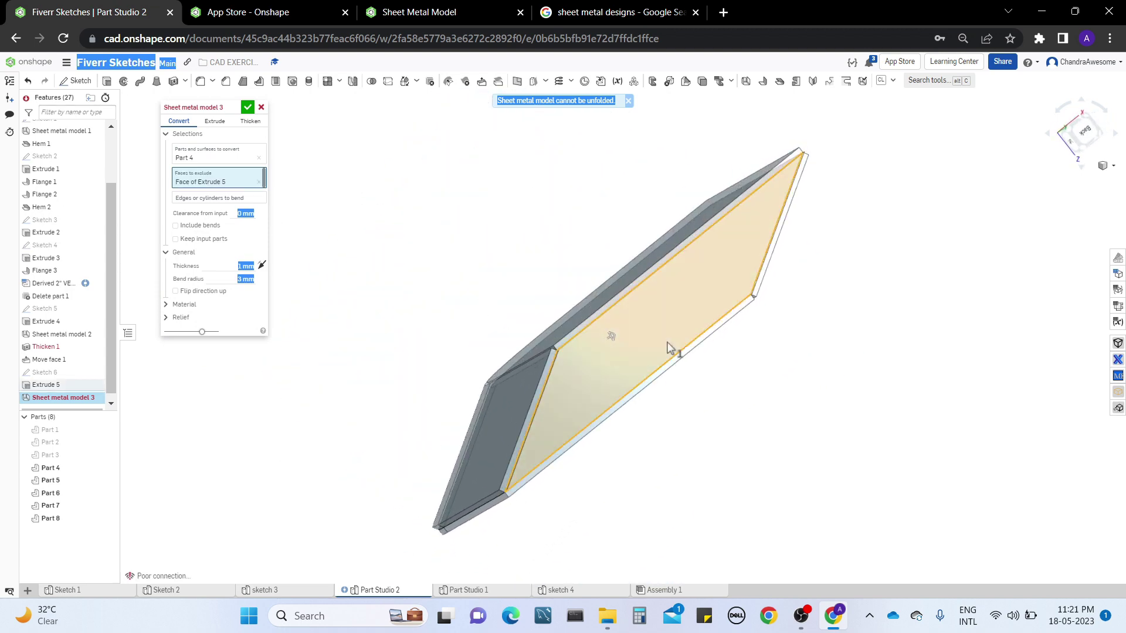
{"action": "right_click_drag", "start_coordinate": [667, 342], "coordinate": [410, 371]}
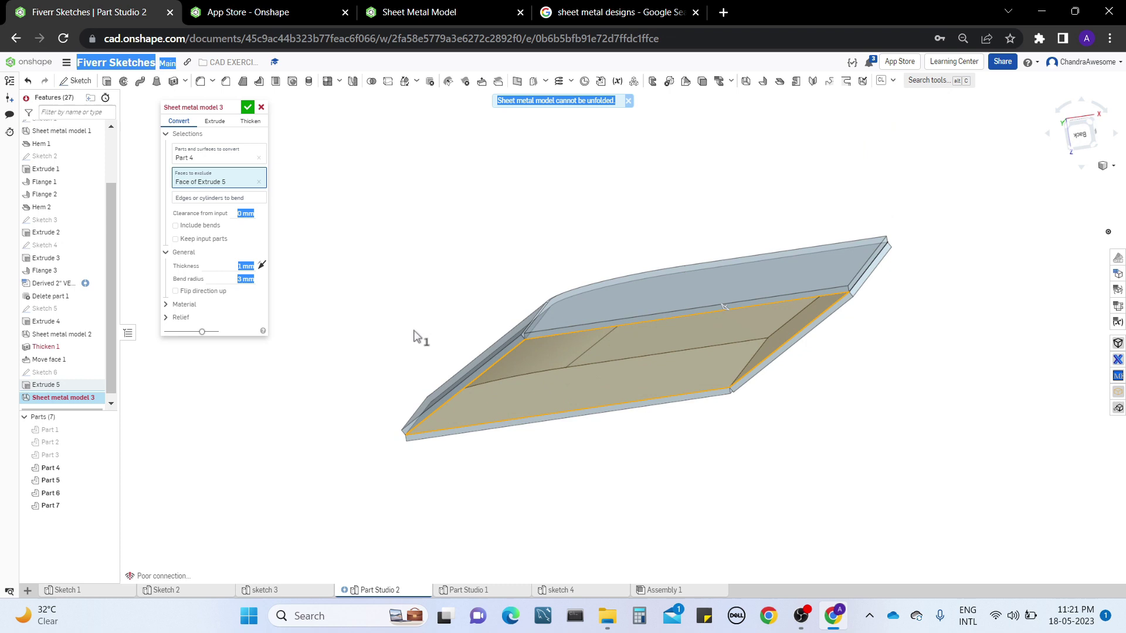
Step: Add the straight edge between the solid's bottom face and front wall to the edges to bend
{"action": "left_click", "coordinate": [181, 200]}
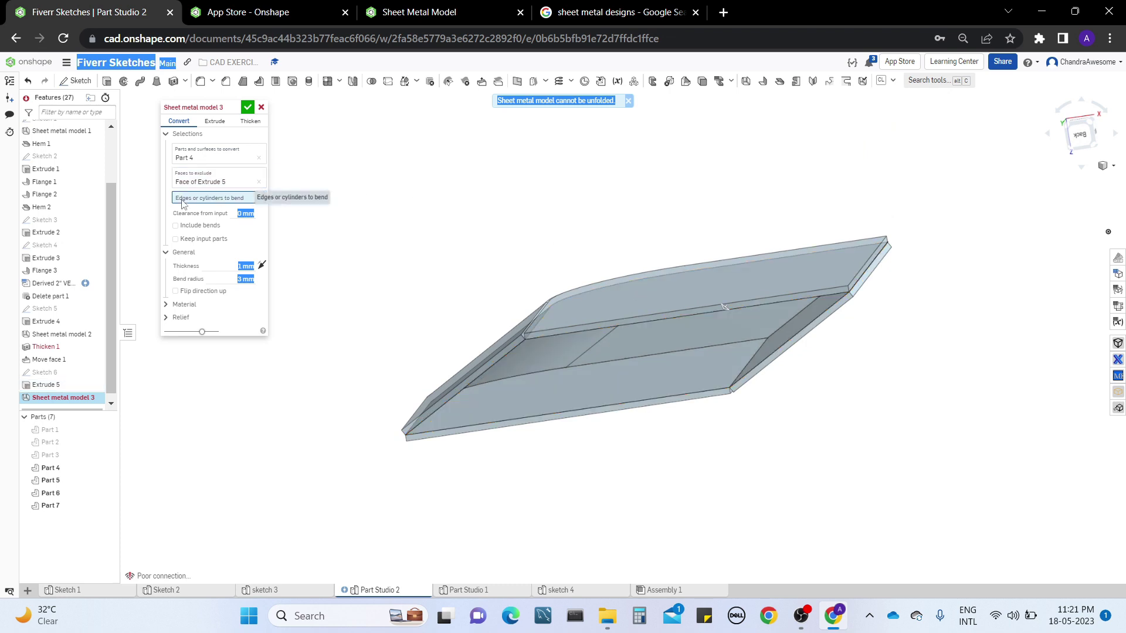
{"action": "mouse_move", "coordinate": [511, 292]}
{"action": "right_mouse_down"}
{"action": "mouse_move", "coordinate": [461, 221]}
{"action": "mouse_move", "coordinate": [508, 359]}
{"action": "mouse_move", "coordinate": [546, 317]}
{"action": "mouse_move", "coordinate": [581, 352]}
{"action": "mouse_move", "coordinate": [561, 409]}
{"action": "mouse_move", "coordinate": [554, 379]}
{"action": "mouse_move", "coordinate": [623, 316]}
{"action": "mouse_move", "coordinate": [494, 298]}
{"action": "right_mouse_up"}
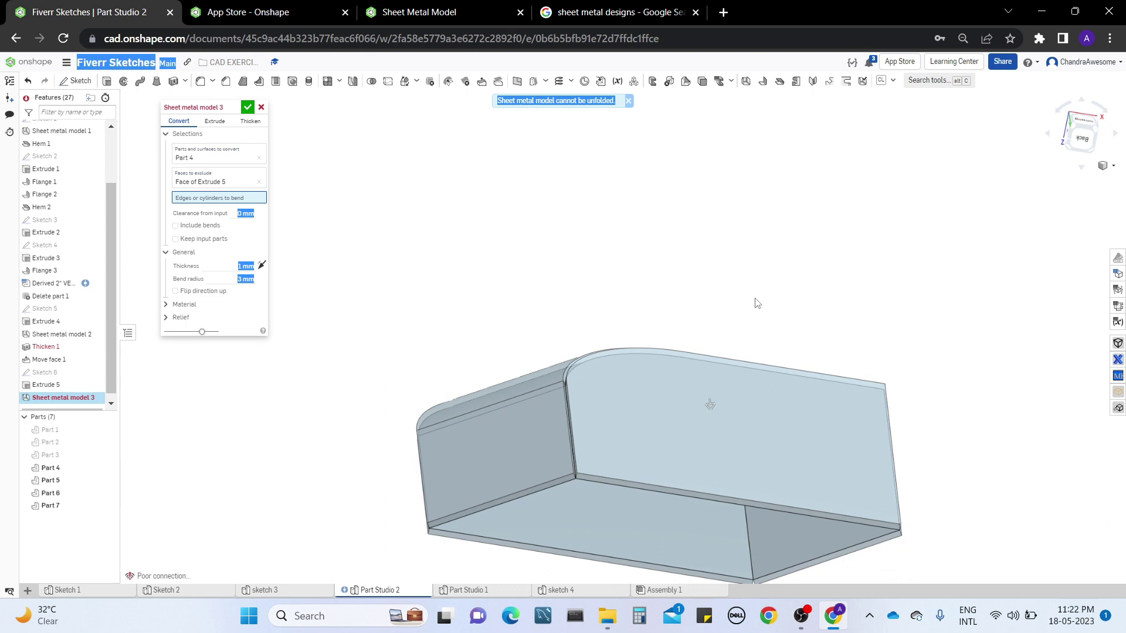
{"action": "right_click_drag", "start_coordinate": [727, 275], "coordinate": [725, 331]}
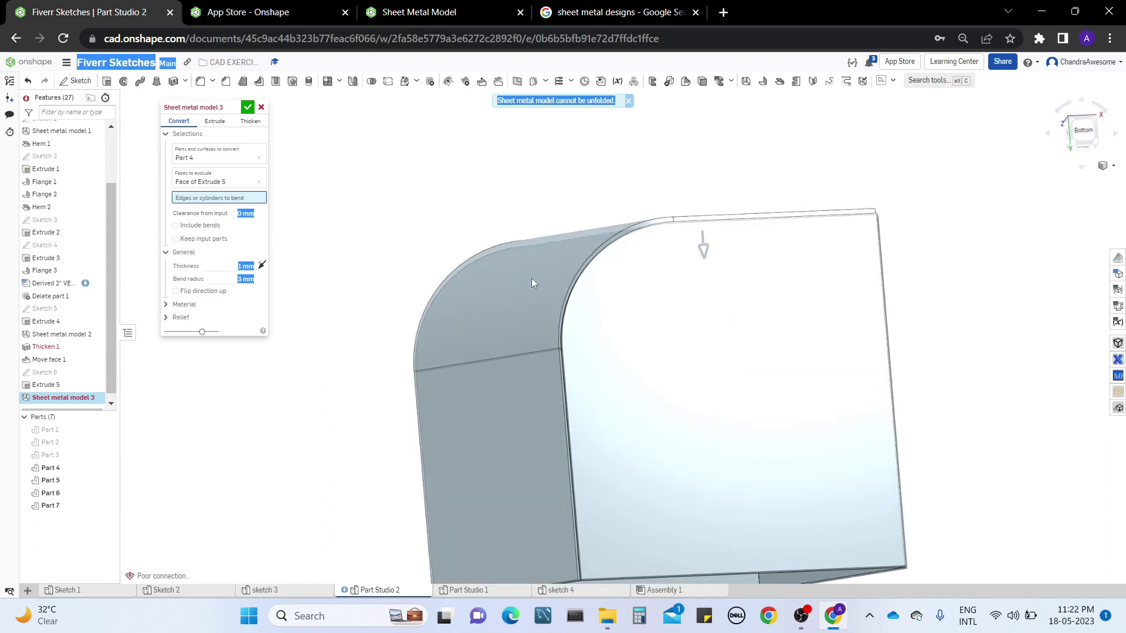
{"action": "right_click_drag", "start_coordinate": [532, 278], "coordinate": [586, 391]}
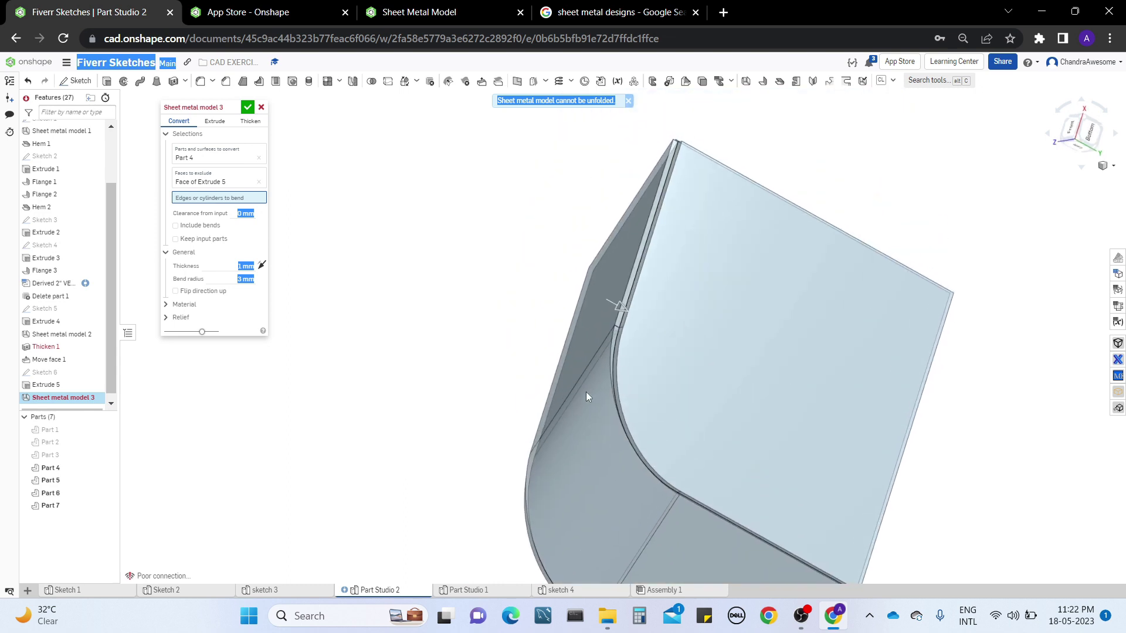
{"action": "left_click", "coordinate": [648, 234]}
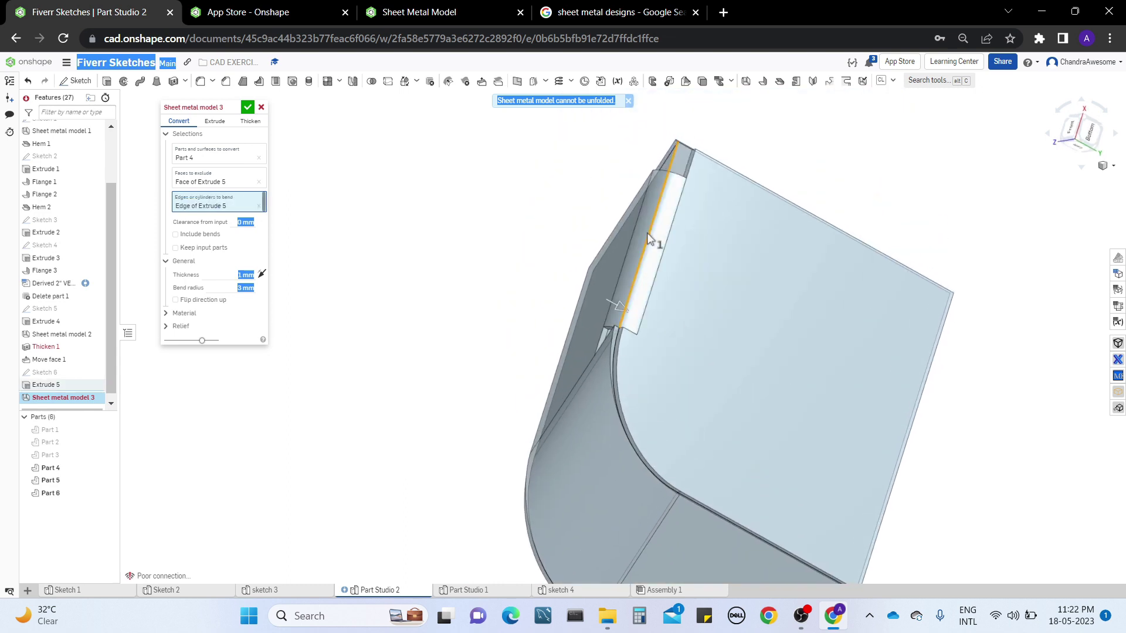
Step: Add the bottom face's adjacent straight edge along the right wall, opposite the rounded corner, as a second bend
{"action": "right_click_drag", "start_coordinate": [647, 235], "coordinate": [689, 228]}
{"action": "middle_click_drag", "start_coordinate": [688, 228], "coordinate": [680, 288]}
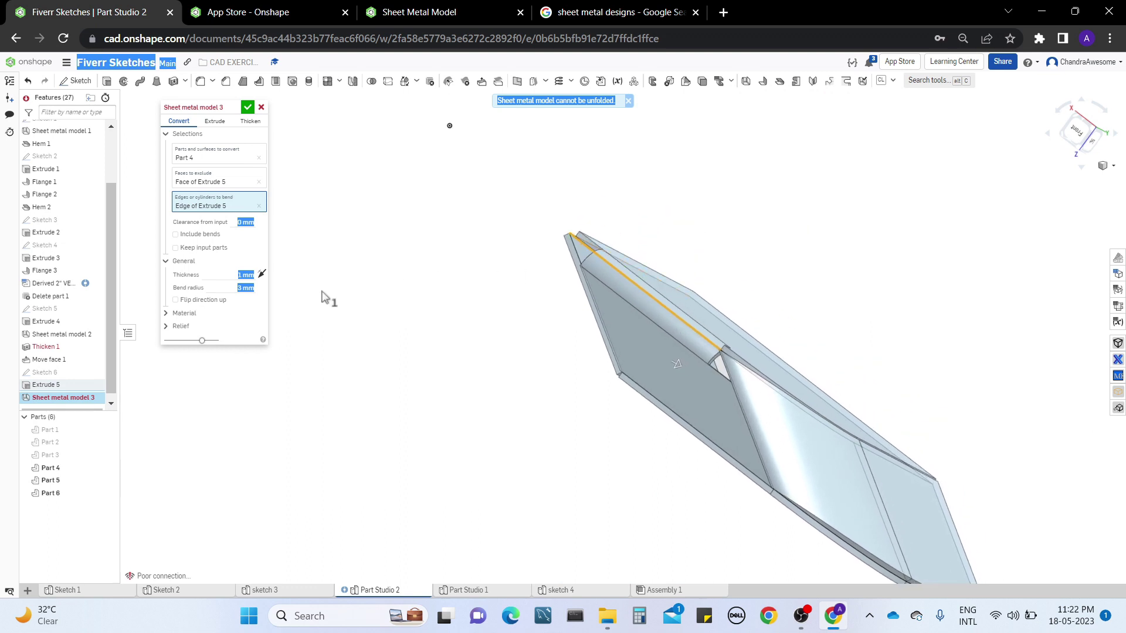
{"action": "right_click_drag", "start_coordinate": [447, 295], "coordinate": [565, 376]}
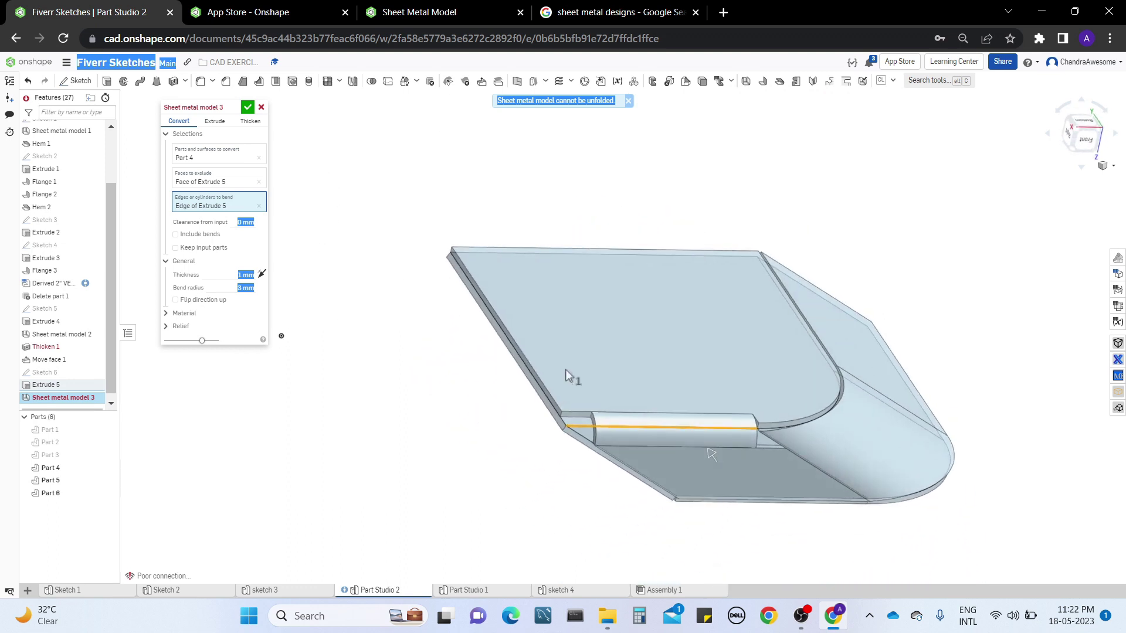
{"action": "middle_click_drag", "start_coordinate": [594, 309], "coordinate": [627, 329]}
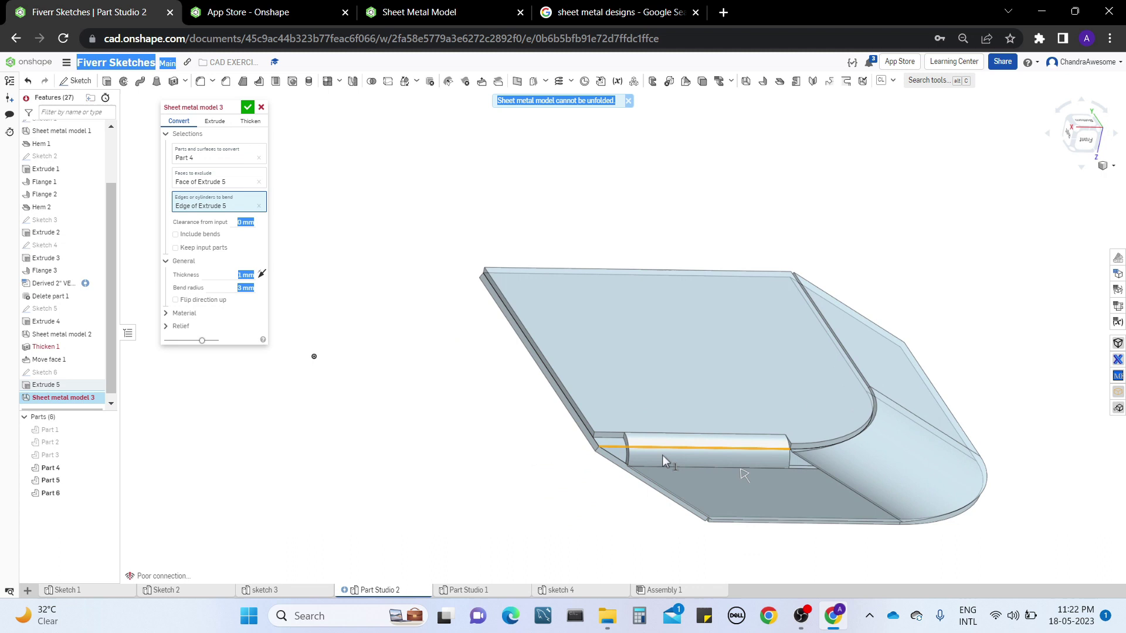
{"action": "left_click", "coordinate": [576, 409]}
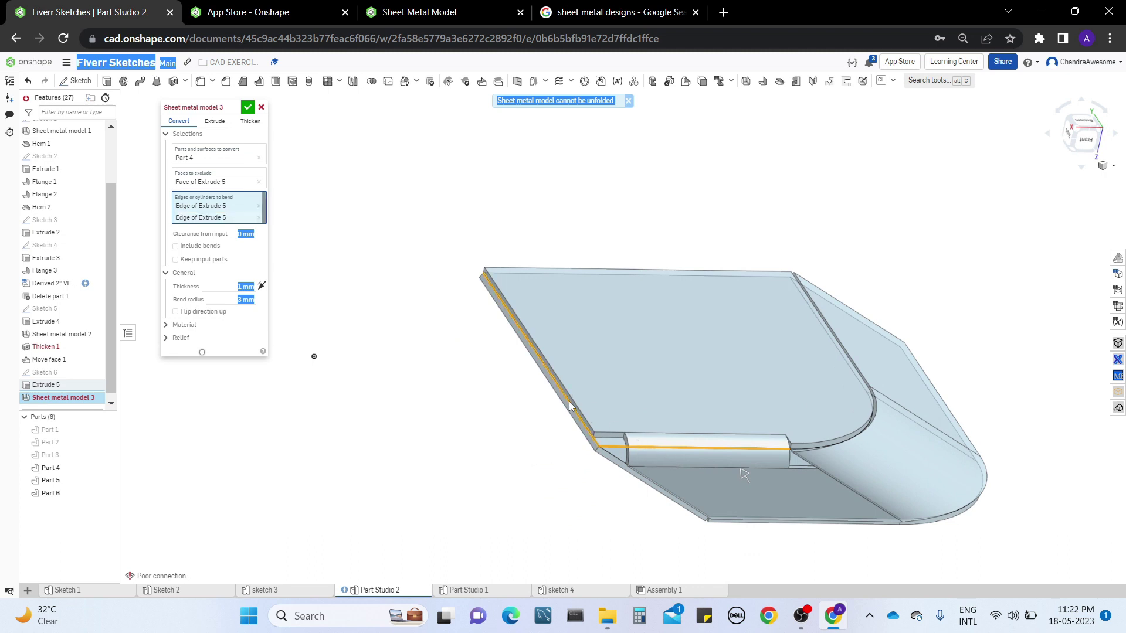
Step: Add the left flat wall's two edges, one along the bottom face and one along the opposite face, as bends
{"action": "right_click_drag", "start_coordinate": [645, 405], "coordinate": [405, 421]}
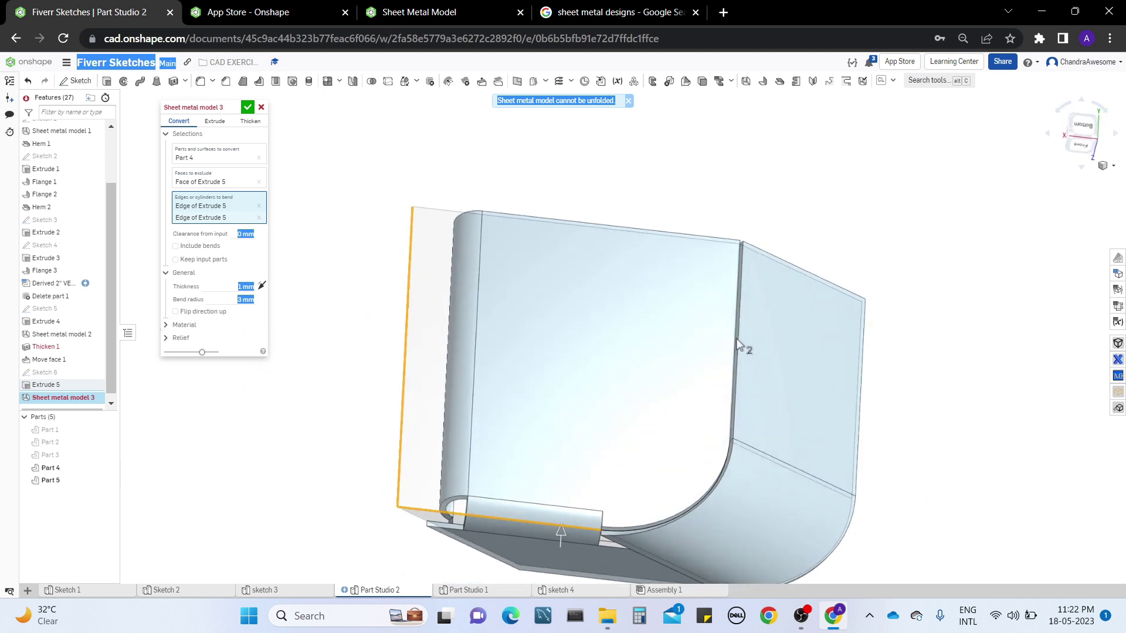
{"action": "left_click", "coordinate": [737, 346]}
{"action": "right_click_drag", "start_coordinate": [743, 346], "coordinate": [600, 336]}
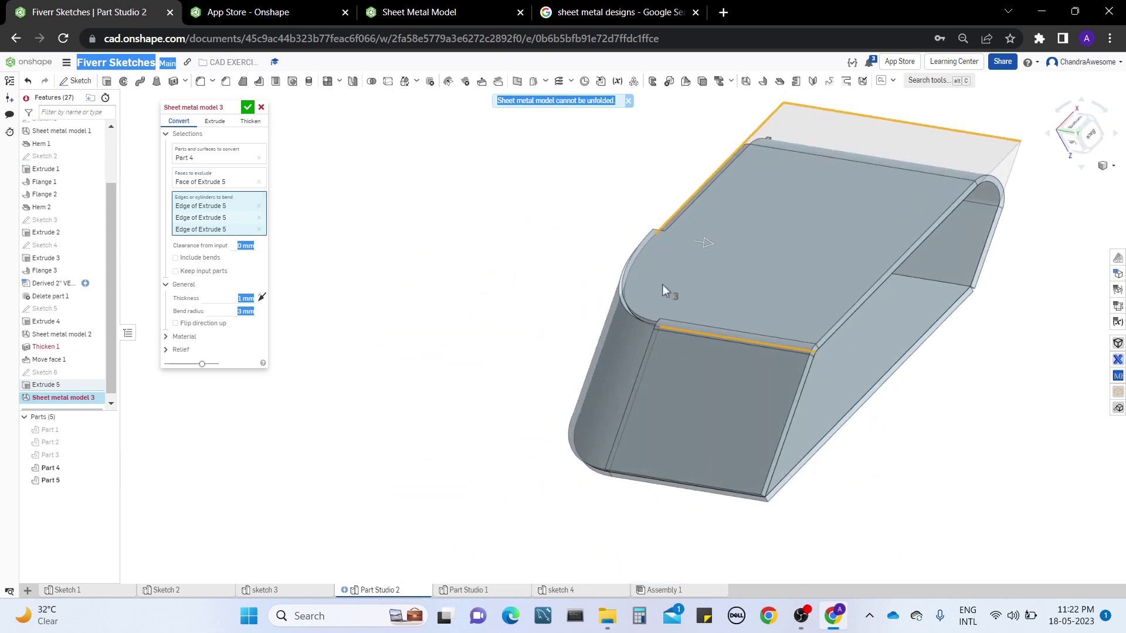
{"action": "right_click_drag", "start_coordinate": [667, 292], "coordinate": [714, 370]}
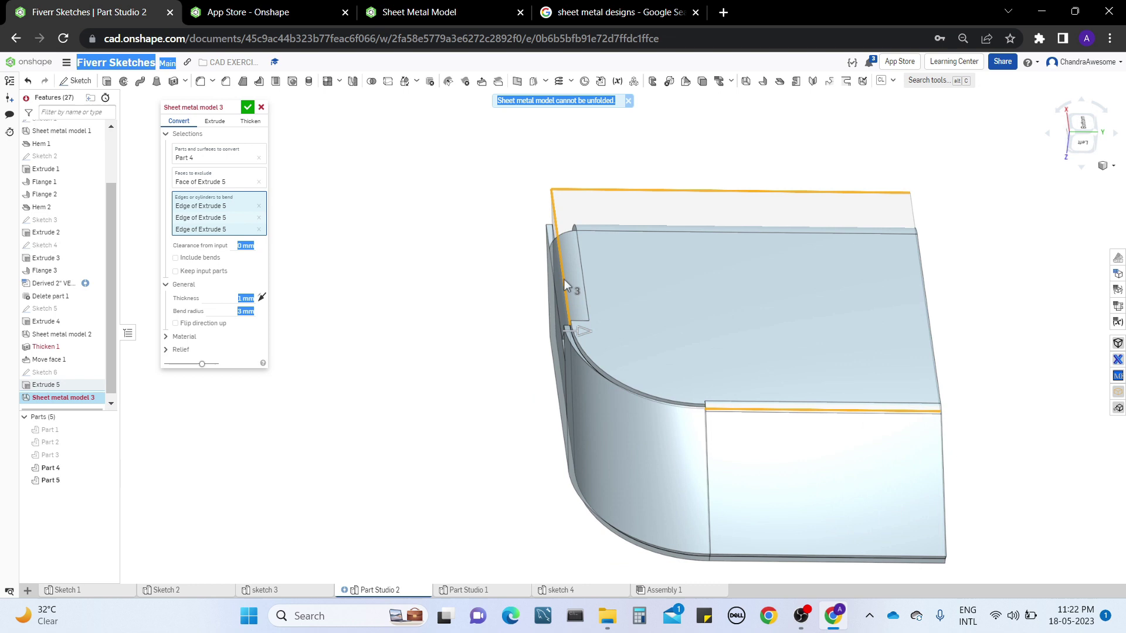
{"action": "middle_click_drag", "start_coordinate": [704, 368], "coordinate": [692, 365]}
{"action": "right_click_drag", "start_coordinate": [692, 364], "coordinate": [716, 401]}
{"action": "left_click", "coordinate": [691, 493]}
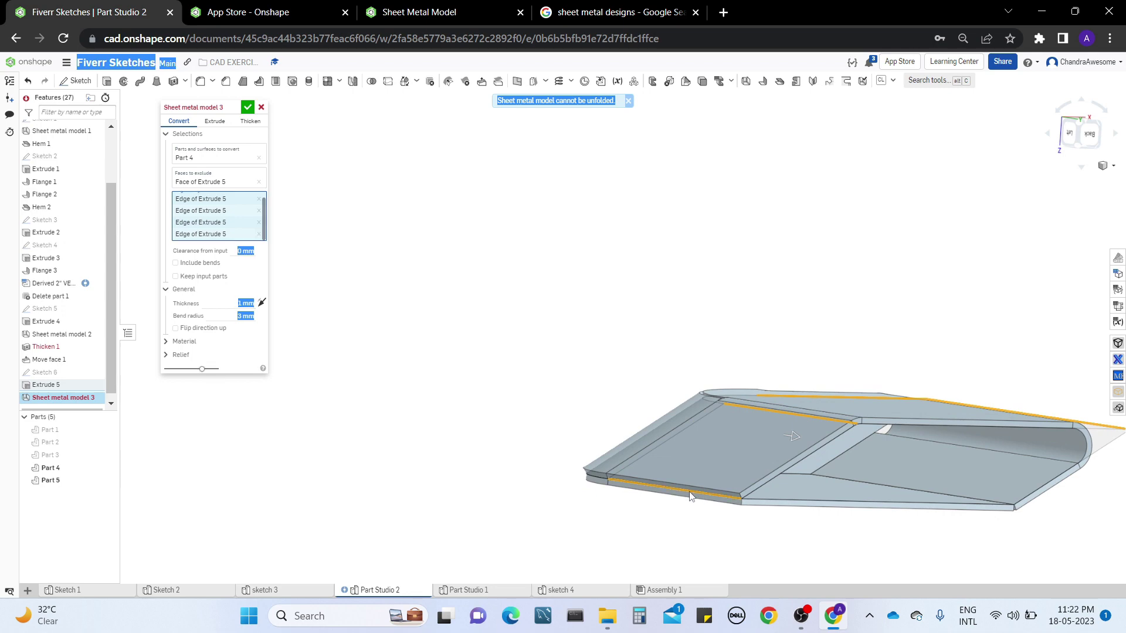
Step: Set the conversion's clearance from input to 2 mm and keep the input parts
{"action": "right_click_drag", "start_coordinate": [864, 477], "coordinate": [788, 444]}
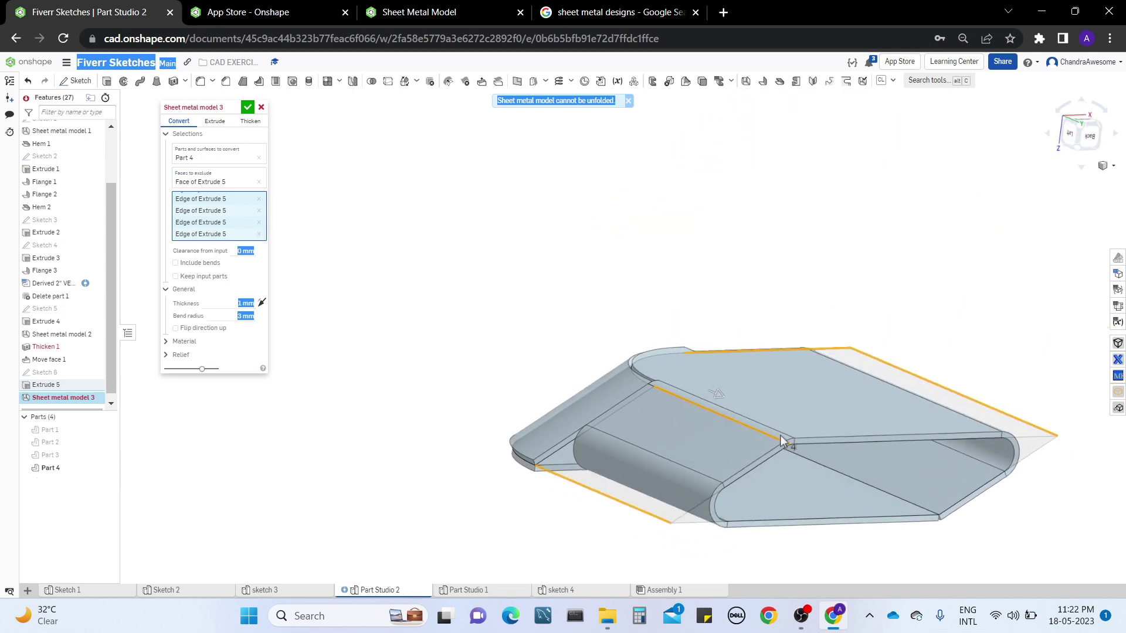
{"action": "middle_click_drag", "start_coordinate": [594, 316], "coordinate": [573, 314]}
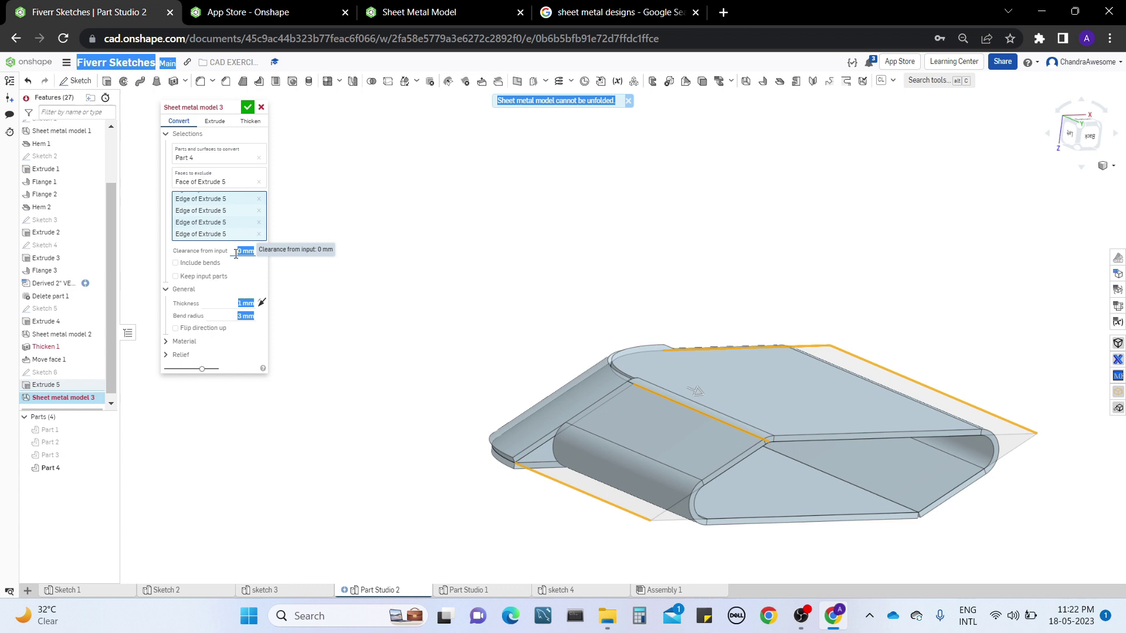
{"action": "right_click_drag", "start_coordinate": [628, 367], "coordinate": [558, 356]}
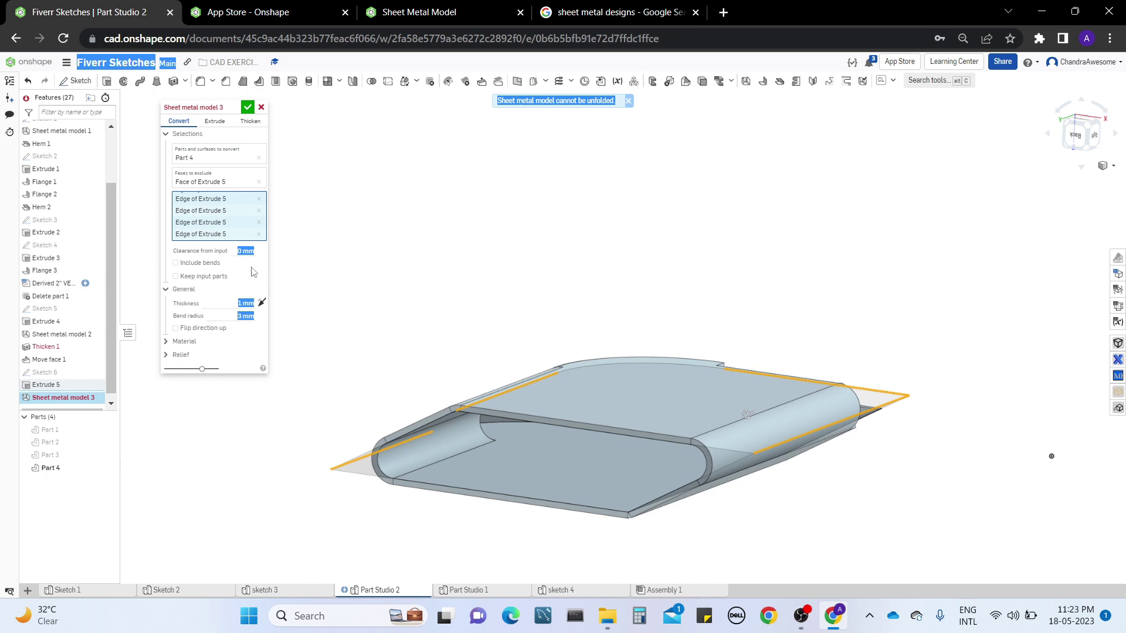
{"action": "key", "text": "Up"}
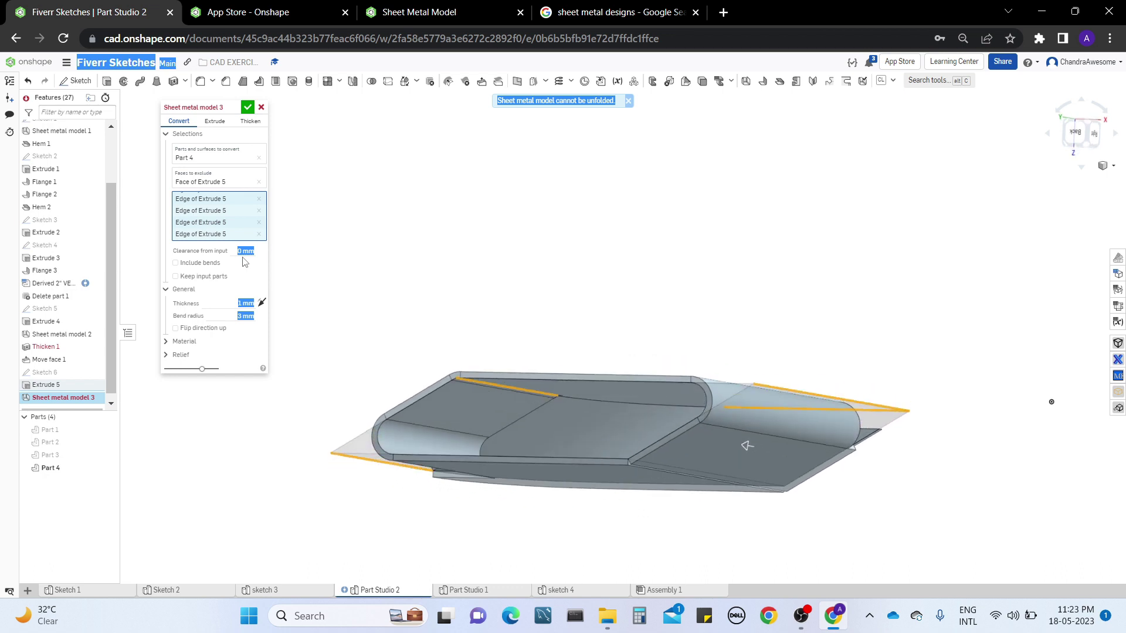
{"action": "left_click", "coordinate": [243, 251]}
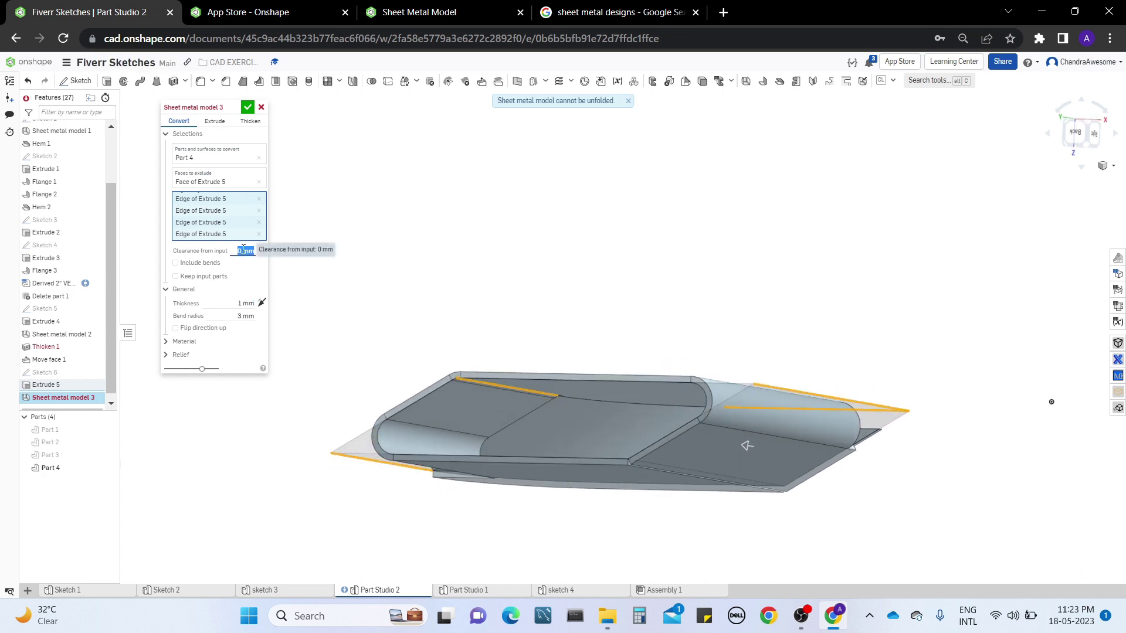
{"action": "key", "text": "Up"}
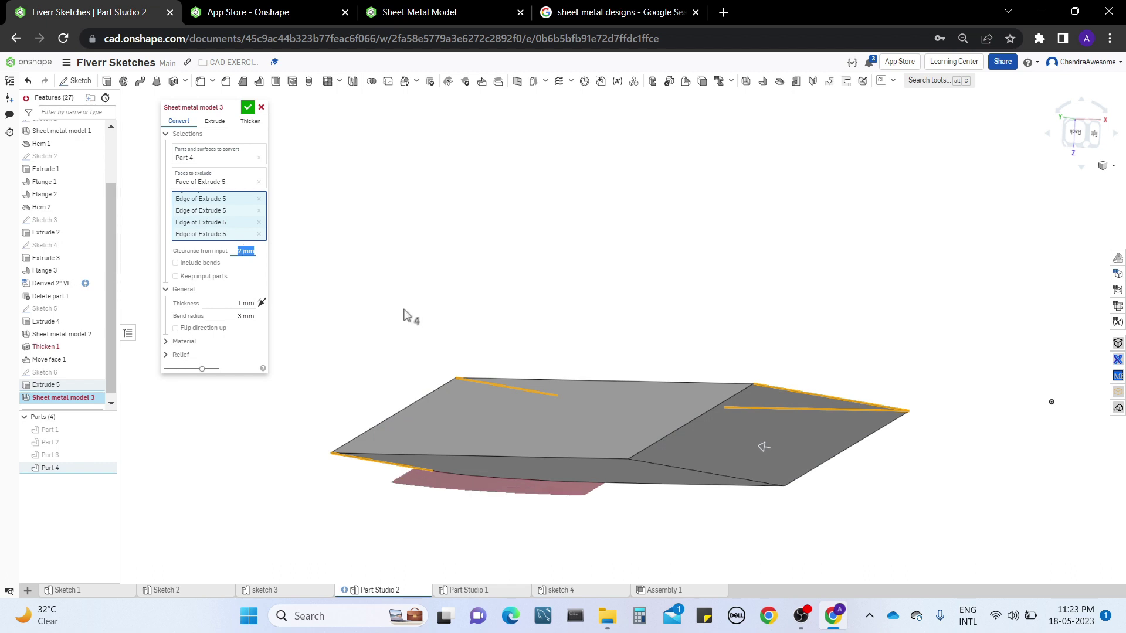
{"action": "right_click_drag", "start_coordinate": [404, 316], "coordinate": [452, 365]}
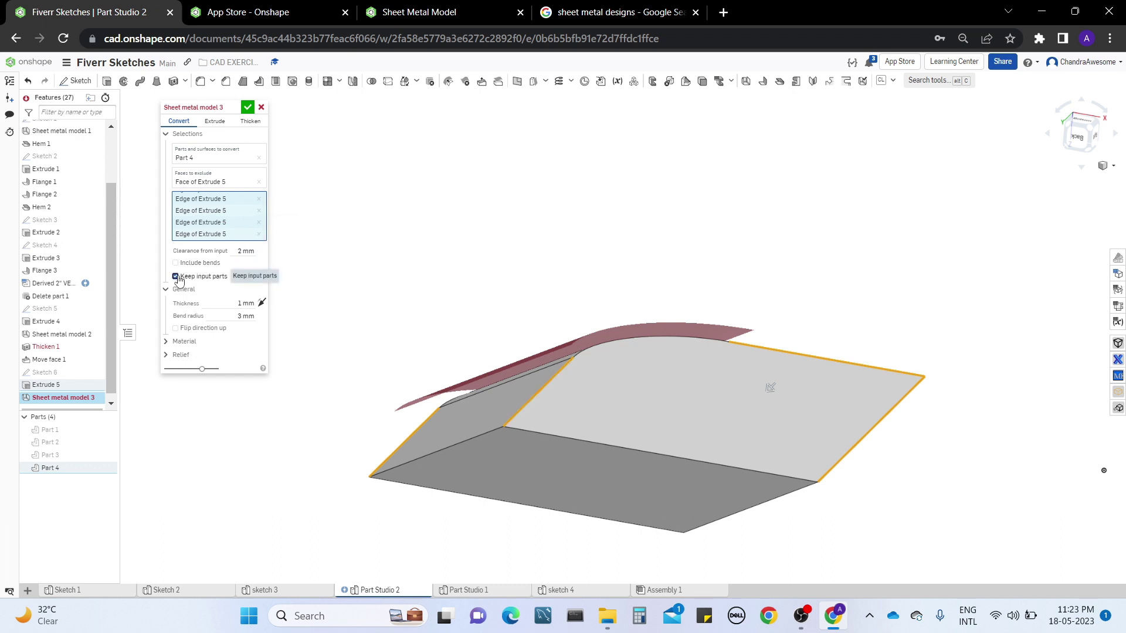
{"action": "right_click_drag", "start_coordinate": [751, 320], "coordinate": [725, 338]}
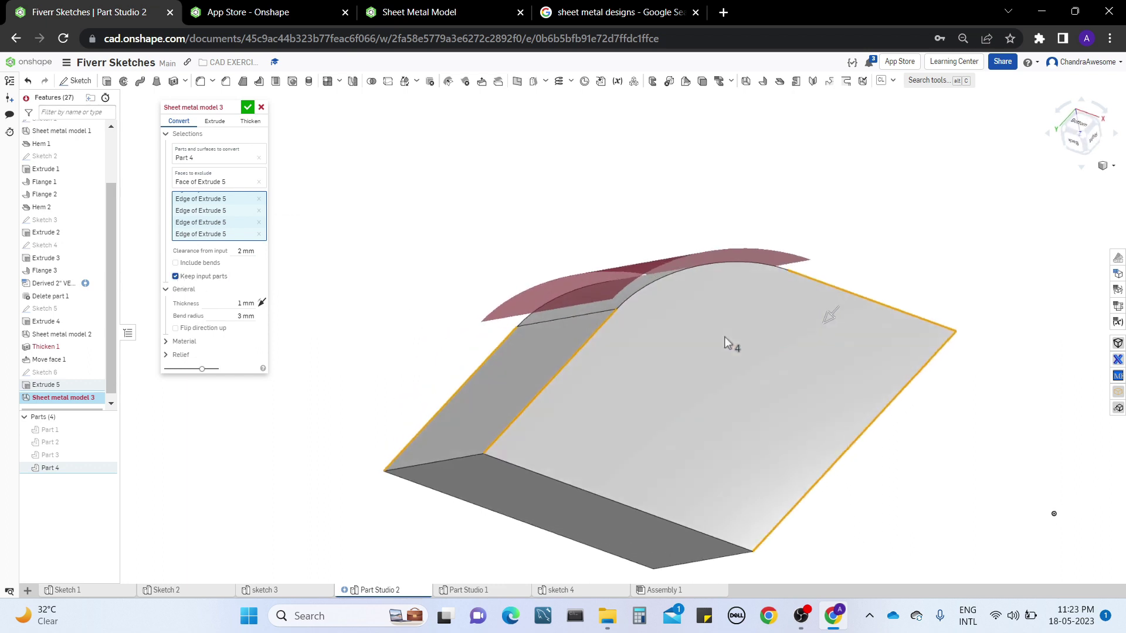
Step: Try a clearance from input of 0.3 mm and cancel the sheet metal conversion
{"action": "left_click", "coordinate": [244, 251]}
{"action": "scroll", "coordinate": [244, 252], "scroll_direction": "up", "scroll_amount": 2}
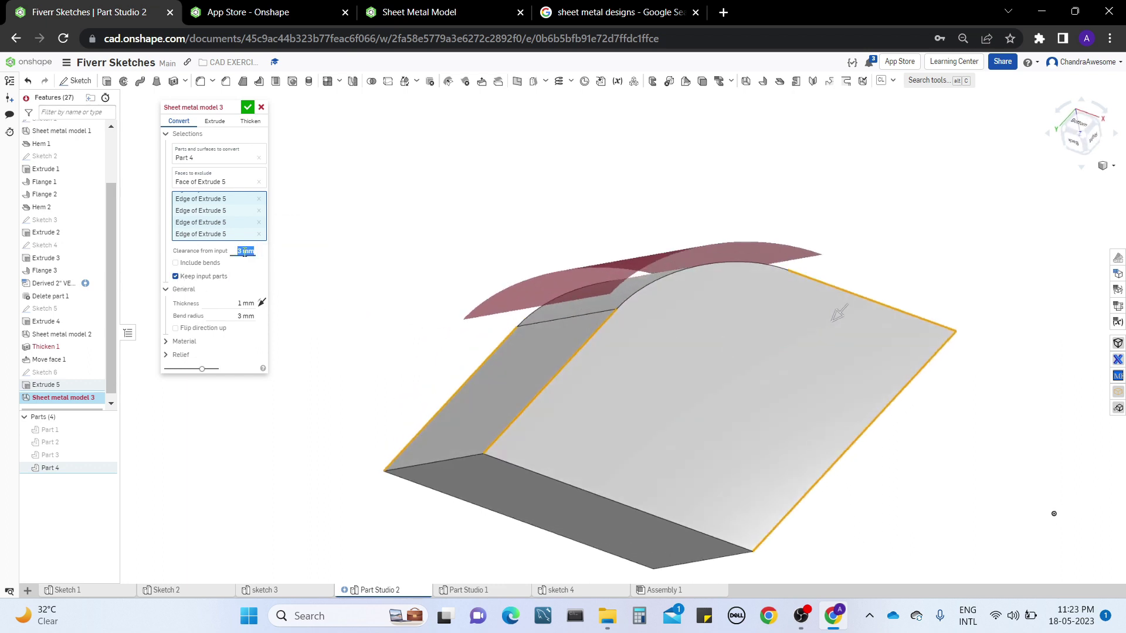
{"action": "key", "text": "Down"}
{"action": "type", "text": "0.1"}
{"action": "right_click_drag", "start_coordinate": [613, 269], "coordinate": [629, 285]}
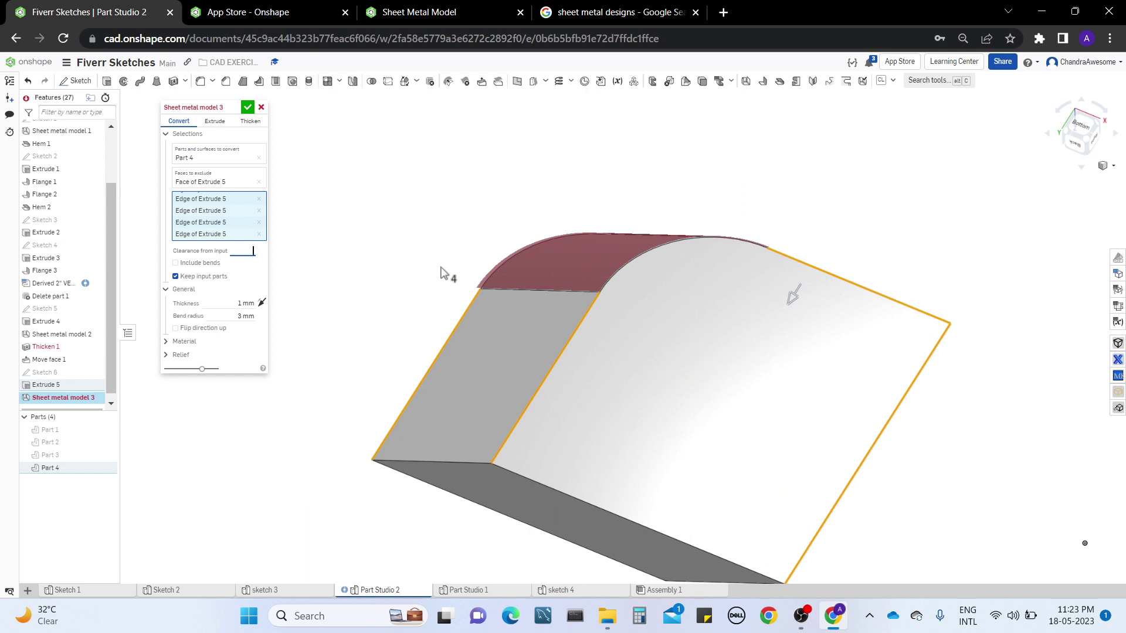
{"action": "key", "text": "Return"}
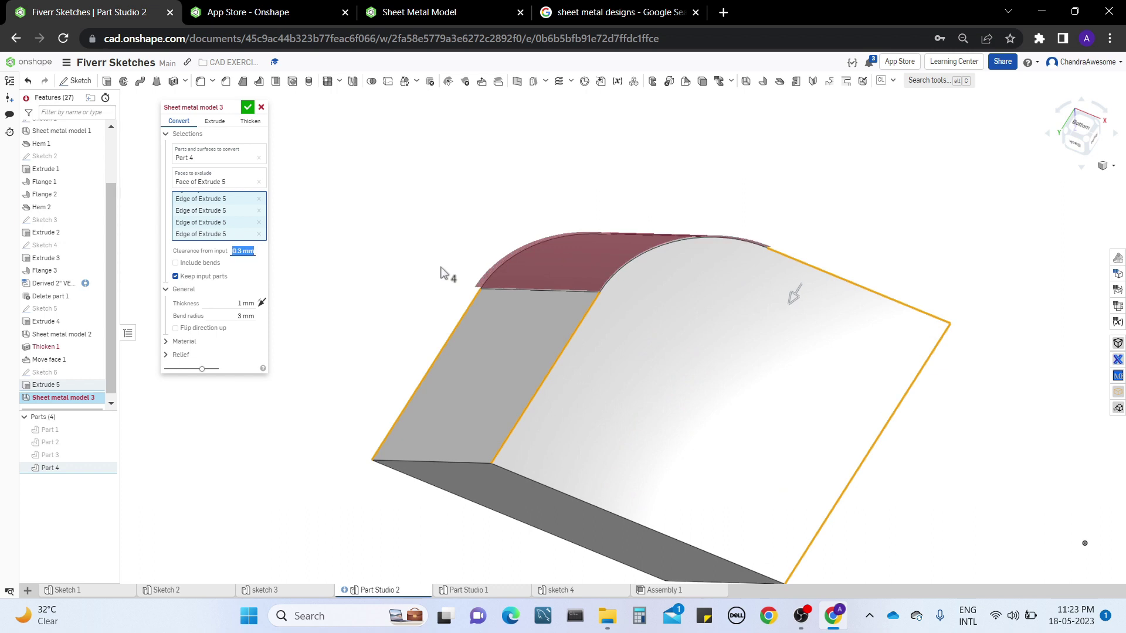
{"action": "mouse_move", "coordinate": [414, 269]}
{"action": "right_mouse_down"}
{"action": "mouse_move", "coordinate": [464, 321]}
{"action": "mouse_move", "coordinate": [445, 344]}
{"action": "mouse_move", "coordinate": [432, 278]}
{"action": "mouse_move", "coordinate": [410, 259]}
{"action": "mouse_move", "coordinate": [414, 238]}
{"action": "mouse_move", "coordinate": [405, 262]}
{"action": "right_mouse_up"}
{"action": "right_click_drag", "start_coordinate": [512, 431], "coordinate": [530, 408]}
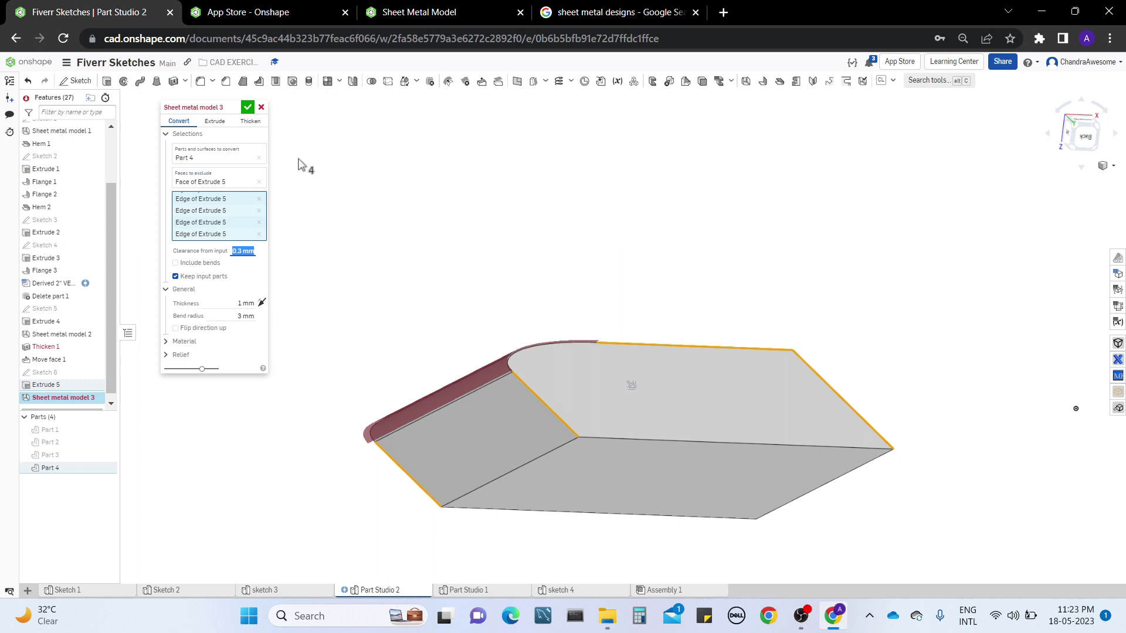
{"action": "left_click", "coordinate": [261, 109]}
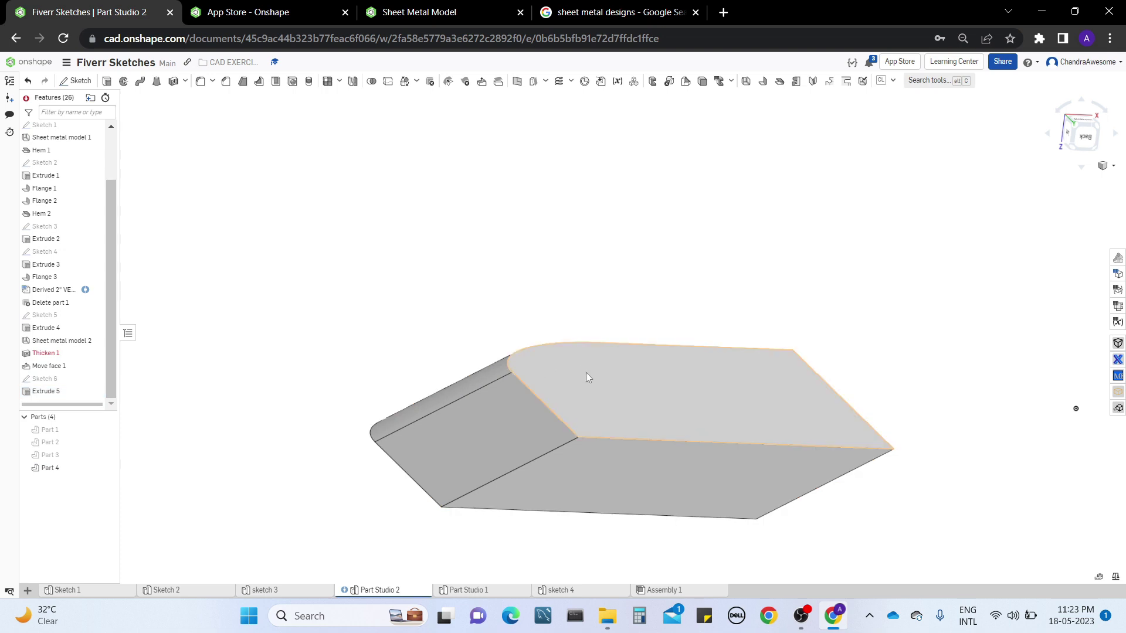
Step: Edit Extrude 5 to turn off its custom direction, so the profile extrudes straight and perpendicular to the sketch
{"action": "mouse_move", "coordinate": [588, 377]}
{"action": "right_mouse_down"}
{"action": "mouse_move", "coordinate": [583, 387]}
{"action": "mouse_move", "coordinate": [577, 376]}
{"action": "right_mouse_up"}
{"action": "right_click", "coordinate": [92, 394]}
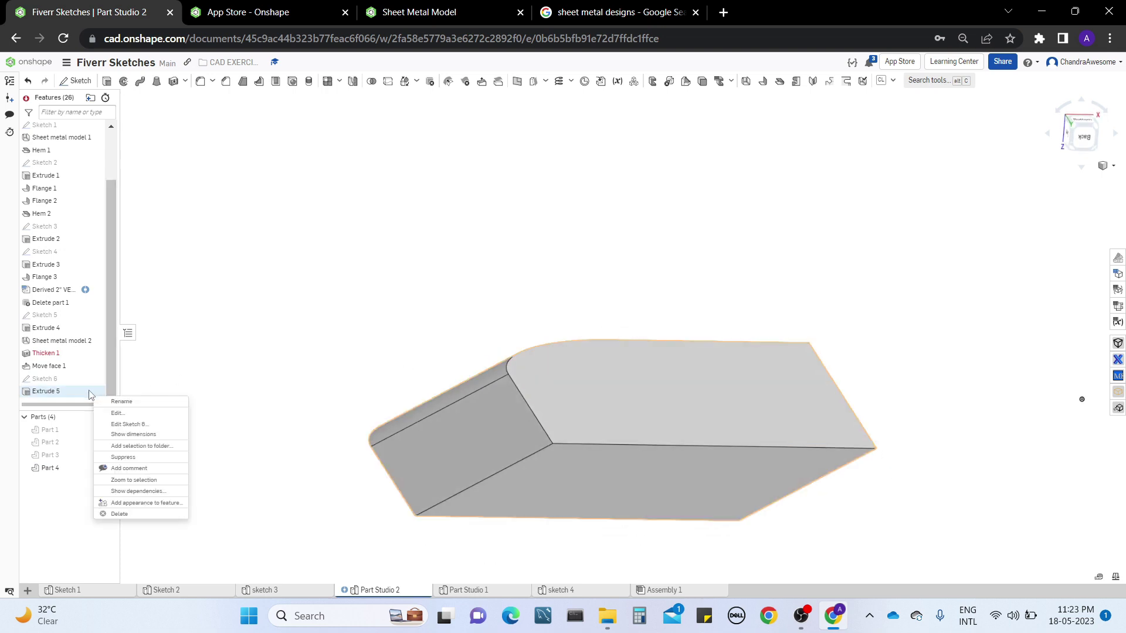
{"action": "left_click", "coordinate": [122, 411]}
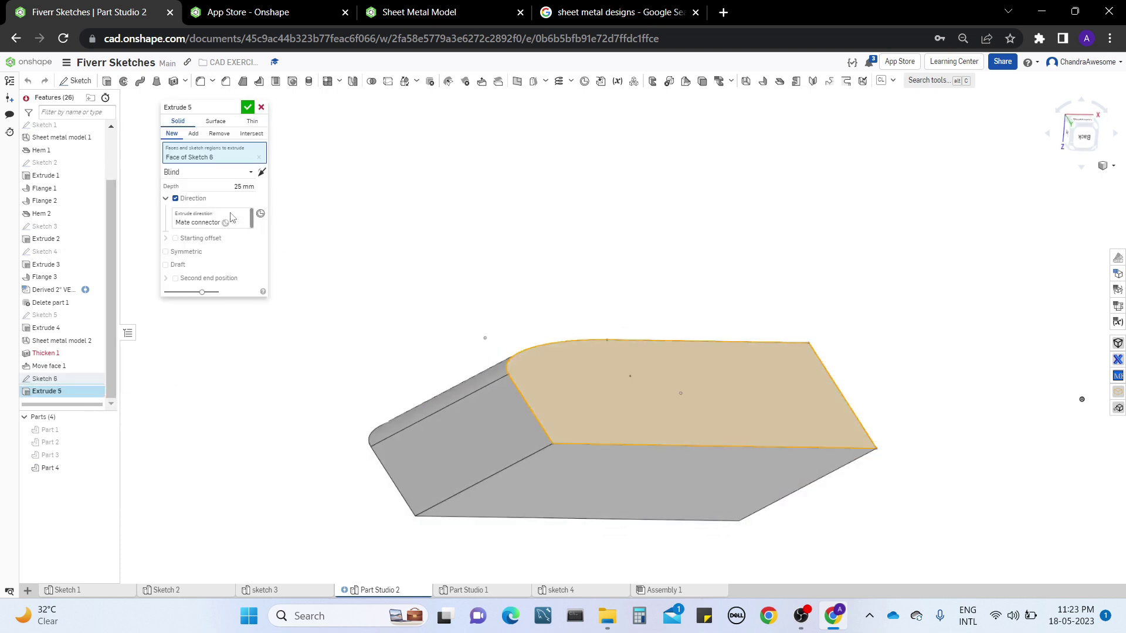
{"action": "left_click", "coordinate": [175, 199]}
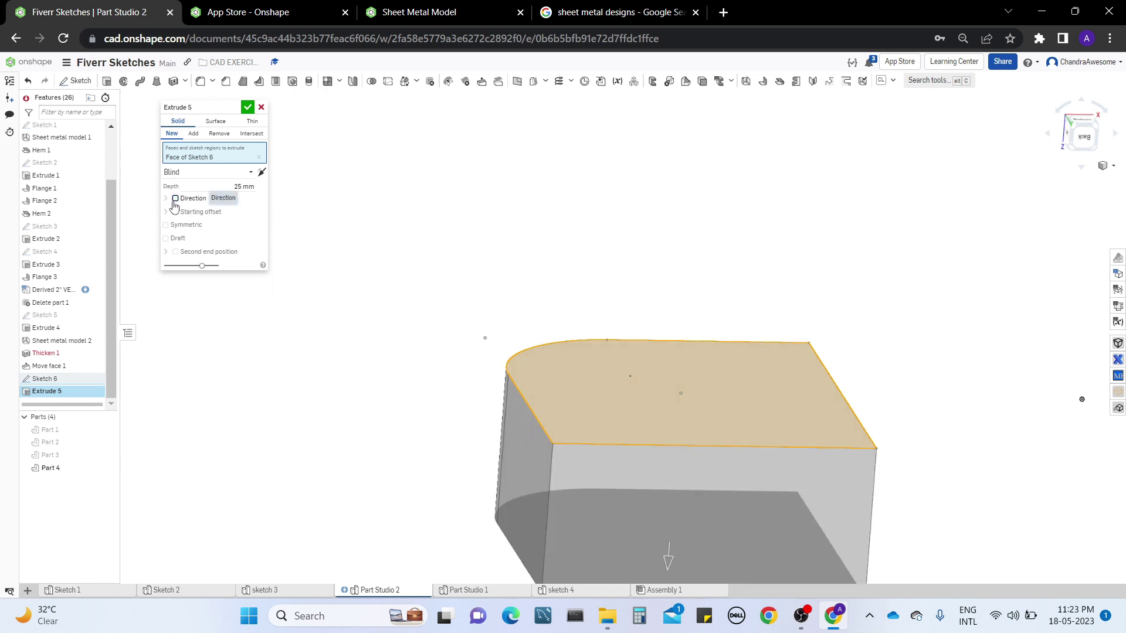
{"action": "left_click", "coordinate": [247, 108]}
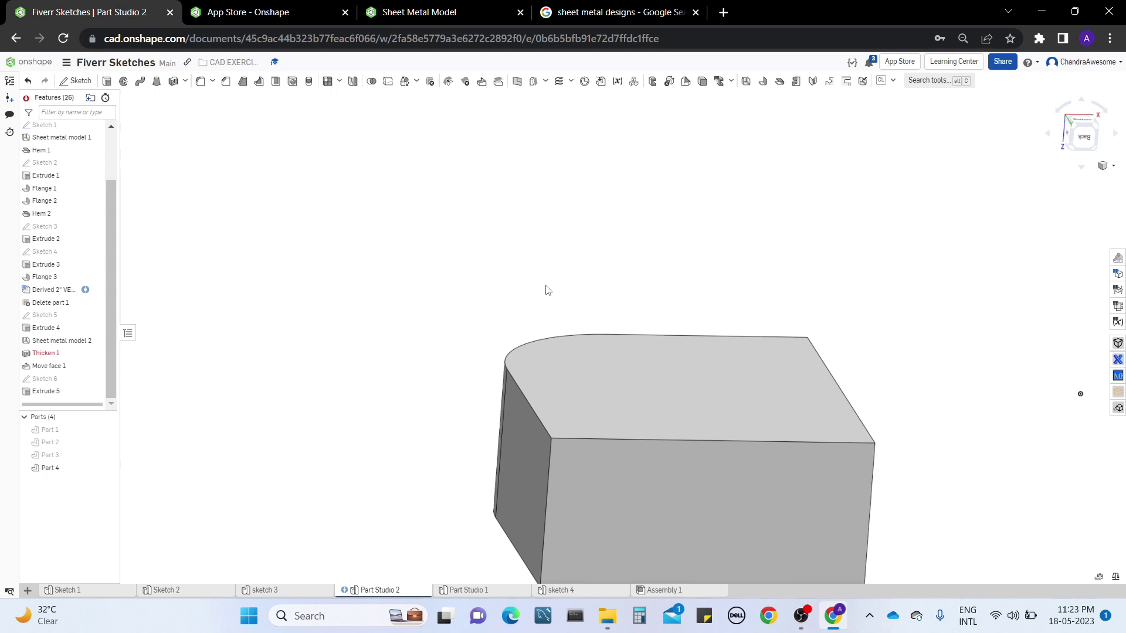
Step: Start a sheet metal conversion of the straight solid and exclude its flat end face with the rounded corner
{"action": "left_click", "coordinate": [747, 81]}
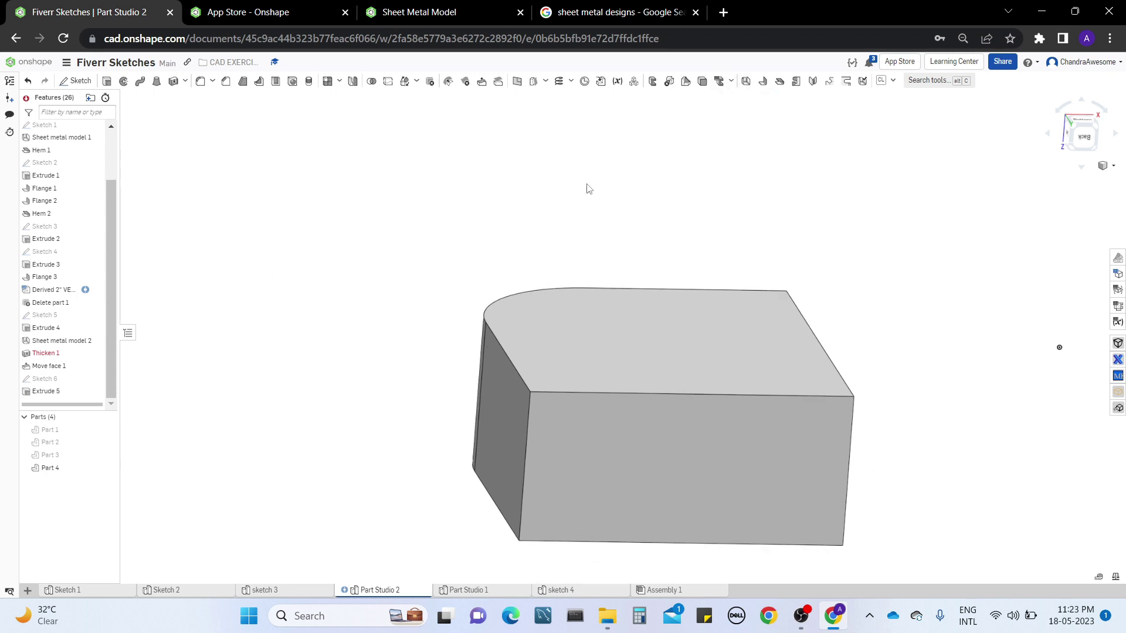
{"action": "left_click", "coordinate": [566, 350]}
{"action": "left_click", "coordinate": [205, 174]}
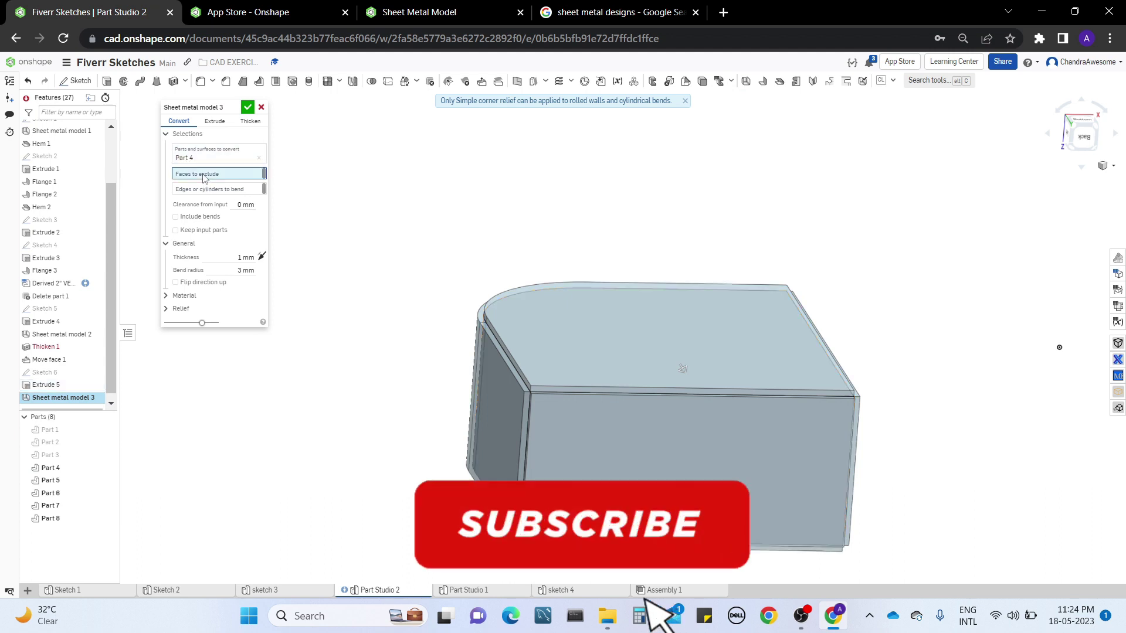
{"action": "left_click", "coordinate": [583, 335]}
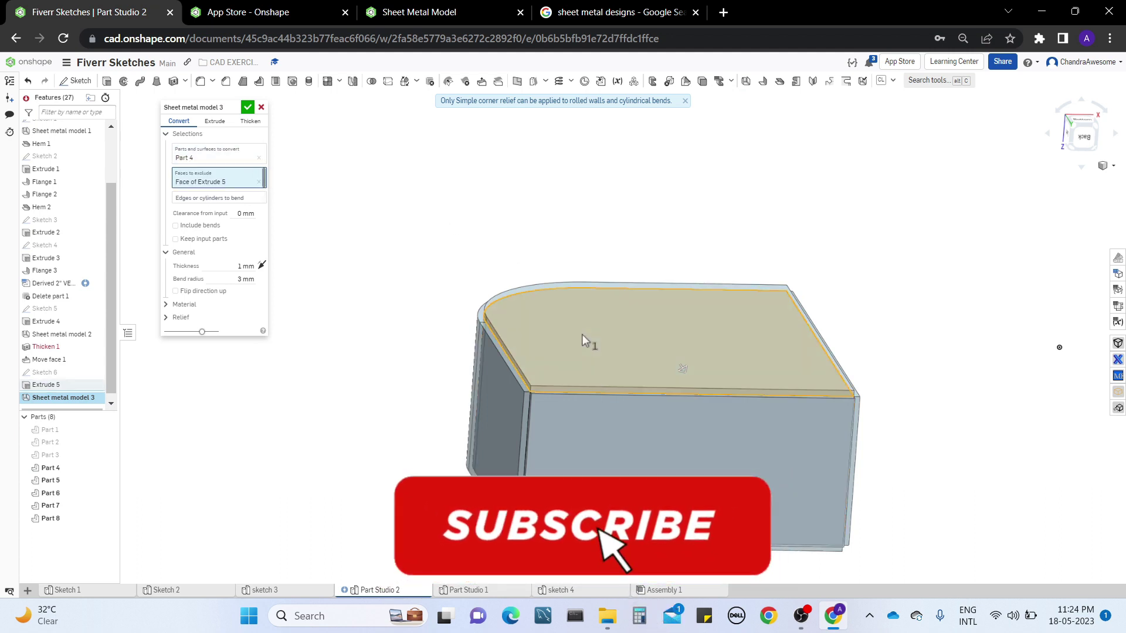
Step: Add the two sharp corner edges between adjoining side walls, on either side of the rounded corner, as bends
{"action": "right_click_drag", "start_coordinate": [582, 334], "coordinate": [556, 379]}
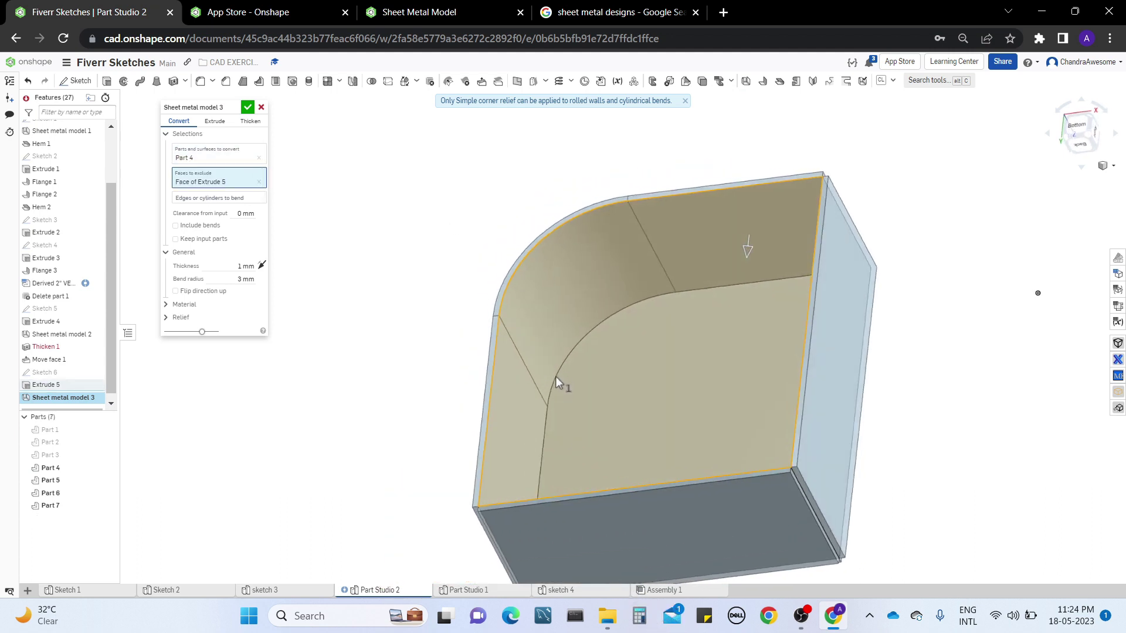
{"action": "left_click", "coordinate": [258, 198]}
{"action": "right_click_drag", "start_coordinate": [909, 434], "coordinate": [551, 495]}
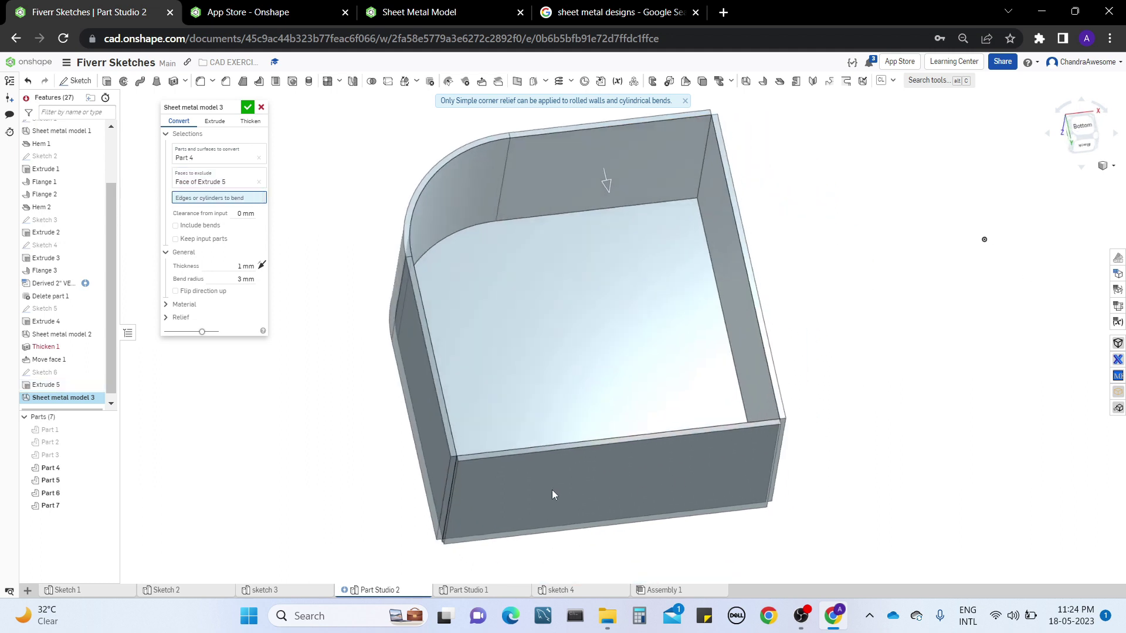
{"action": "left_click", "coordinate": [457, 467]}
{"action": "right_click_drag", "start_coordinate": [506, 352], "coordinate": [696, 263]}
{"action": "left_click", "coordinate": [707, 231]}
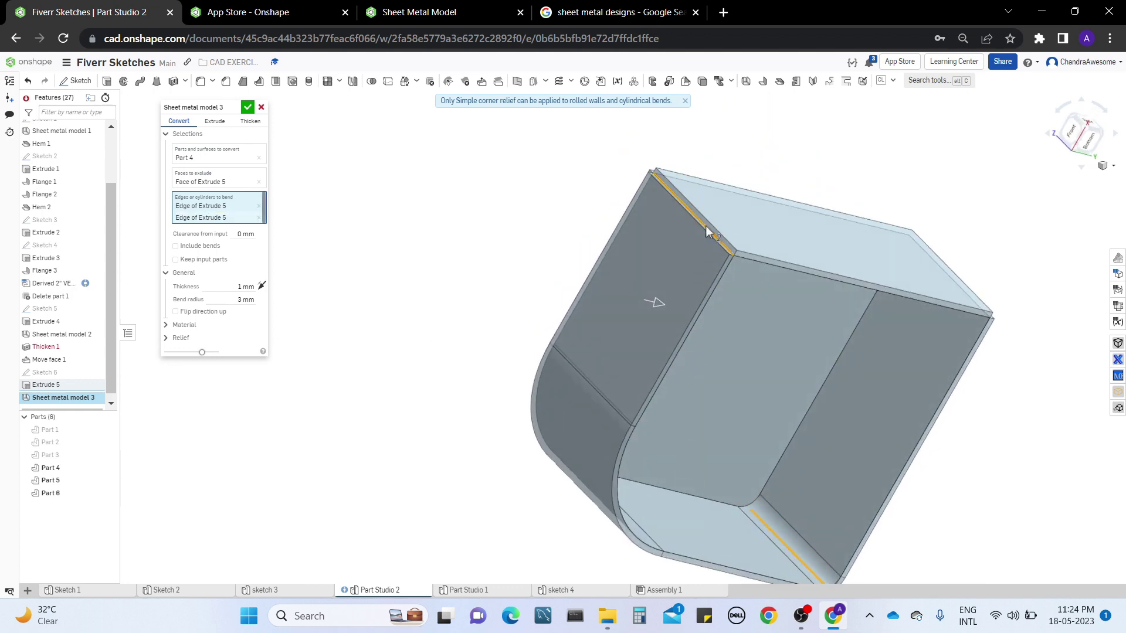
Step: Try adding the third sharp corner edge, diagonally opposite the rounded corner, to the edges to bend
{"action": "right_click_drag", "start_coordinate": [822, 372], "coordinate": [684, 462]}
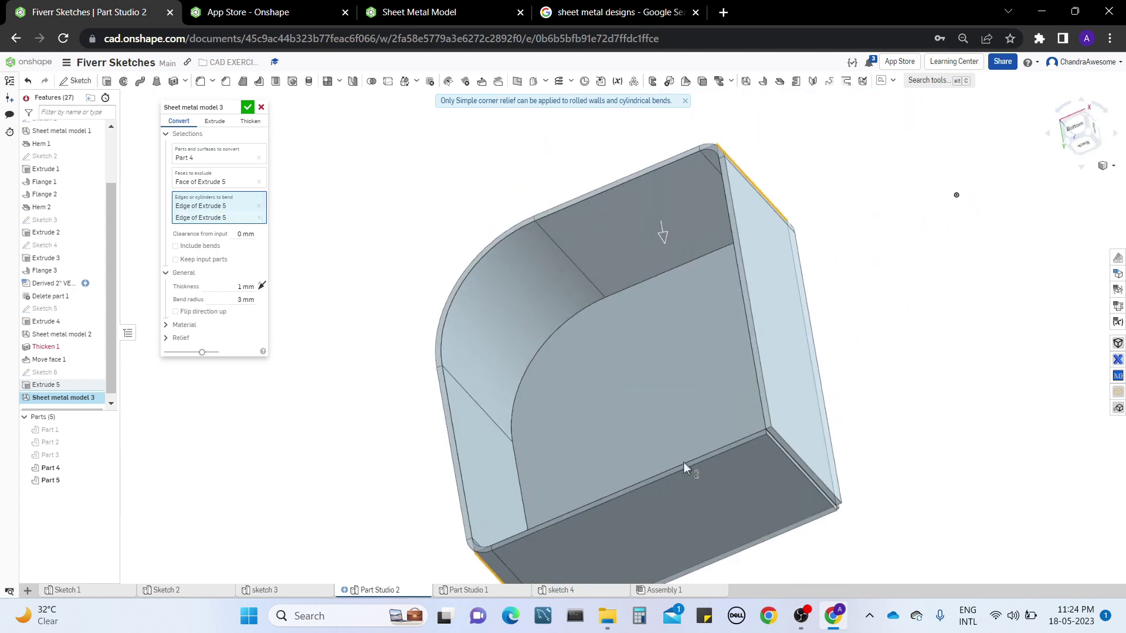
{"action": "left_click", "coordinate": [797, 464]}
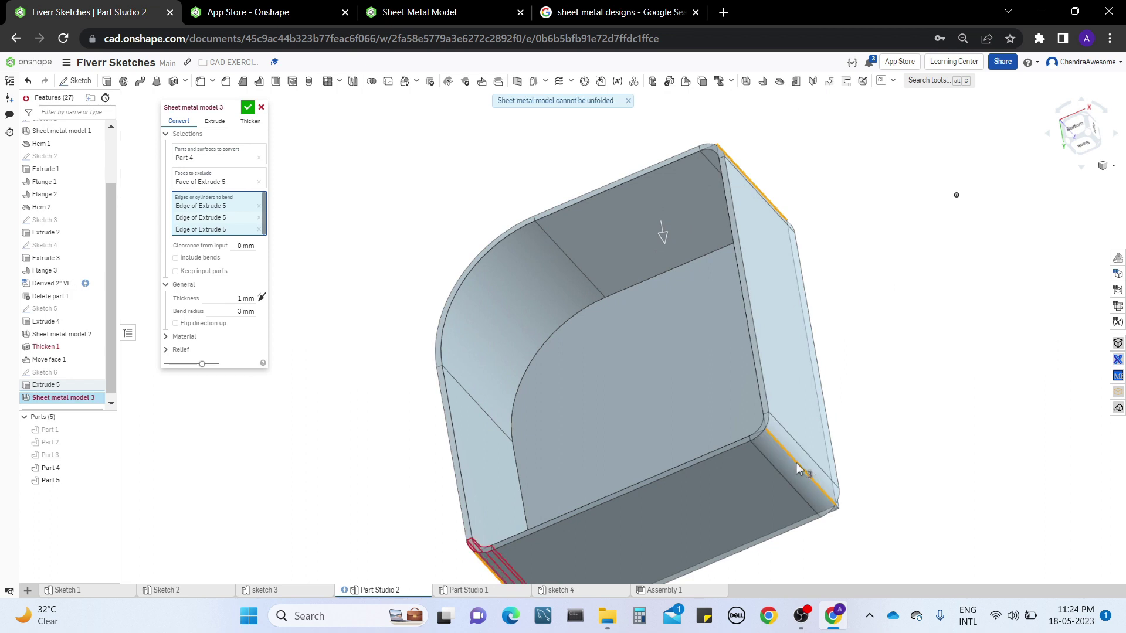
{"action": "right_click_drag", "start_coordinate": [796, 468], "coordinate": [780, 442]}
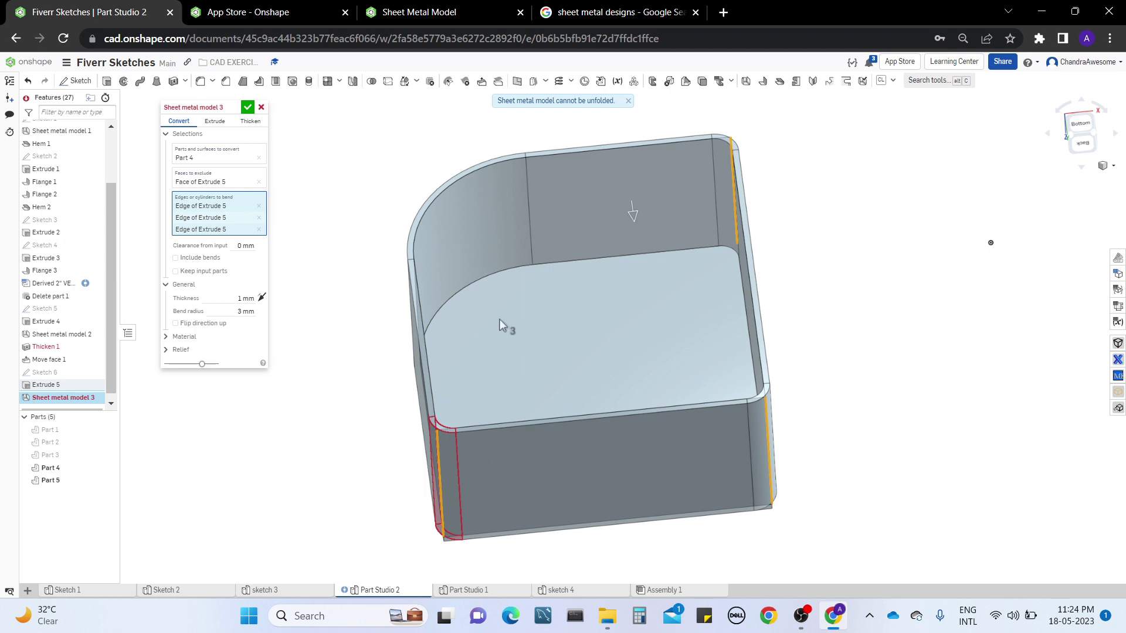
{"action": "right_click_drag", "start_coordinate": [499, 319], "coordinate": [787, 364]}
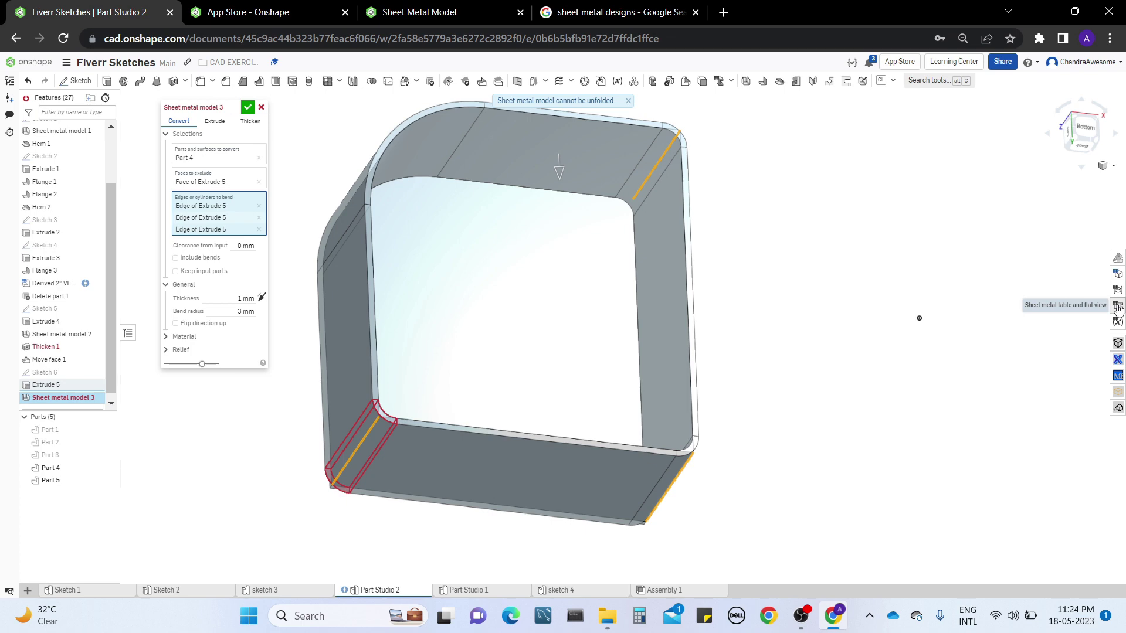
Step: Show the sheet metal table and flat view, and remove the third corner edge from the bends
{"action": "left_click", "coordinate": [1118, 310]}
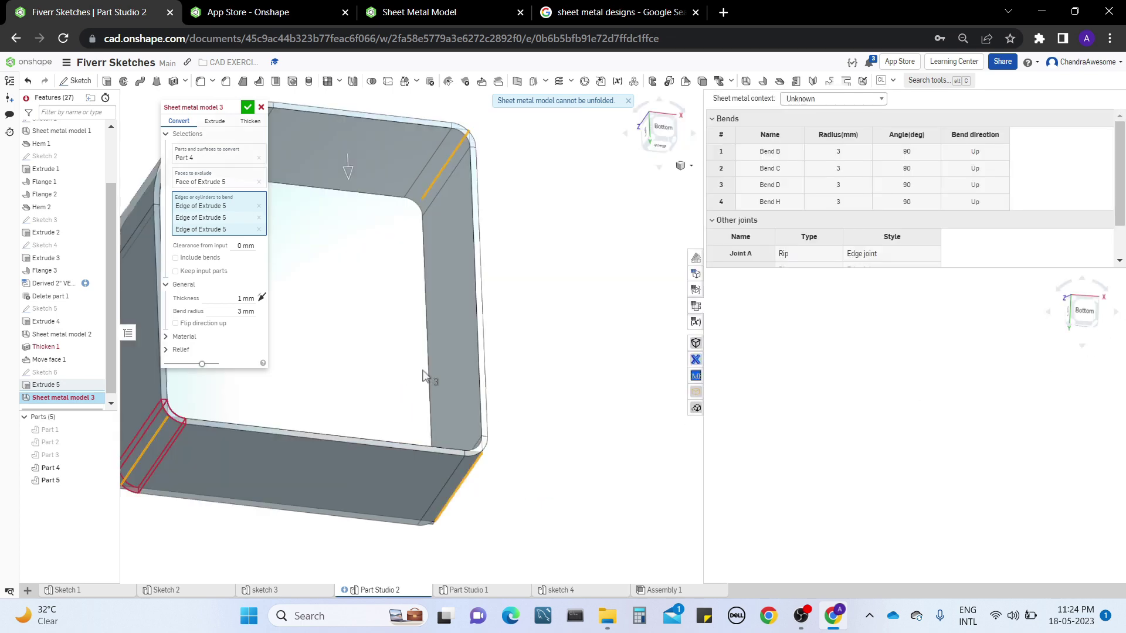
{"action": "scroll", "coordinate": [521, 409], "scroll_direction": "up", "scroll_amount": 3}
{"action": "mouse_move", "coordinate": [524, 409]}
{"action": "right_mouse_down"}
{"action": "mouse_move", "coordinate": [516, 377]}
{"action": "mouse_move", "coordinate": [533, 393]}
{"action": "mouse_move", "coordinate": [524, 398]}
{"action": "right_mouse_up"}
{"action": "middle_click_drag", "start_coordinate": [430, 385], "coordinate": [499, 359]}
{"action": "mouse_move", "coordinate": [499, 354]}
{"action": "right_mouse_down"}
{"action": "mouse_move", "coordinate": [523, 360]}
{"action": "mouse_move", "coordinate": [500, 349]}
{"action": "right_mouse_up"}
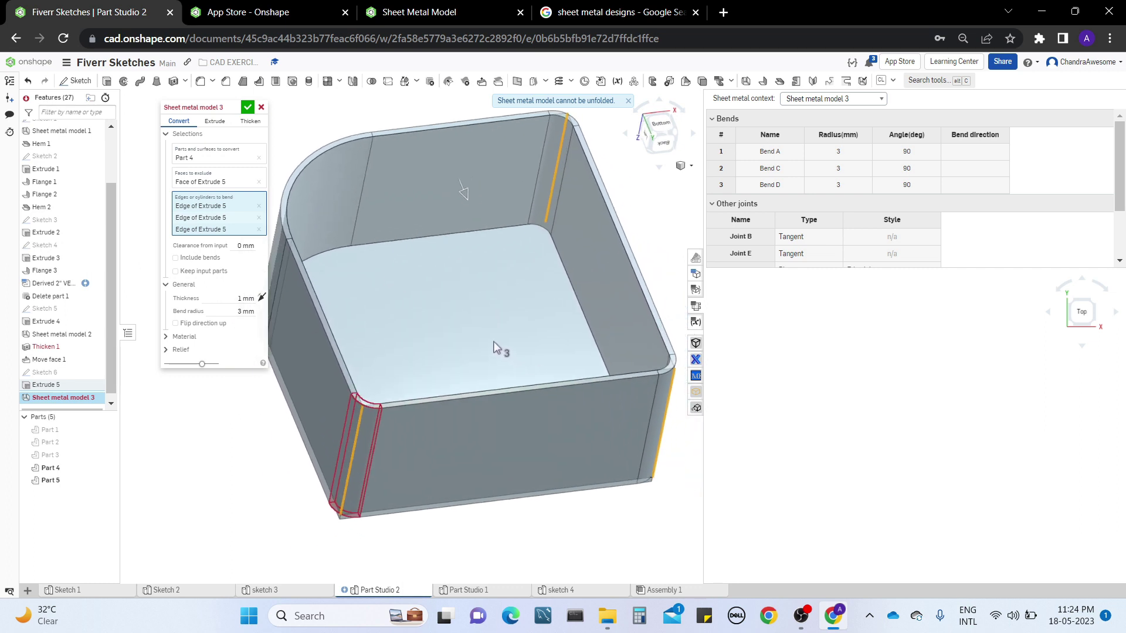
{"action": "left_click", "coordinate": [249, 229]}
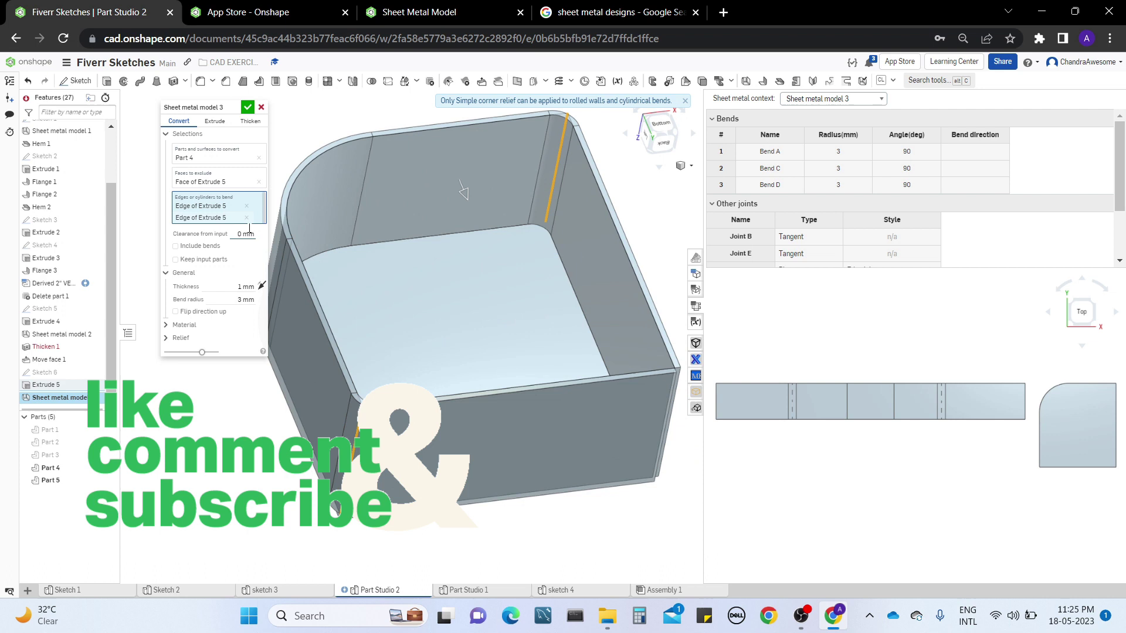
{"action": "right_click_drag", "start_coordinate": [943, 441], "coordinate": [966, 419]}
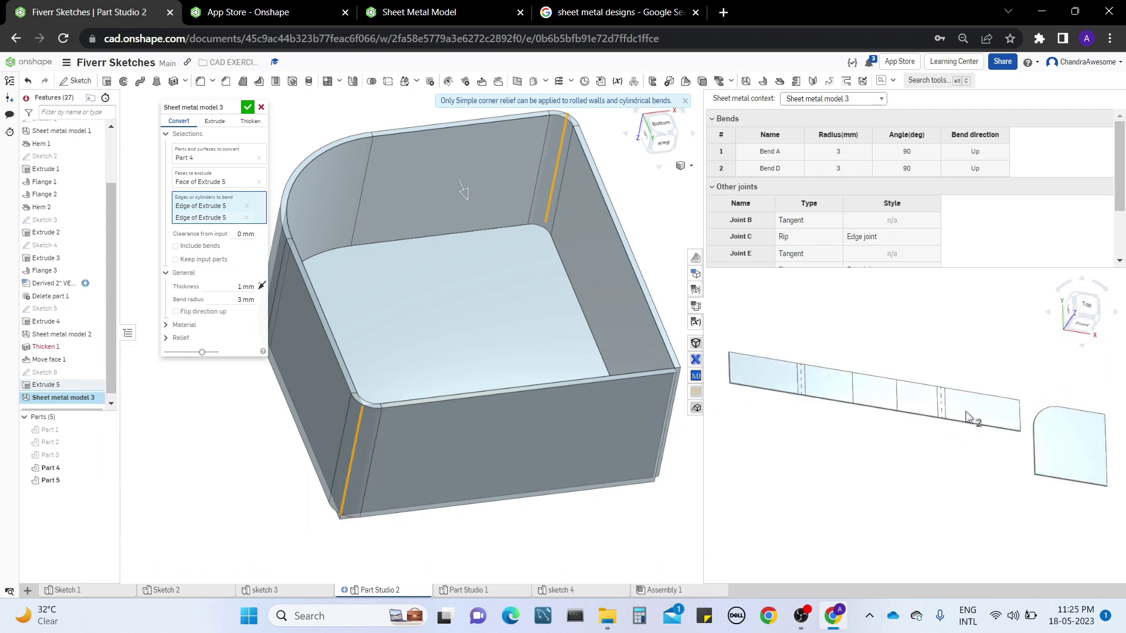
{"action": "left_click", "coordinate": [1086, 306]}
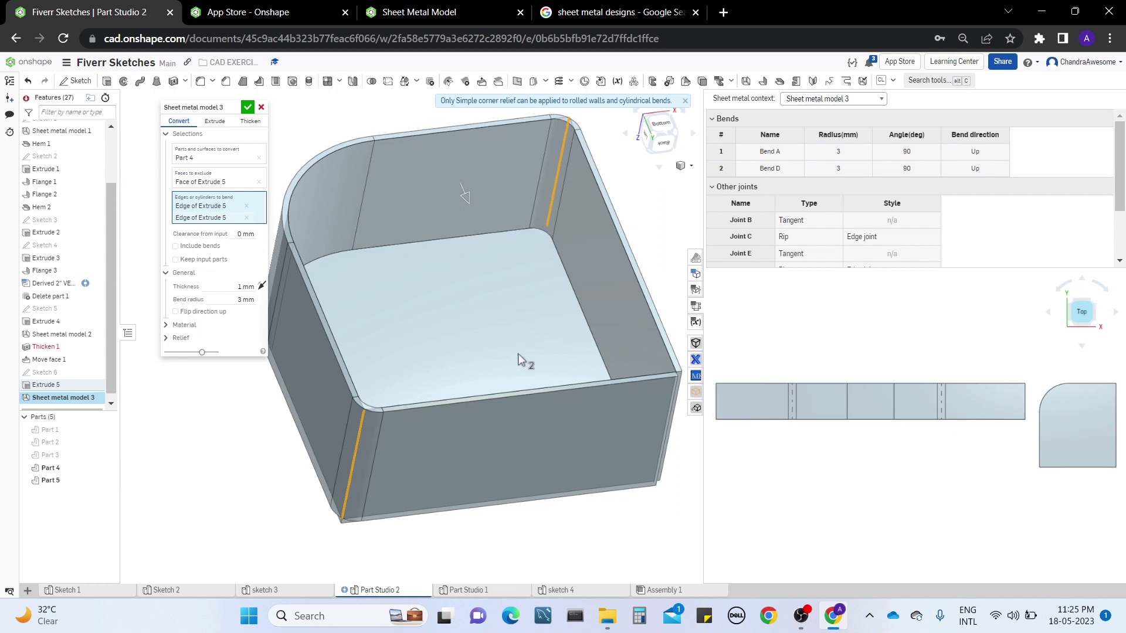
Step: Set the box conversion's clearance from input to 1 mm and enable keeping the input parts
{"action": "right_click_drag", "start_coordinate": [517, 353], "coordinate": [497, 373]}
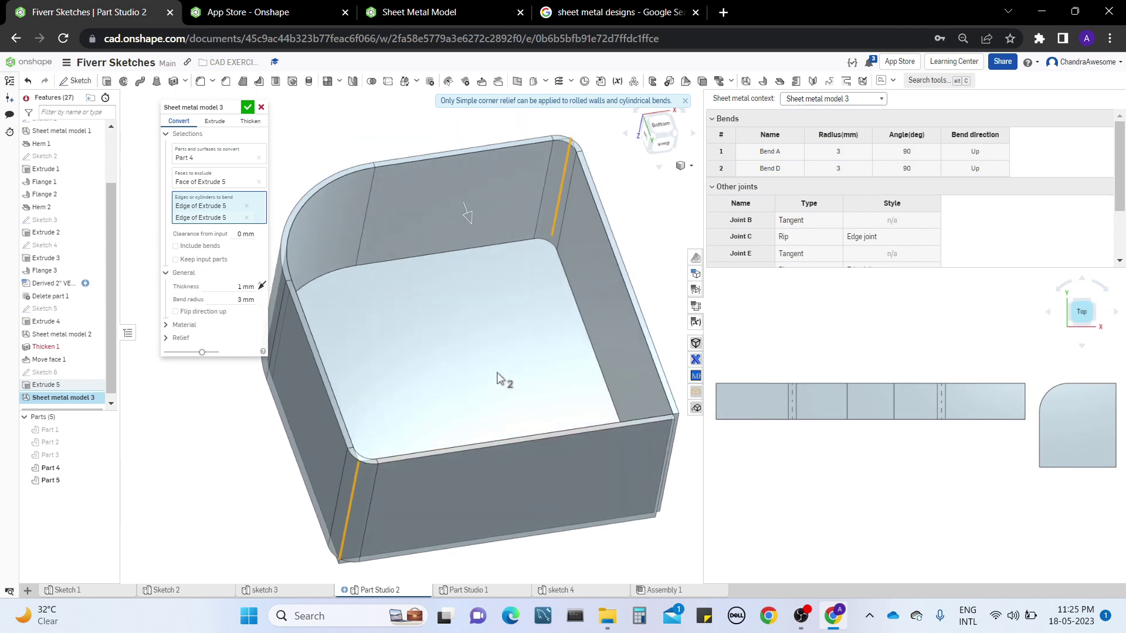
{"action": "middle_click_drag", "start_coordinate": [523, 388], "coordinate": [470, 369]}
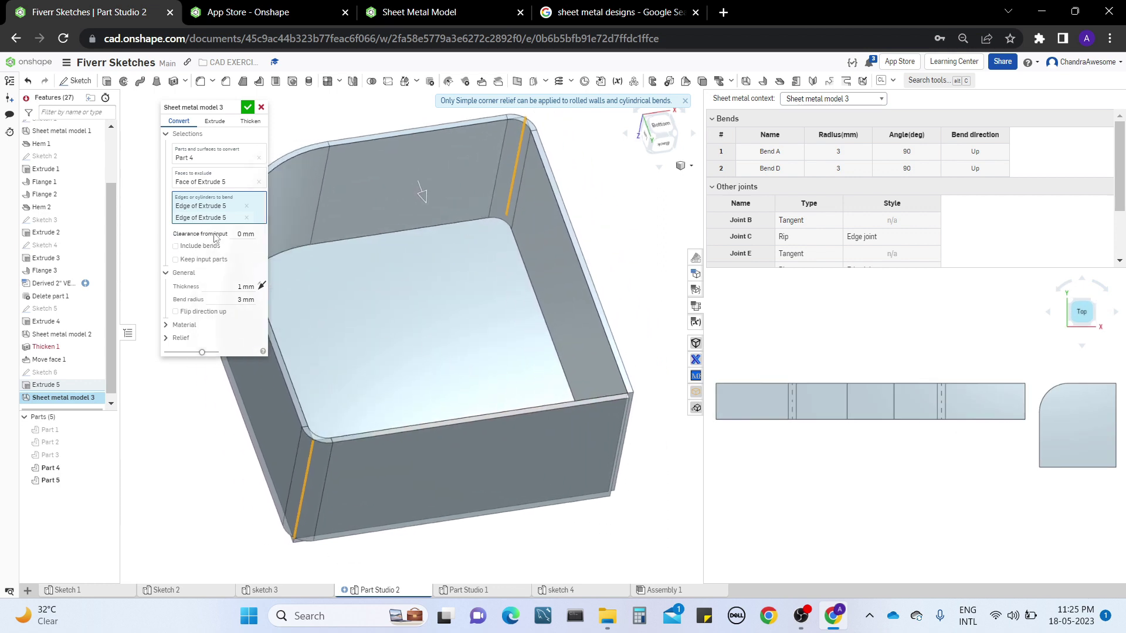
{"action": "left_click", "coordinate": [242, 234]}
{"action": "middle_click_drag", "start_coordinate": [378, 367], "coordinate": [447, 367]}
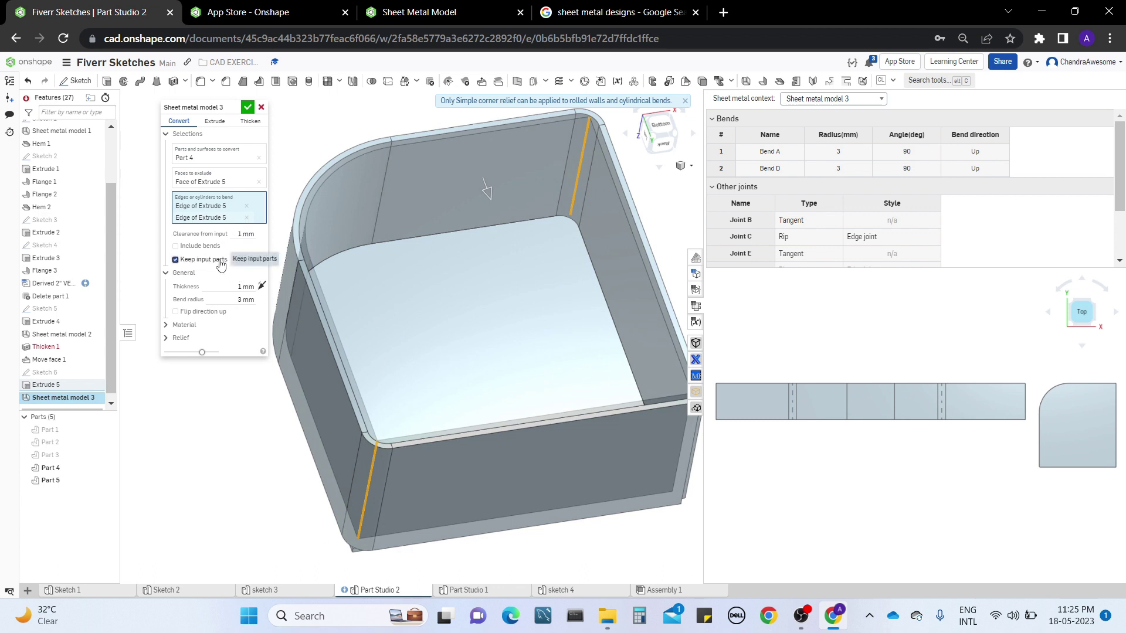
Step: Enable Include bends so the conversion's clearance also applies at the corner bends, and check the bent corner
{"action": "scroll", "coordinate": [467, 276], "scroll_direction": "up", "scroll_amount": 5}
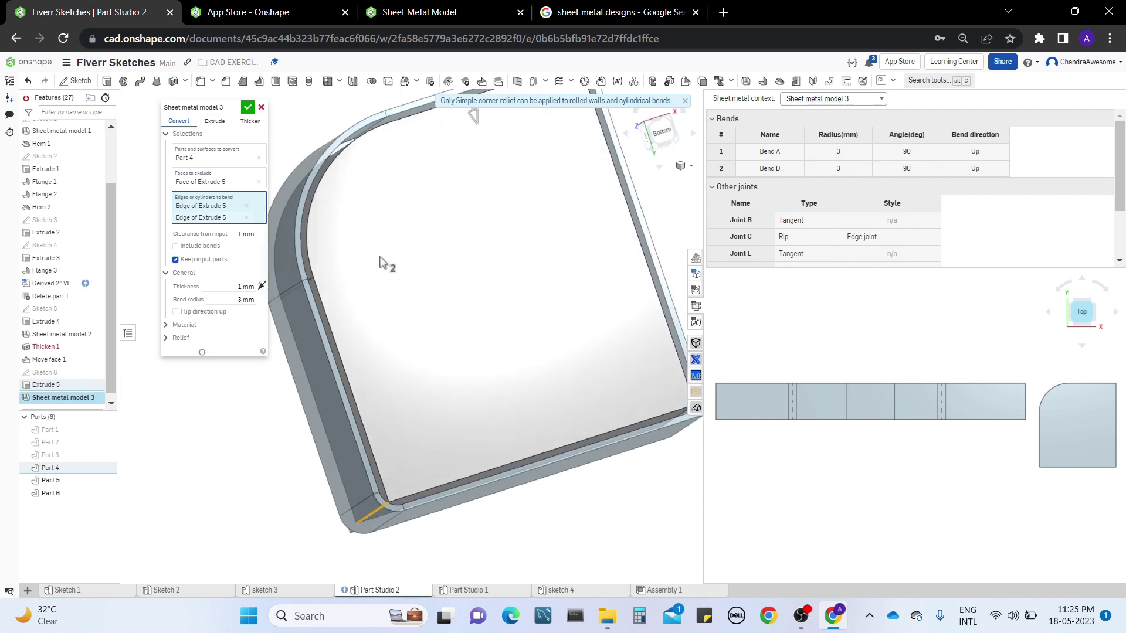
{"action": "right_click_drag", "start_coordinate": [418, 342], "coordinate": [351, 344]}
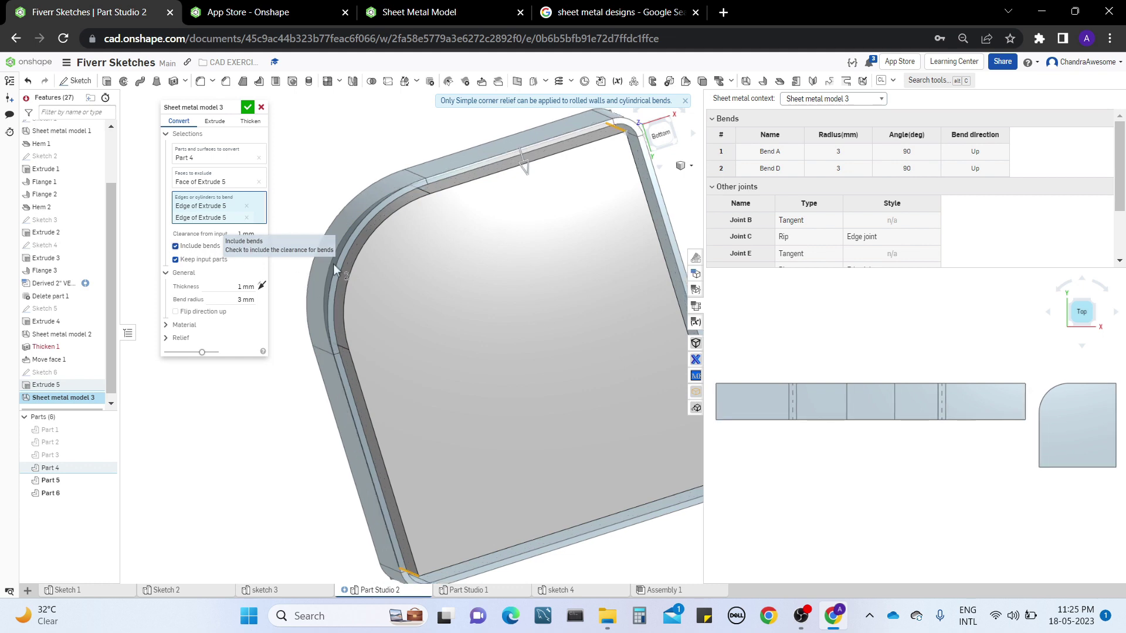
{"action": "mouse_move", "coordinate": [449, 273]}
{"action": "right_mouse_down"}
{"action": "mouse_move", "coordinate": [429, 244]}
{"action": "mouse_move", "coordinate": [444, 269]}
{"action": "mouse_move", "coordinate": [450, 258]}
{"action": "mouse_move", "coordinate": [444, 268]}
{"action": "right_mouse_up"}
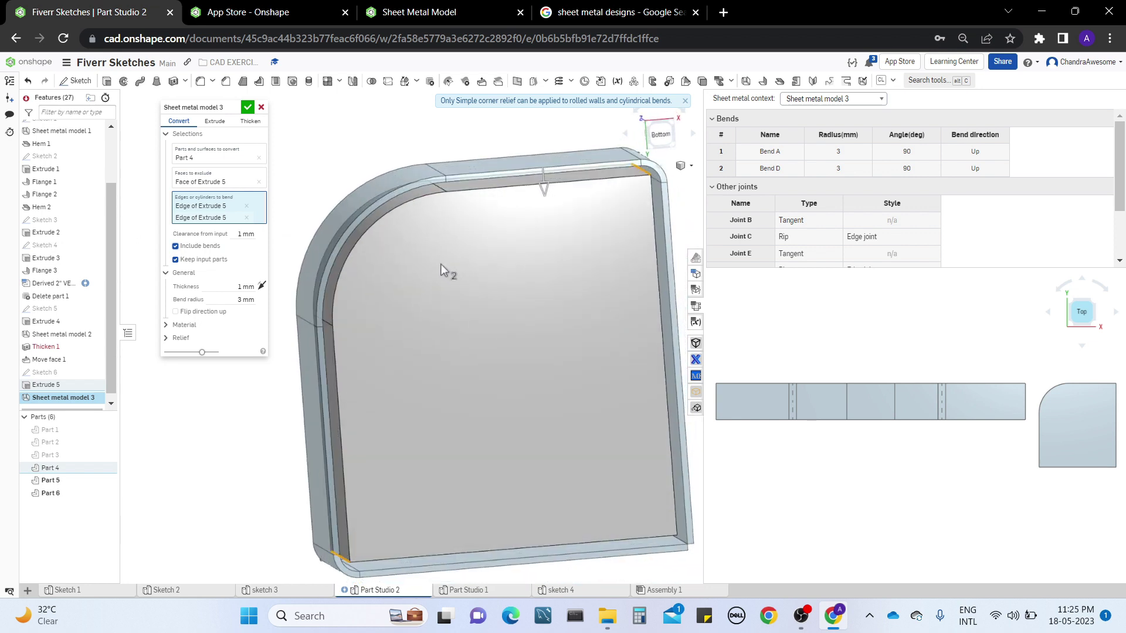
{"action": "scroll", "coordinate": [511, 294], "scroll_direction": "up", "scroll_amount": 3}
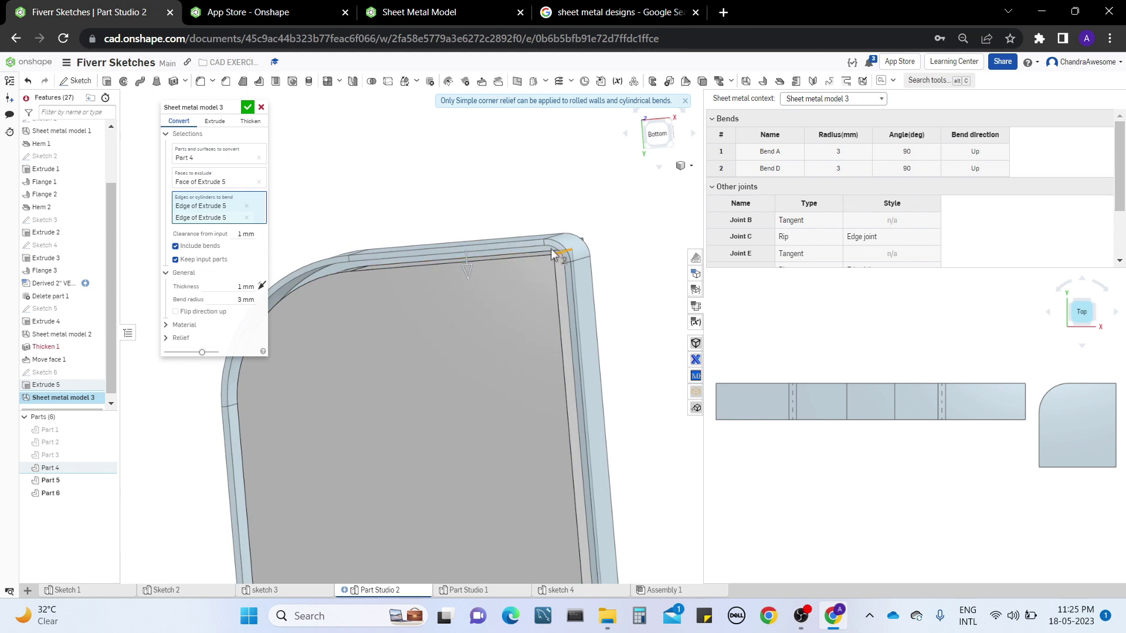
{"action": "right_click_drag", "start_coordinate": [549, 253], "coordinate": [561, 251]}
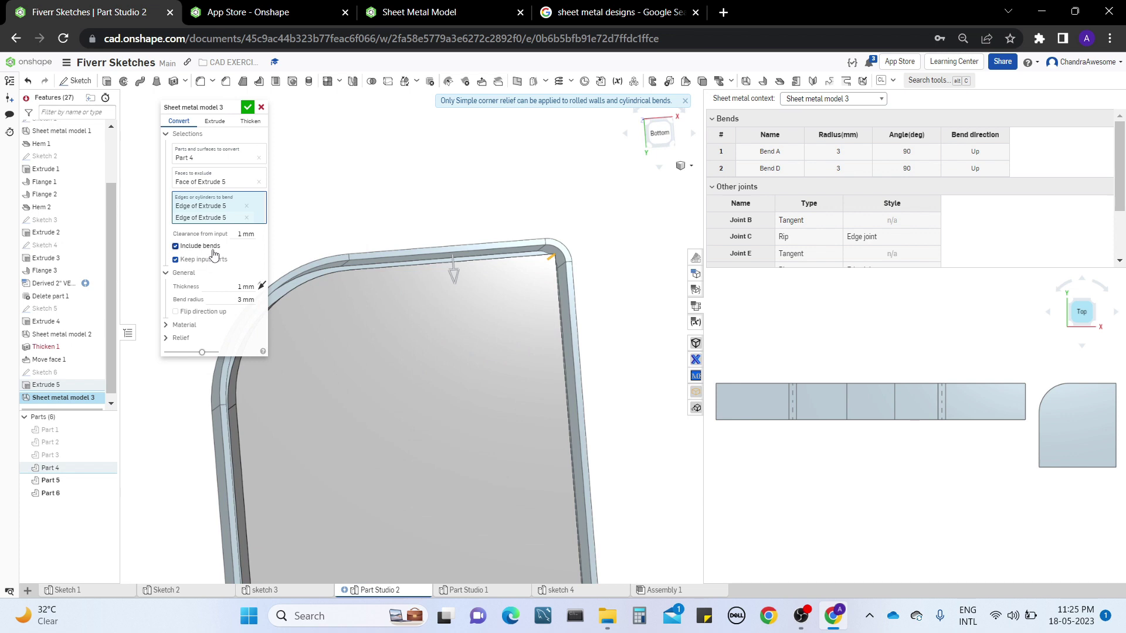
Step: Compare the bent corner with and without Include bends, leaving the option enabled
{"action": "left_click", "coordinate": [213, 248]}
{"action": "right_click_drag", "start_coordinate": [543, 288], "coordinate": [538, 308]}
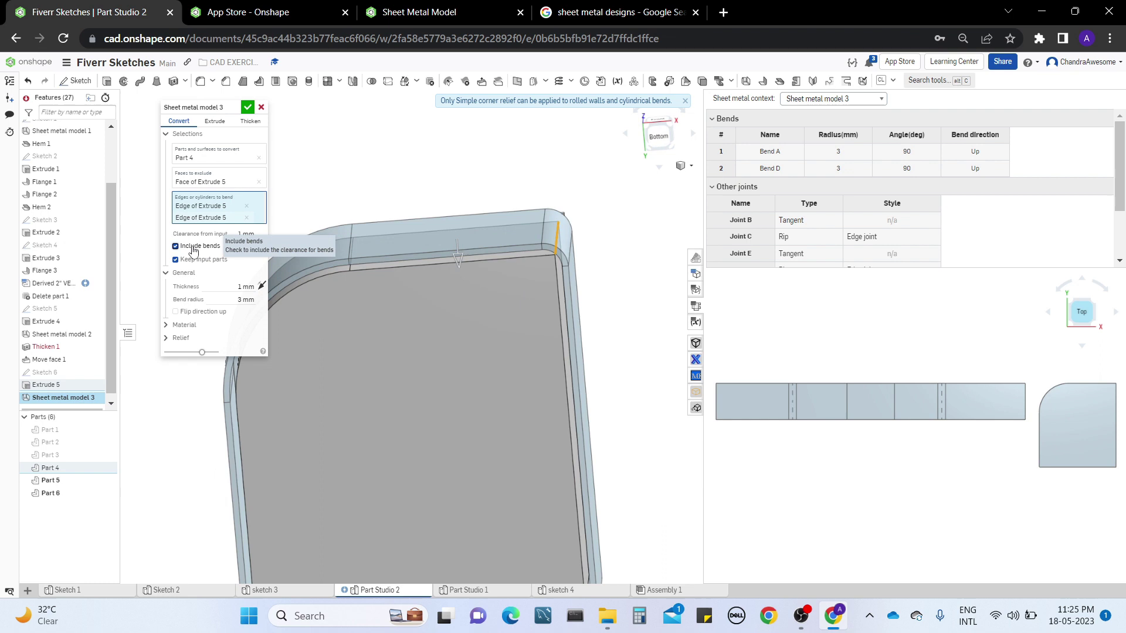
{"action": "middle_click_drag", "start_coordinate": [461, 278], "coordinate": [516, 244]}
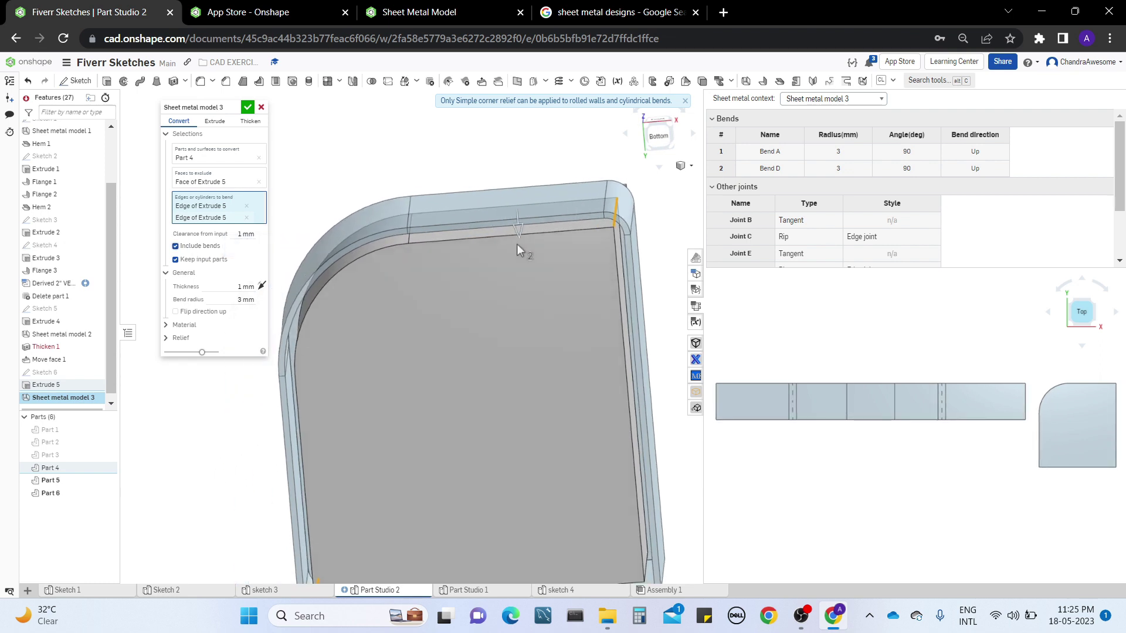
{"action": "right_click_drag", "start_coordinate": [516, 244], "coordinate": [522, 227]}
{"action": "right_click_drag", "start_coordinate": [562, 289], "coordinate": [435, 431]}
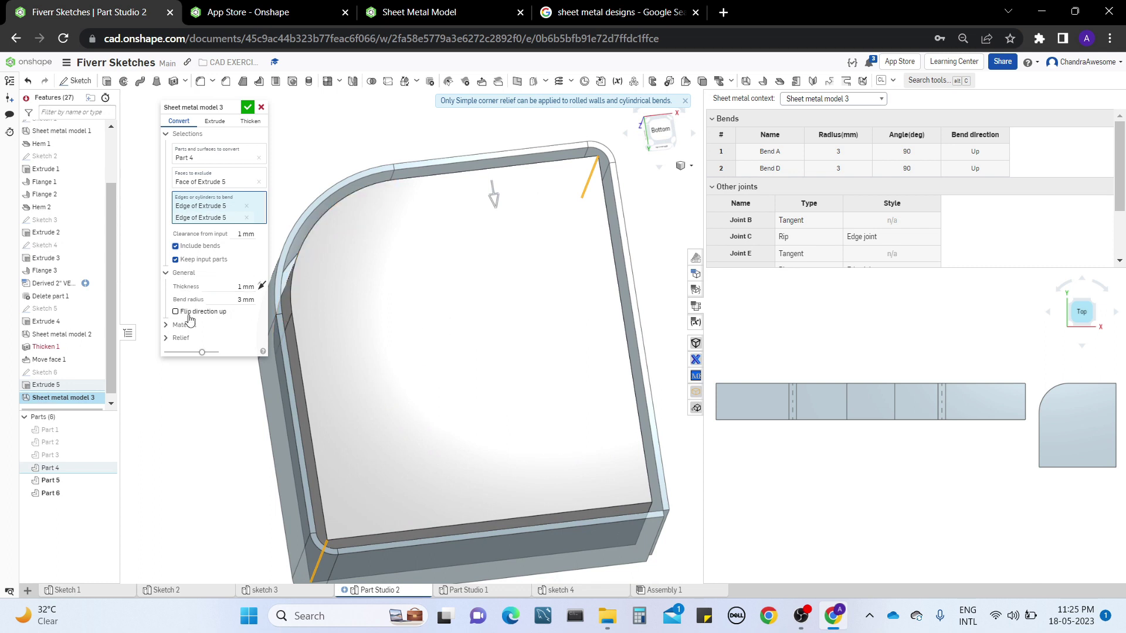
Step: Set the sheet thickness to 1 mm and the bend radius to 2 mm for the converted box
{"action": "right_click_drag", "start_coordinate": [294, 320], "coordinate": [317, 357]}
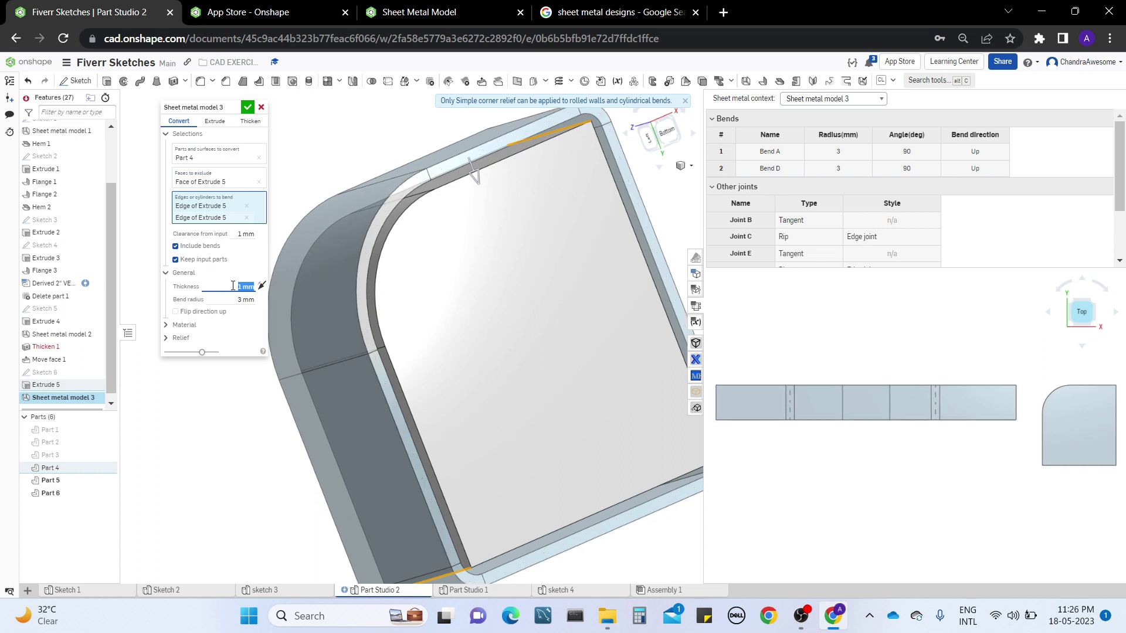
{"action": "key", "text": "Up"}
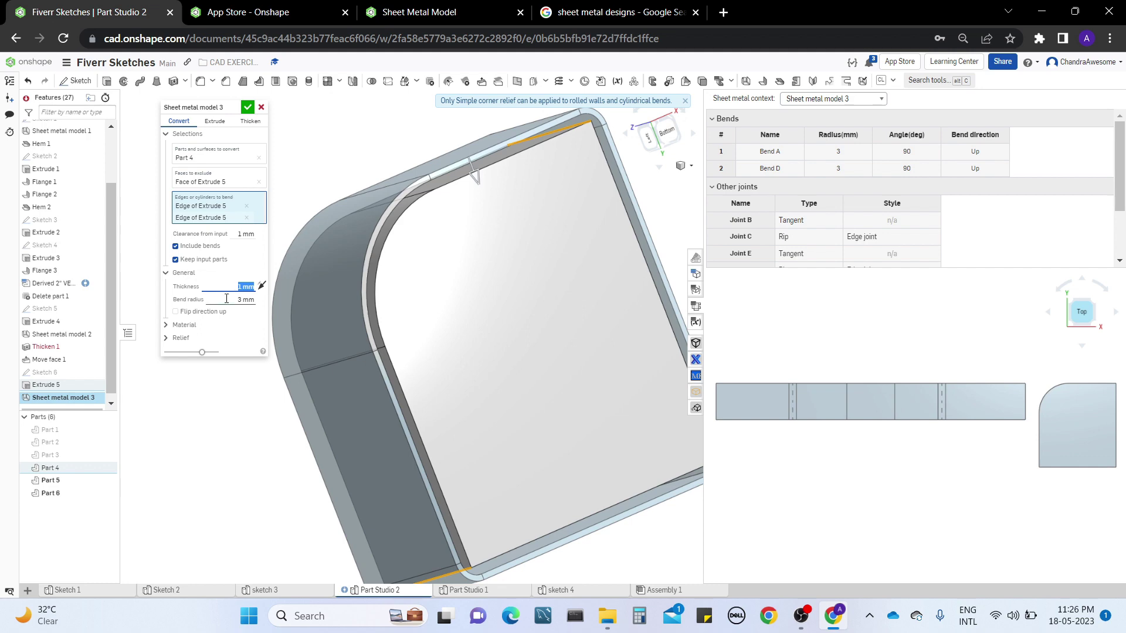
{"action": "left_click", "coordinate": [227, 298]}
{"action": "middle_click_drag", "start_coordinate": [382, 299], "coordinate": [421, 373]}
{"action": "middle_click_drag", "start_coordinate": [550, 292], "coordinate": [468, 343]}
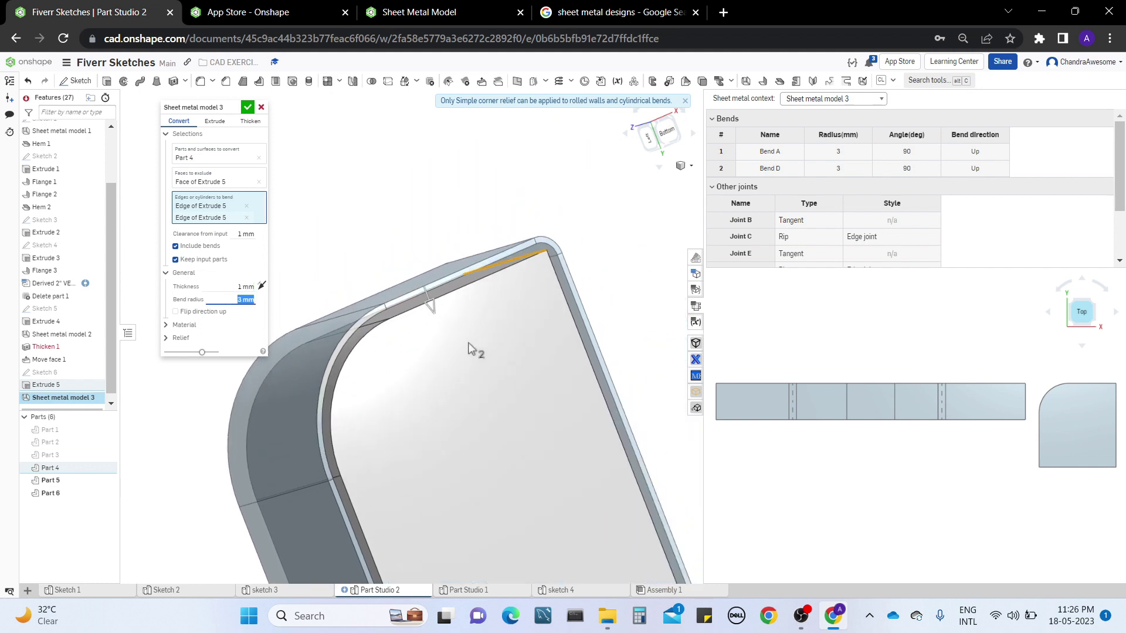
{"action": "right_click_drag", "start_coordinate": [469, 348], "coordinate": [622, 370]}
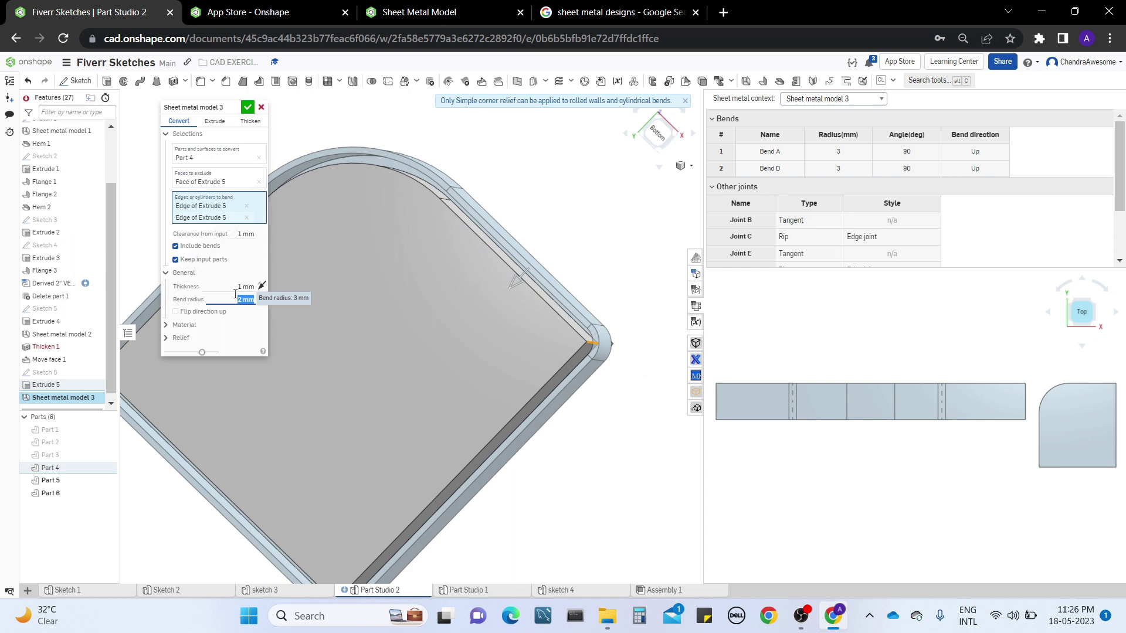
{"action": "scroll", "coordinate": [235, 294], "scroll_direction": "up", "scroll_amount": 1}
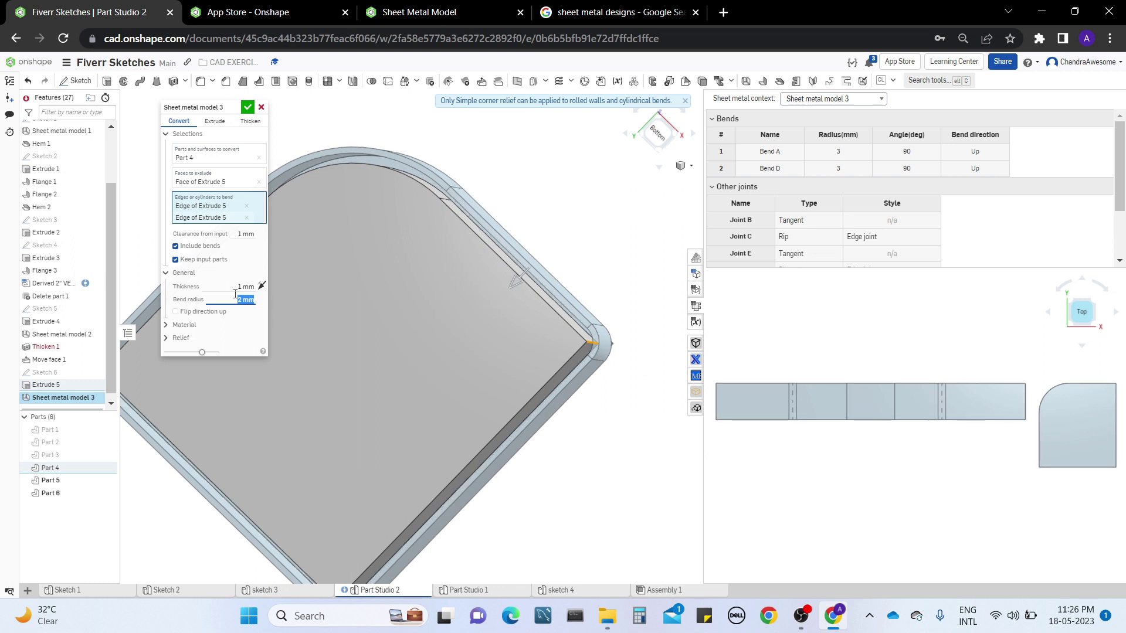
{"action": "middle_click_drag", "start_coordinate": [389, 348], "coordinate": [535, 335]}
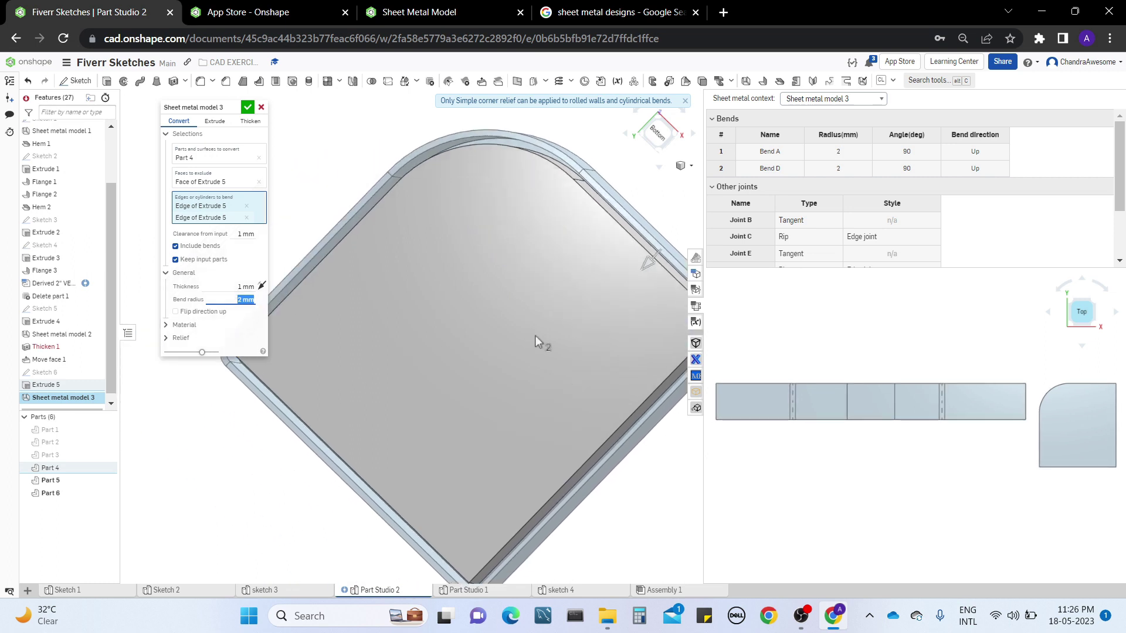
{"action": "right_click_drag", "start_coordinate": [535, 336], "coordinate": [550, 308]}
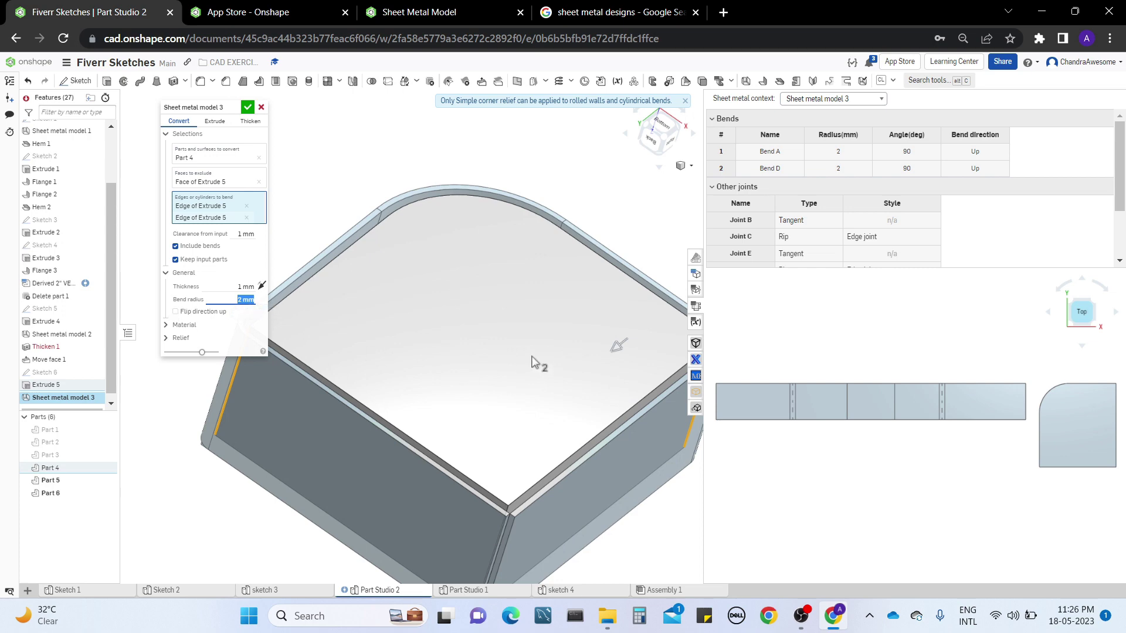
{"action": "right_click_drag", "start_coordinate": [536, 359], "coordinate": [454, 345]}
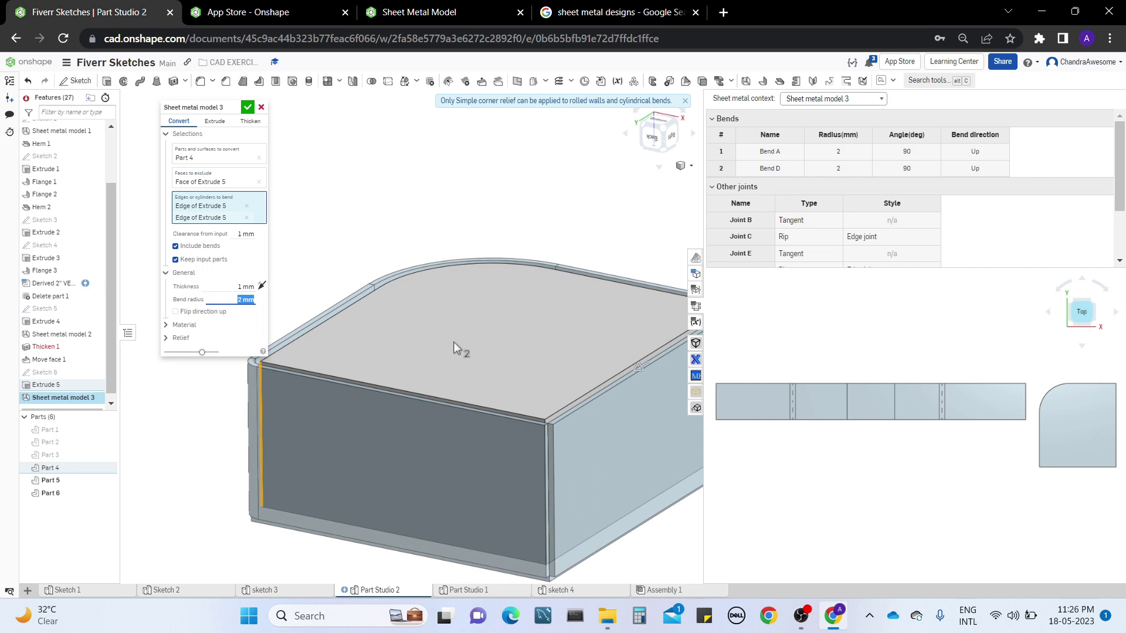
{"action": "right_click_drag", "start_coordinate": [454, 344], "coordinate": [295, 241]}
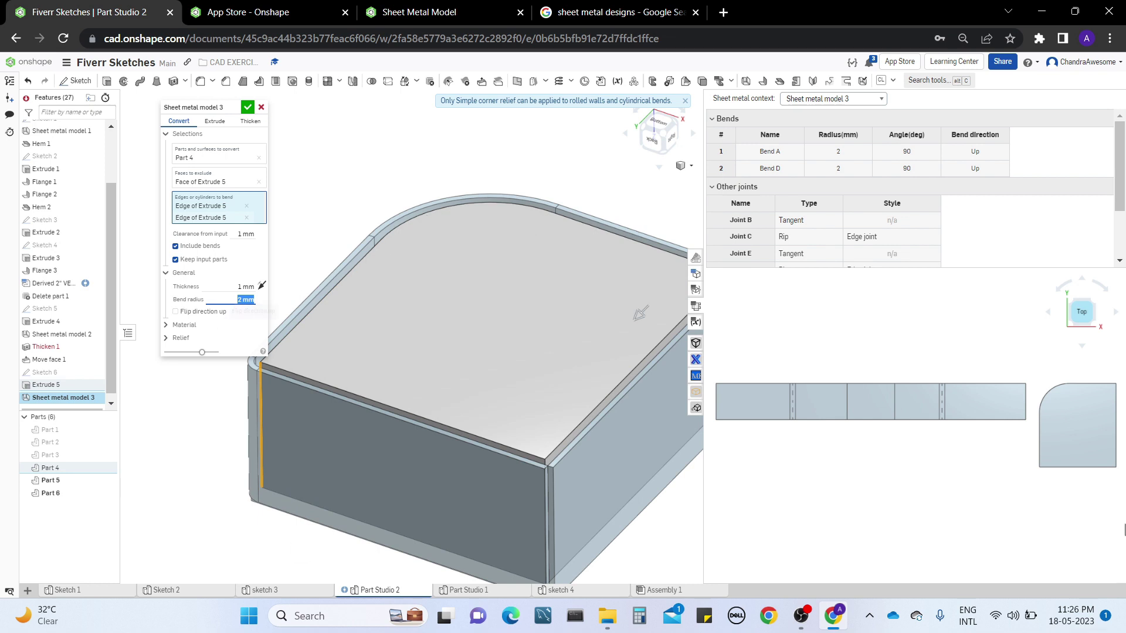
Step: Try Flip direction up on the flat pattern and turn it off again
{"action": "left_click", "coordinate": [176, 312]}
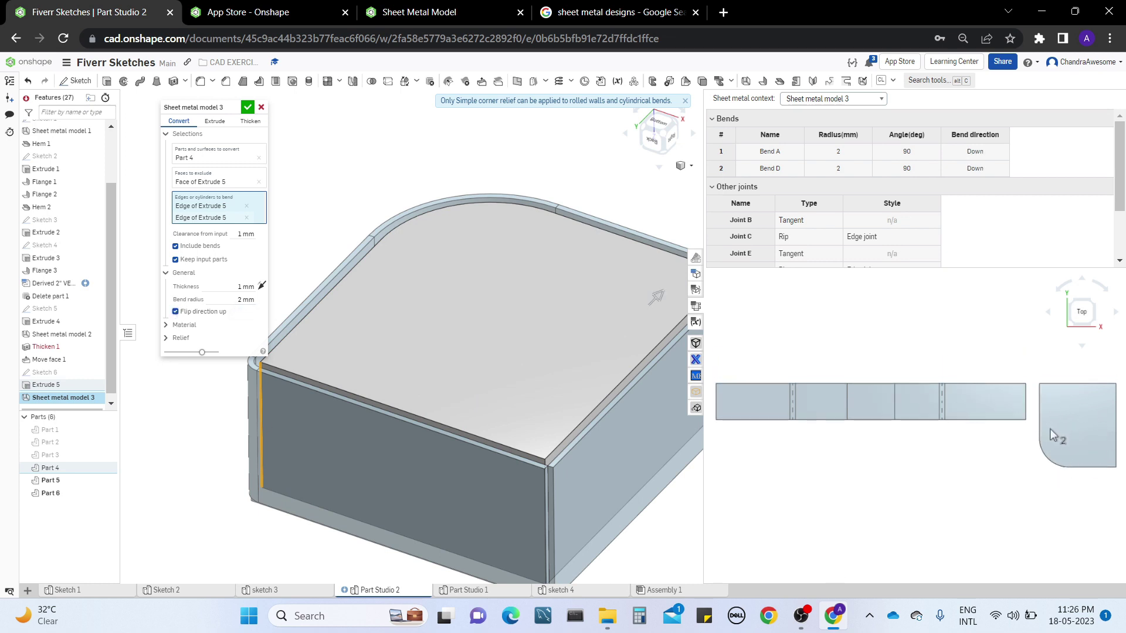
{"action": "left_click", "coordinate": [204, 312]}
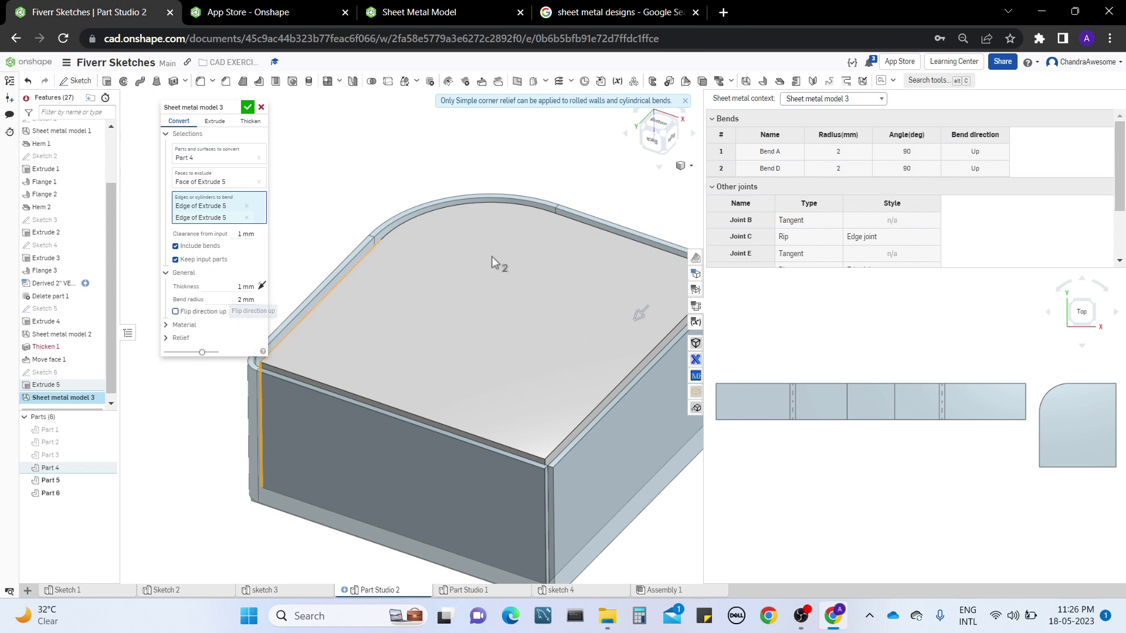
{"action": "middle_click_drag", "start_coordinate": [460, 361], "coordinate": [490, 333]}
{"action": "right_click_drag", "start_coordinate": [490, 333], "coordinate": [427, 332]}
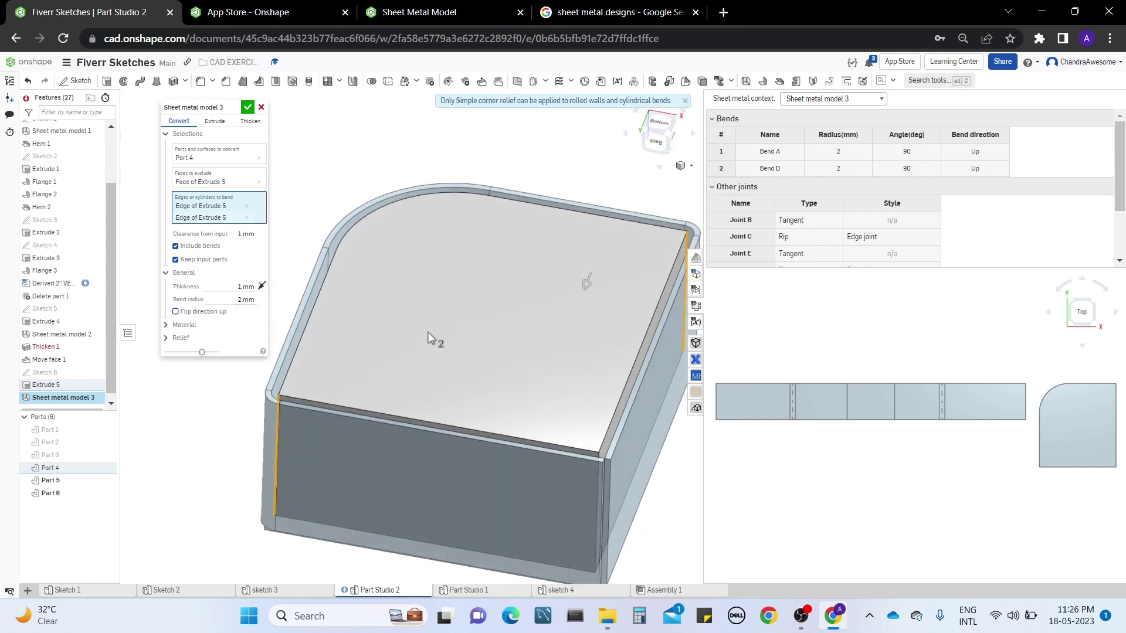
Step: Check the material's bend and rolled K factors and show the conversion's relief settings
{"action": "left_click", "coordinate": [173, 326]}
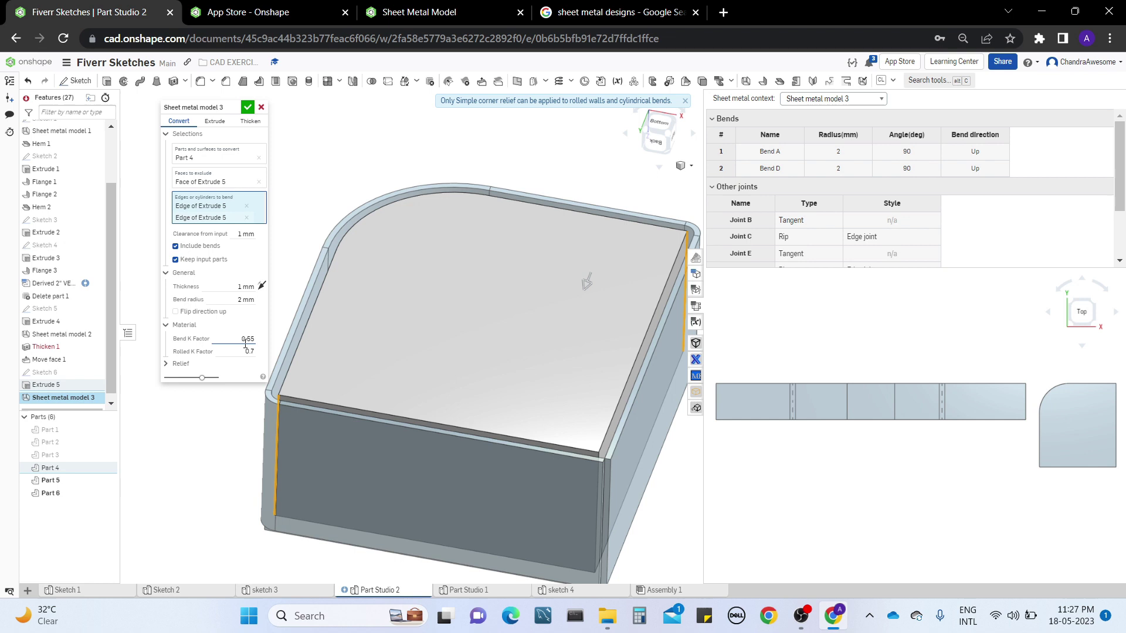
{"action": "left_click", "coordinate": [171, 329]}
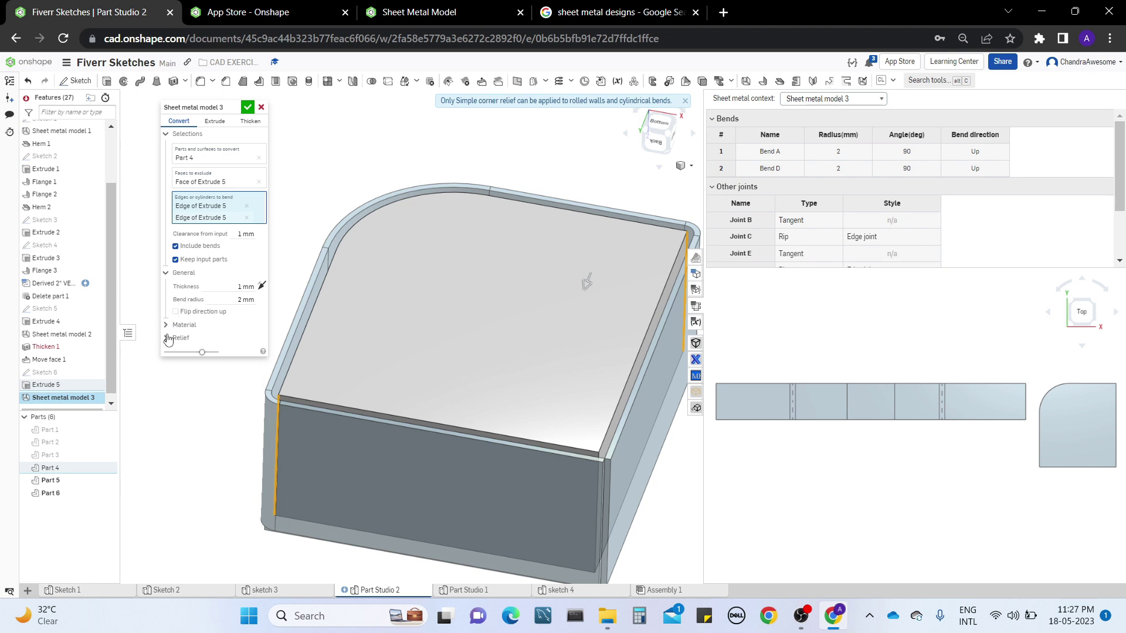
{"action": "left_click", "coordinate": [168, 340]}
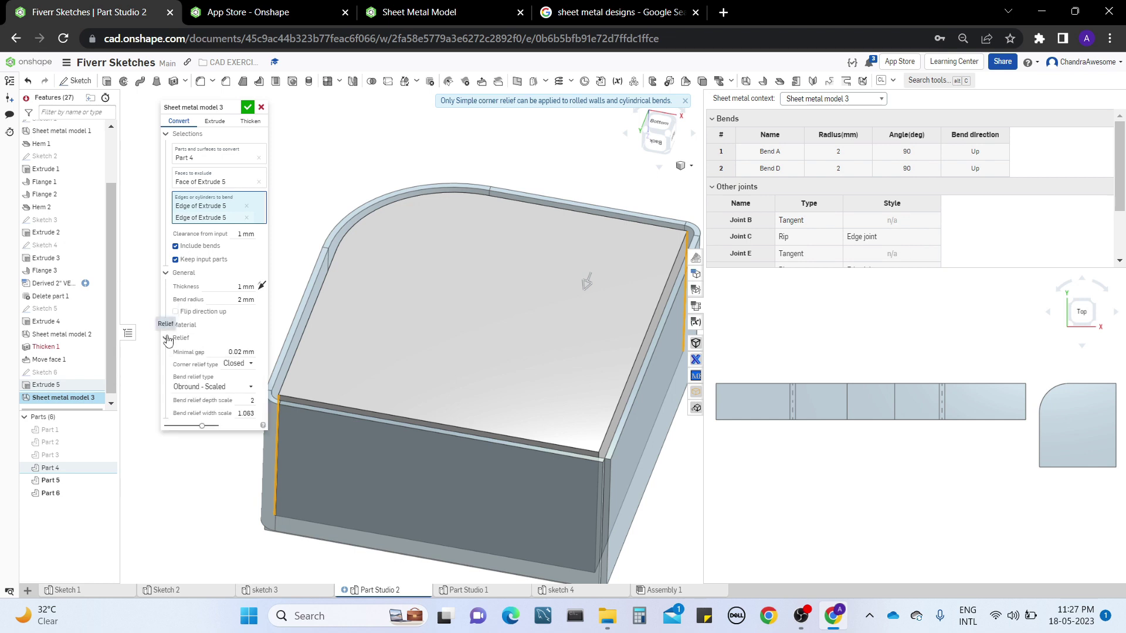
Step: Examine the box's wall joints and bent corners from several sides alongside the minimal gap and the corner and bend relief settings
{"action": "middle_click_drag", "start_coordinate": [447, 339], "coordinate": [463, 361]}
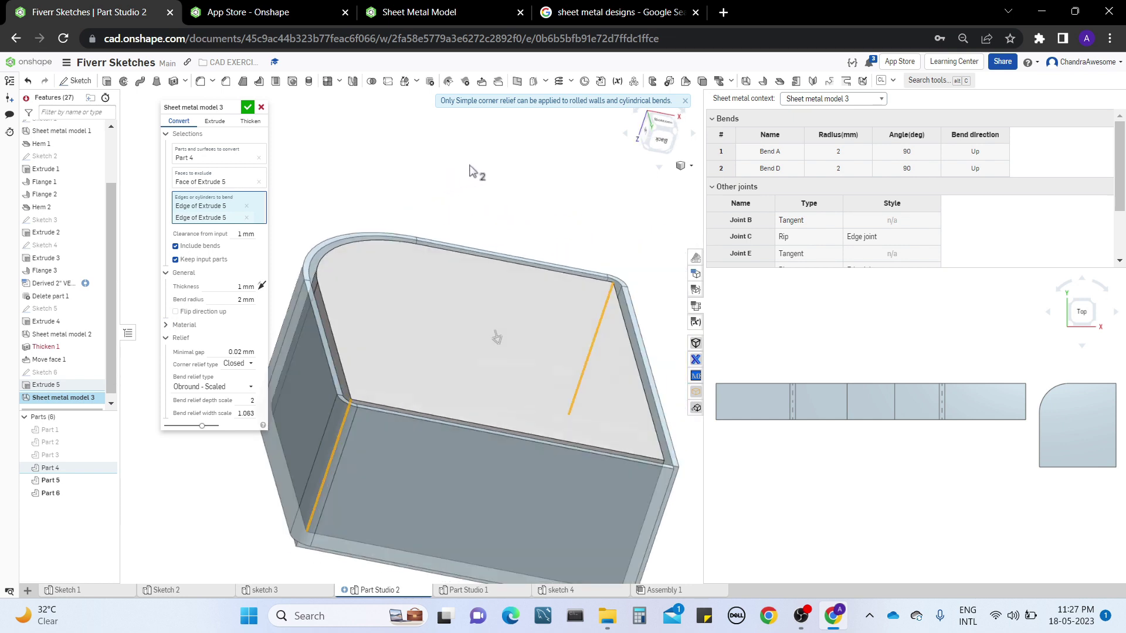
{"action": "right_click_drag", "start_coordinate": [472, 171], "coordinate": [464, 190]}
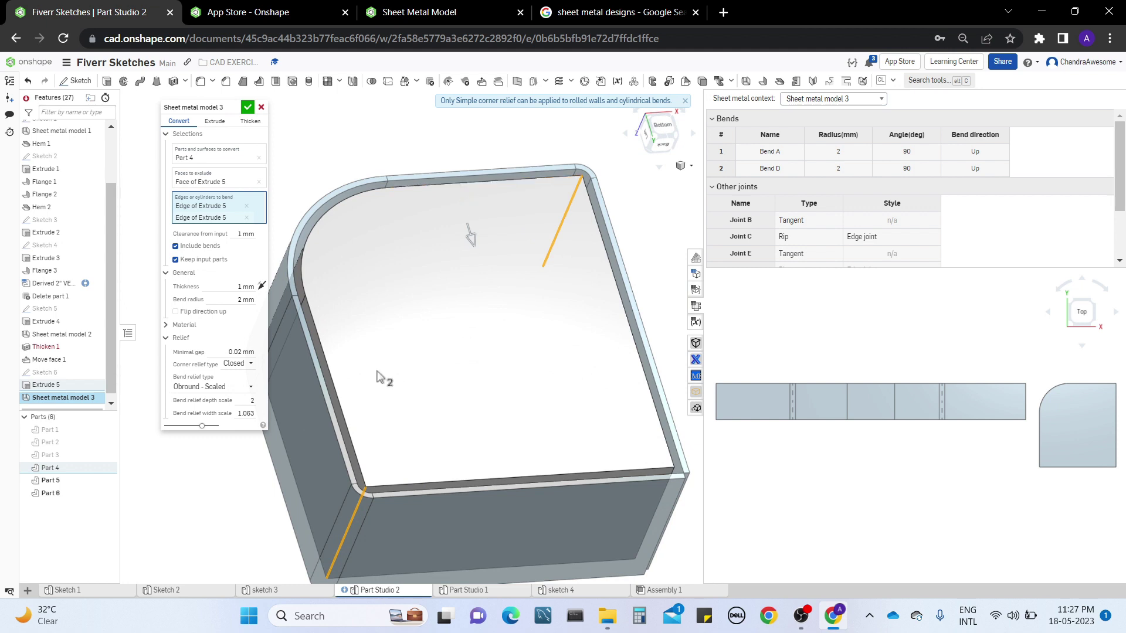
{"action": "middle_click_drag", "start_coordinate": [378, 374], "coordinate": [476, 339]}
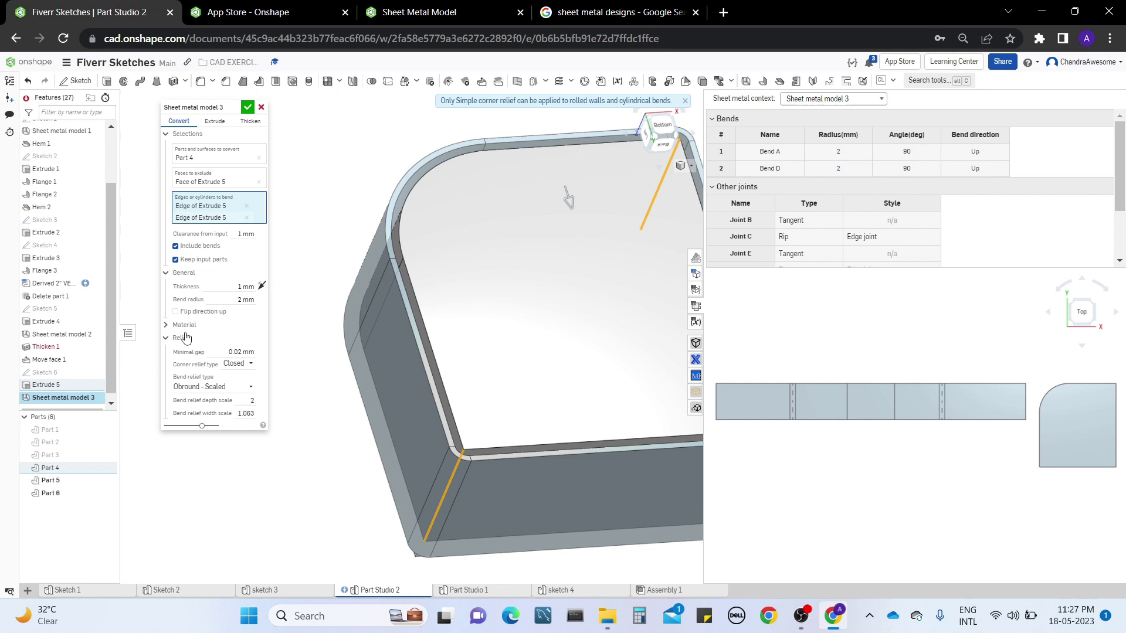
{"action": "scroll", "coordinate": [343, 293], "scroll_direction": "up", "scroll_amount": 3}
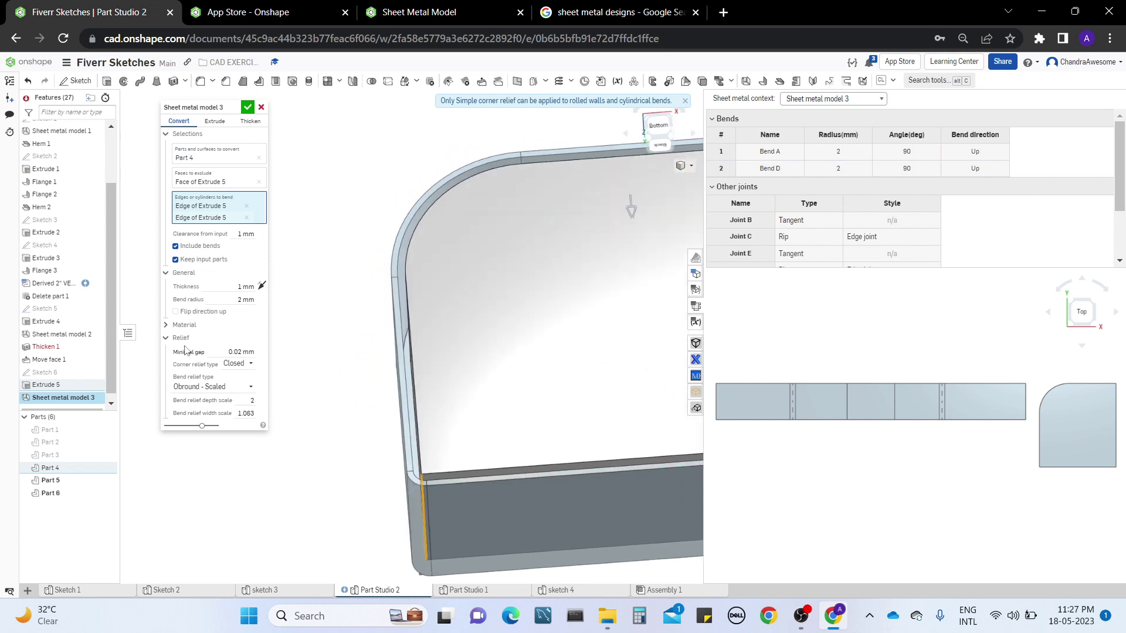
{"action": "scroll", "coordinate": [320, 332], "scroll_direction": "down", "scroll_amount": 2}
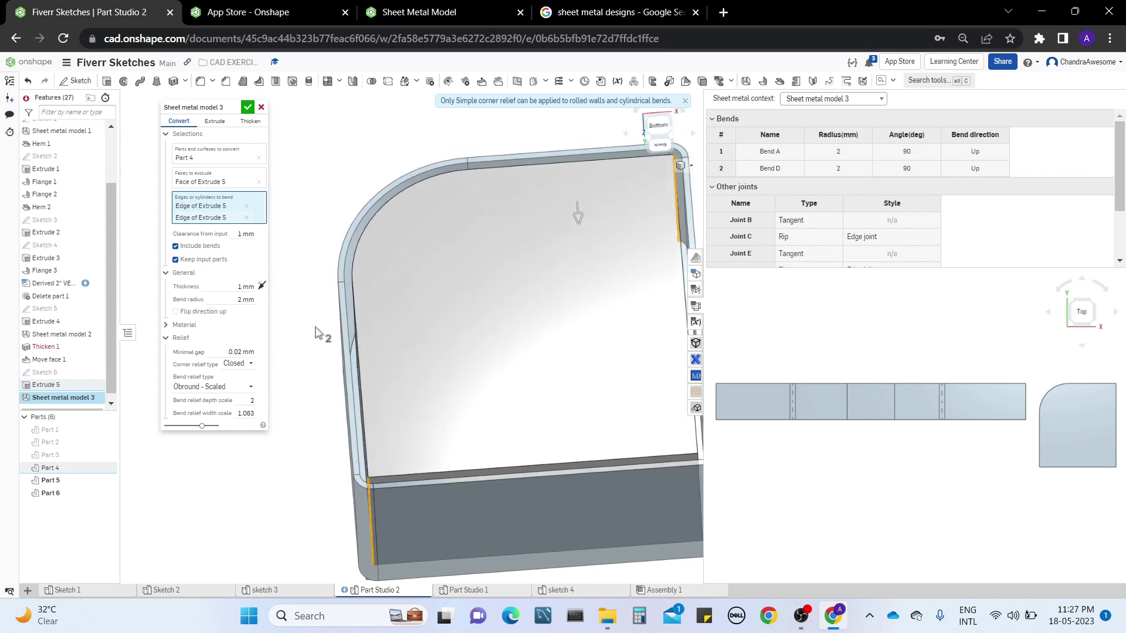
{"action": "mouse_move", "coordinate": [315, 327]}
{"action": "right_mouse_down"}
{"action": "mouse_move", "coordinate": [327, 311]}
{"action": "mouse_move", "coordinate": [317, 326]}
{"action": "right_mouse_up"}
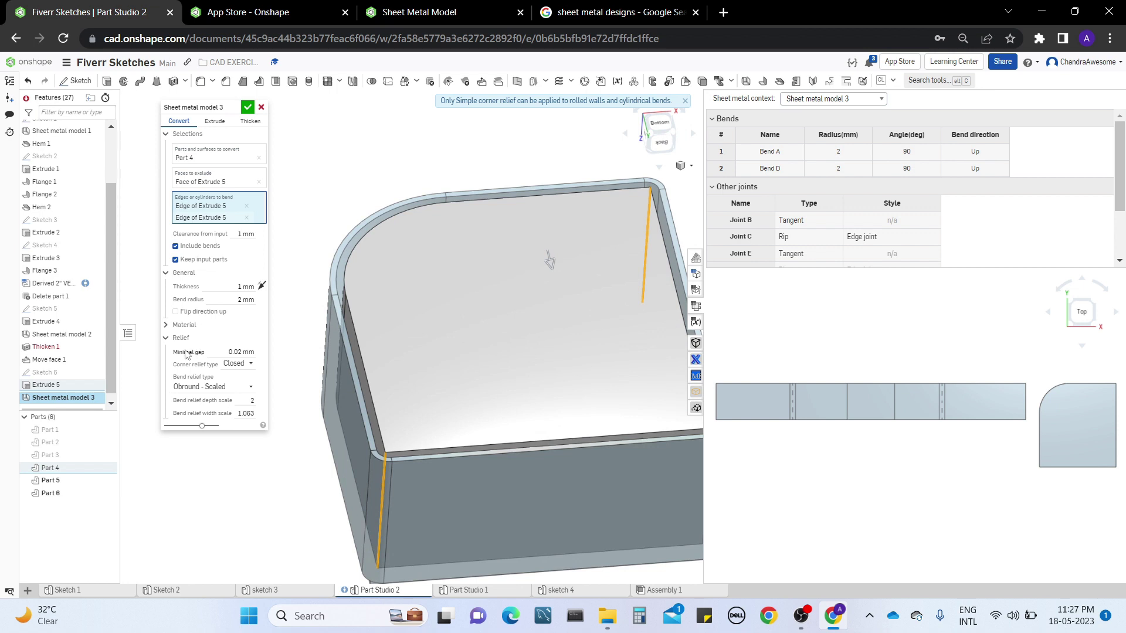
{"action": "middle_click_drag", "start_coordinate": [321, 386], "coordinate": [337, 352]}
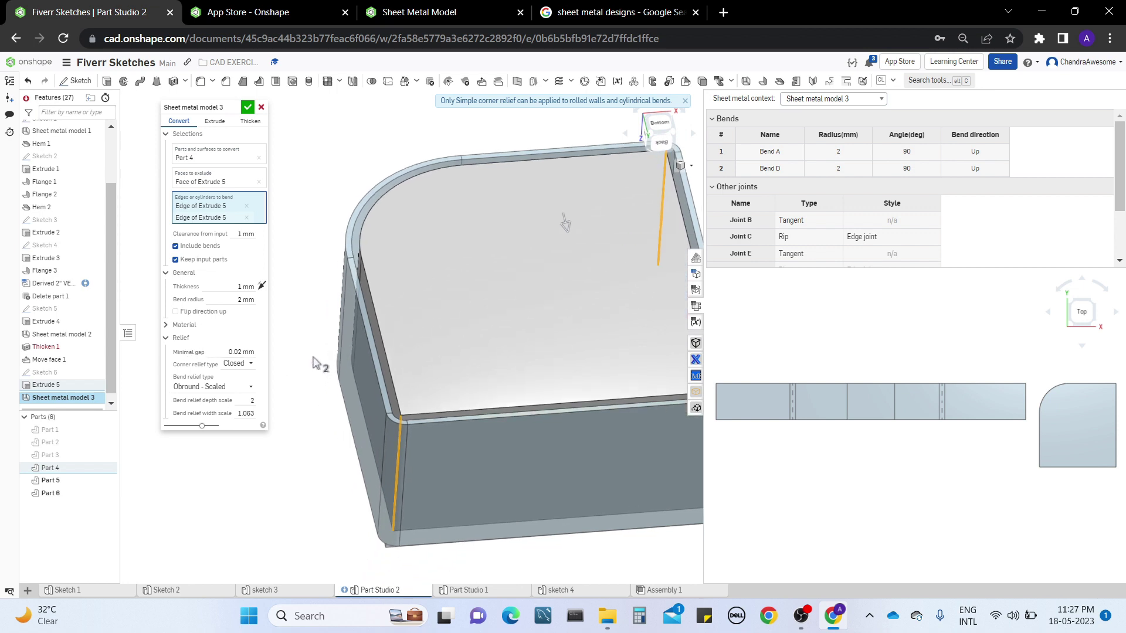
{"action": "middle_click_drag", "start_coordinate": [374, 304], "coordinate": [368, 344]}
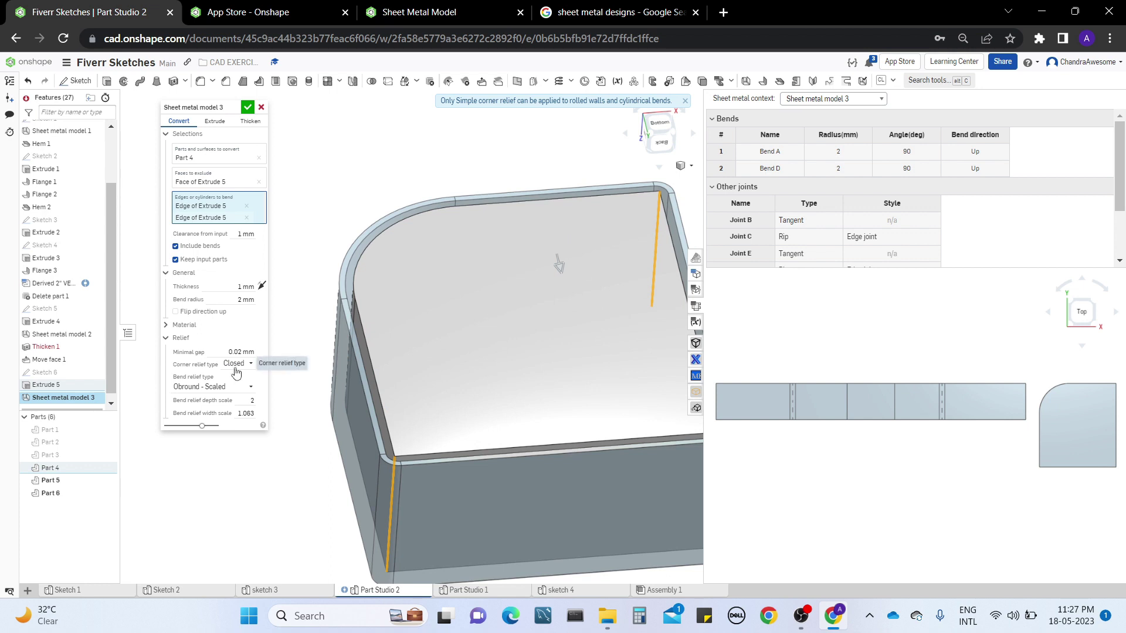
{"action": "middle_click_drag", "start_coordinate": [555, 284], "coordinate": [494, 347]}
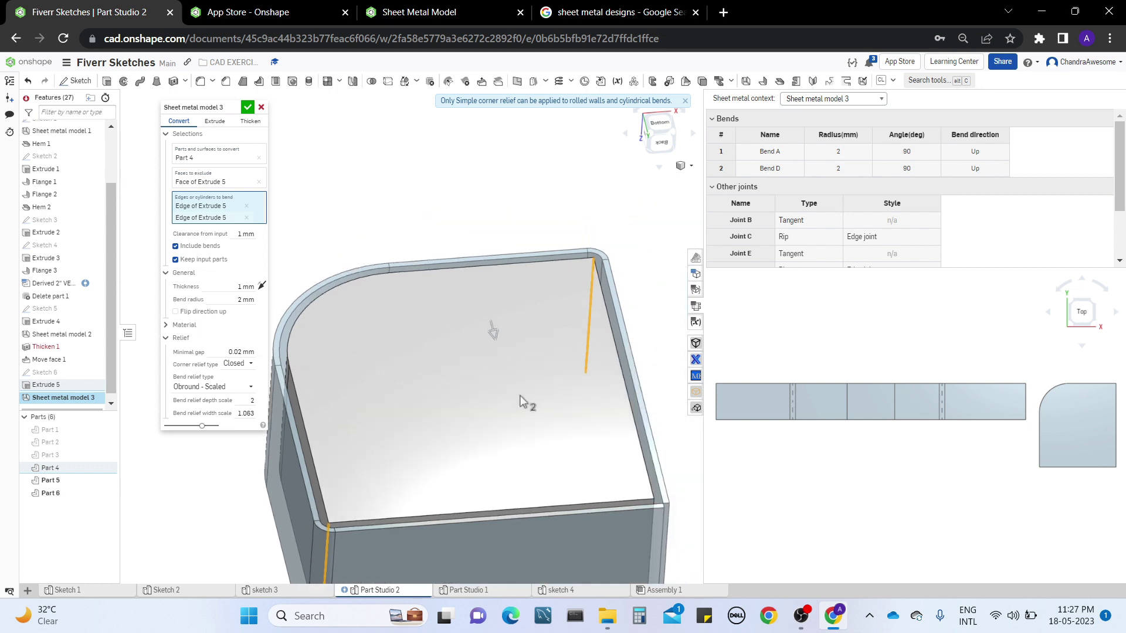
{"action": "middle_click_drag", "start_coordinate": [520, 398], "coordinate": [548, 302]}
{"action": "right_click_drag", "start_coordinate": [496, 388], "coordinate": [495, 371]}
{"action": "middle_click_drag", "start_coordinate": [413, 357], "coordinate": [443, 314]}
{"action": "right_click_drag", "start_coordinate": [487, 411], "coordinate": [528, 422]}
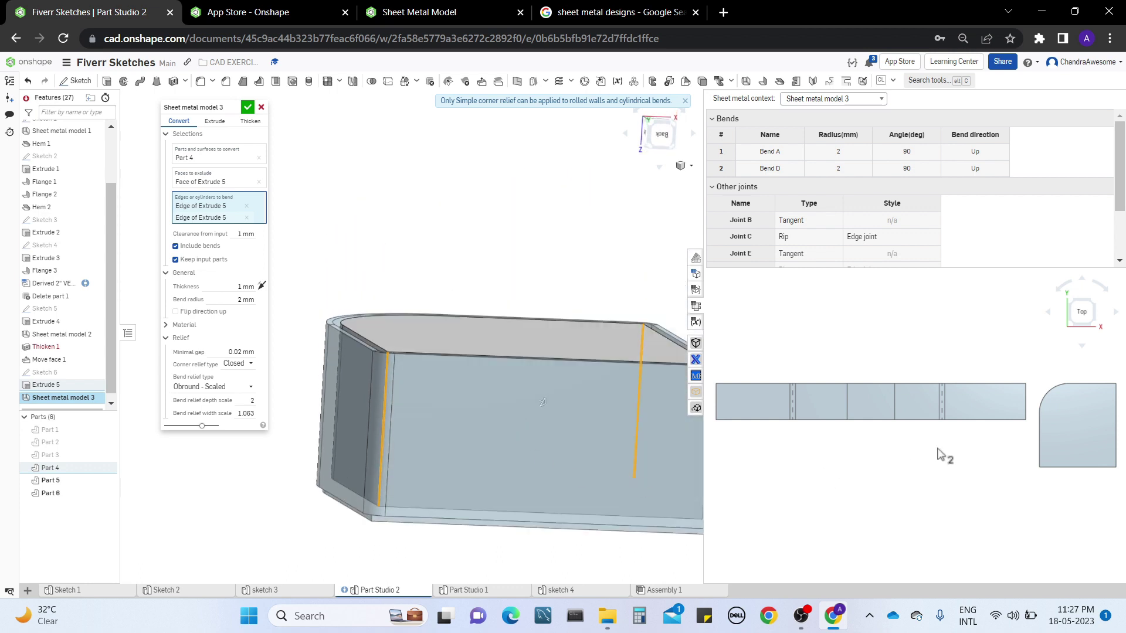
{"action": "middle_click_drag", "start_coordinate": [590, 416], "coordinate": [589, 371]}
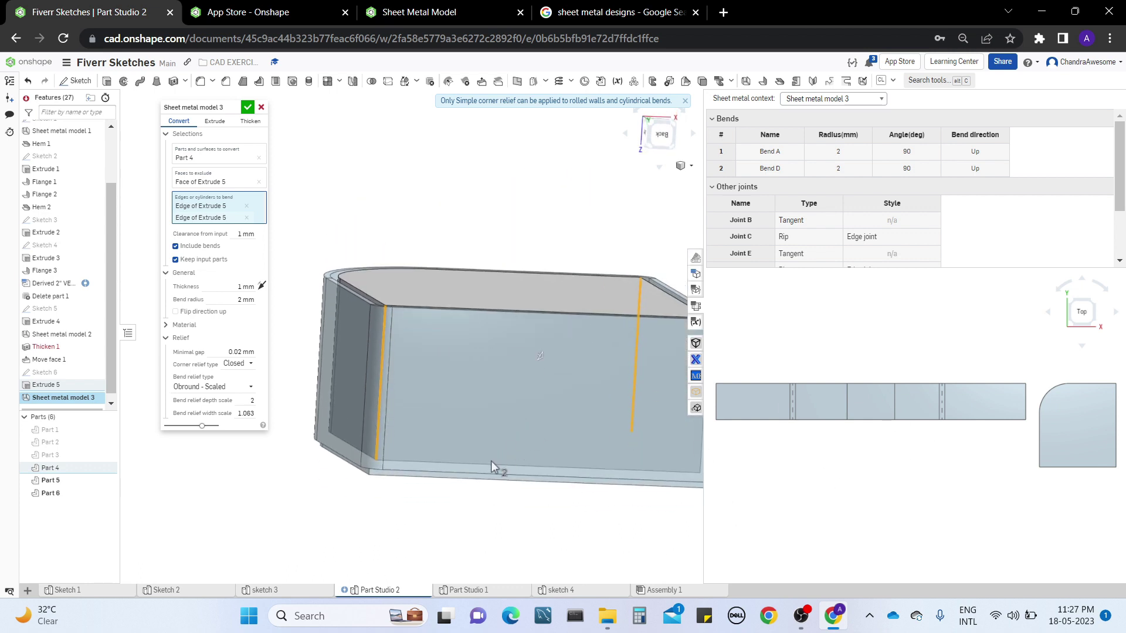
{"action": "right_click_drag", "start_coordinate": [496, 468], "coordinate": [400, 386]}
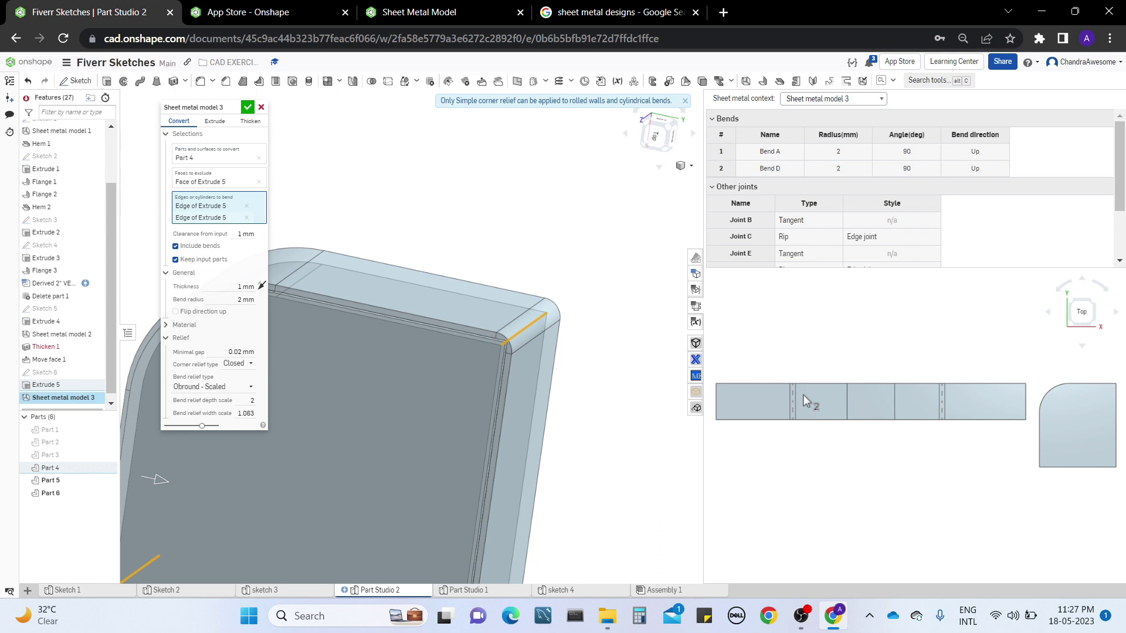
Step: Add the vertical edge between the flat face with the rounded corner and the adjoining side wall as a third bend
{"action": "middle_click_drag", "start_coordinate": [459, 274], "coordinate": [557, 258]}
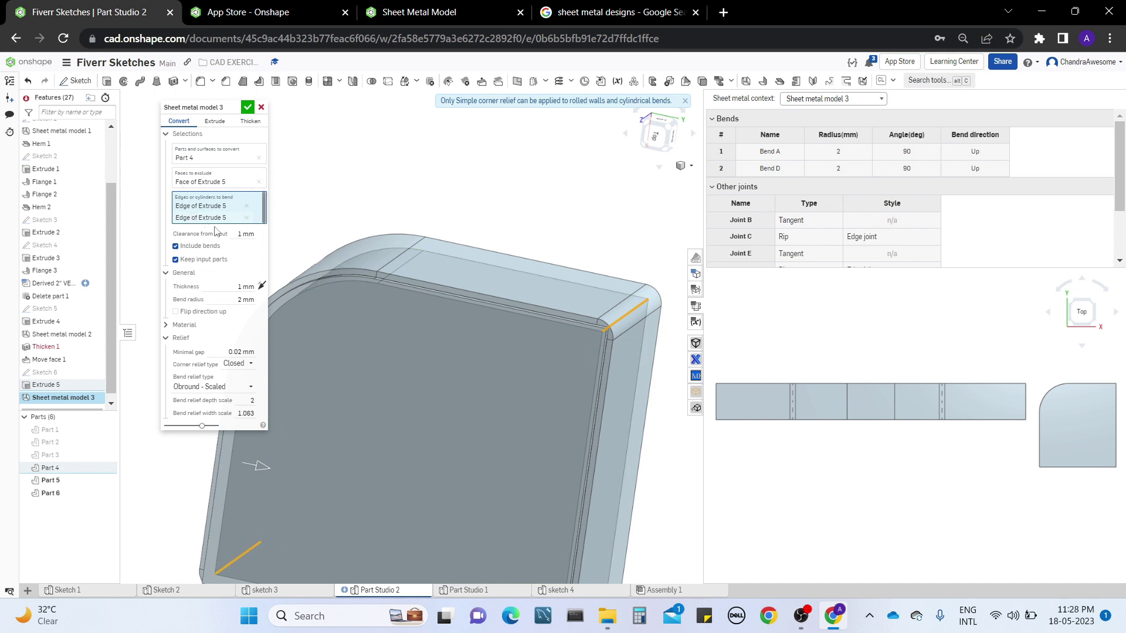
{"action": "middle_click_drag", "start_coordinate": [427, 258], "coordinate": [509, 245]}
{"action": "right_click_drag", "start_coordinate": [509, 244], "coordinate": [473, 249]}
{"action": "middle_click_drag", "start_coordinate": [625, 413], "coordinate": [589, 347]}
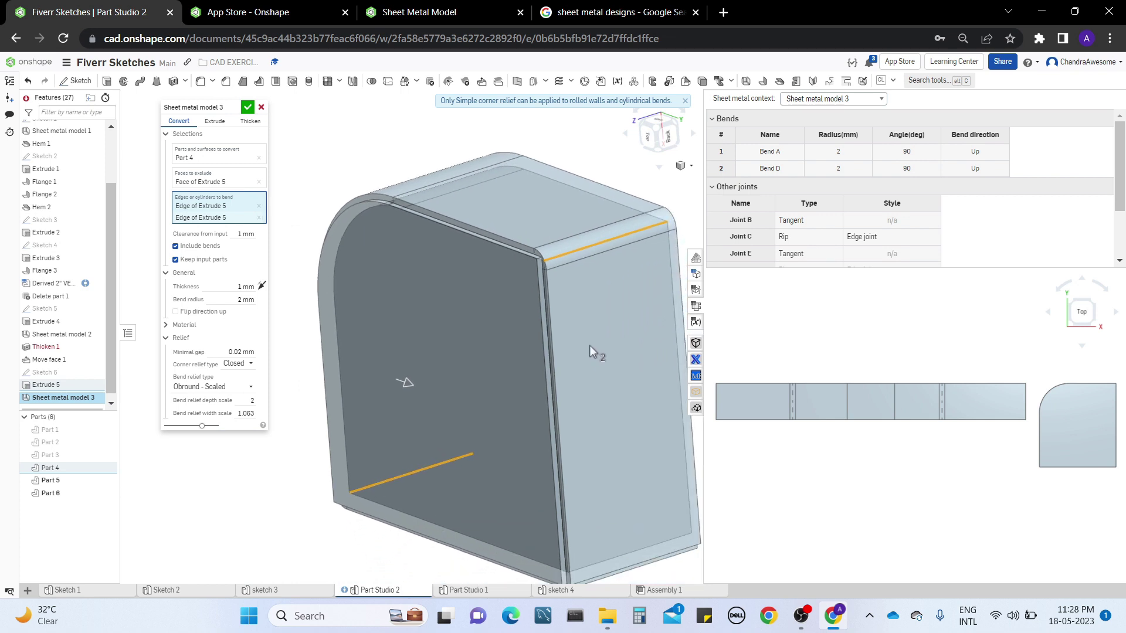
{"action": "left_click", "coordinate": [551, 364]}
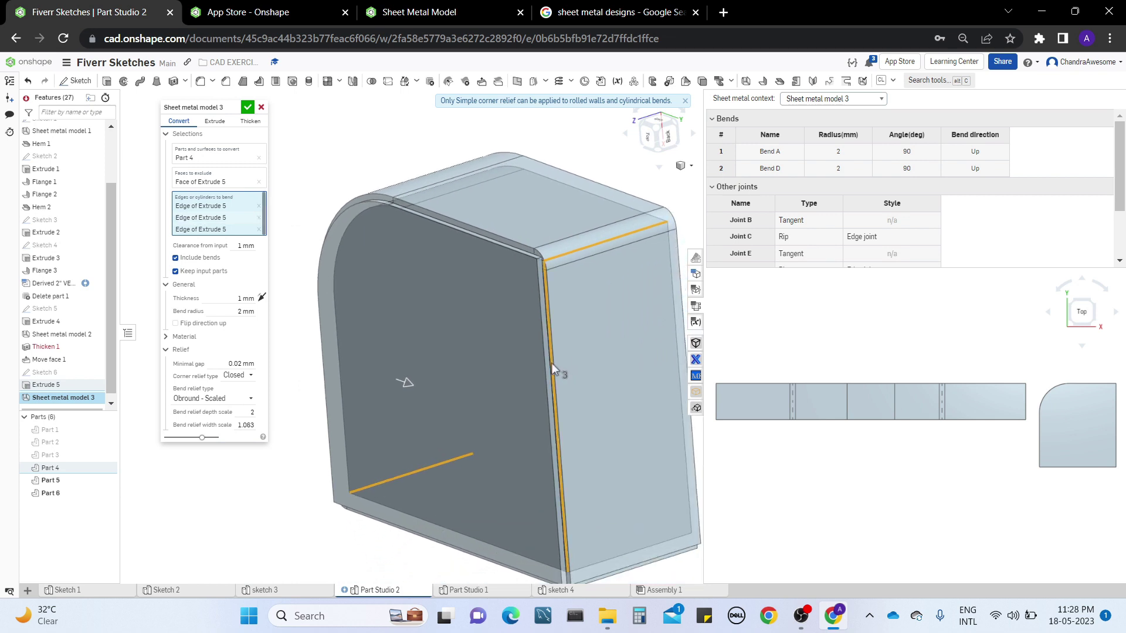
{"action": "middle_click_drag", "start_coordinate": [575, 308], "coordinate": [570, 314]}
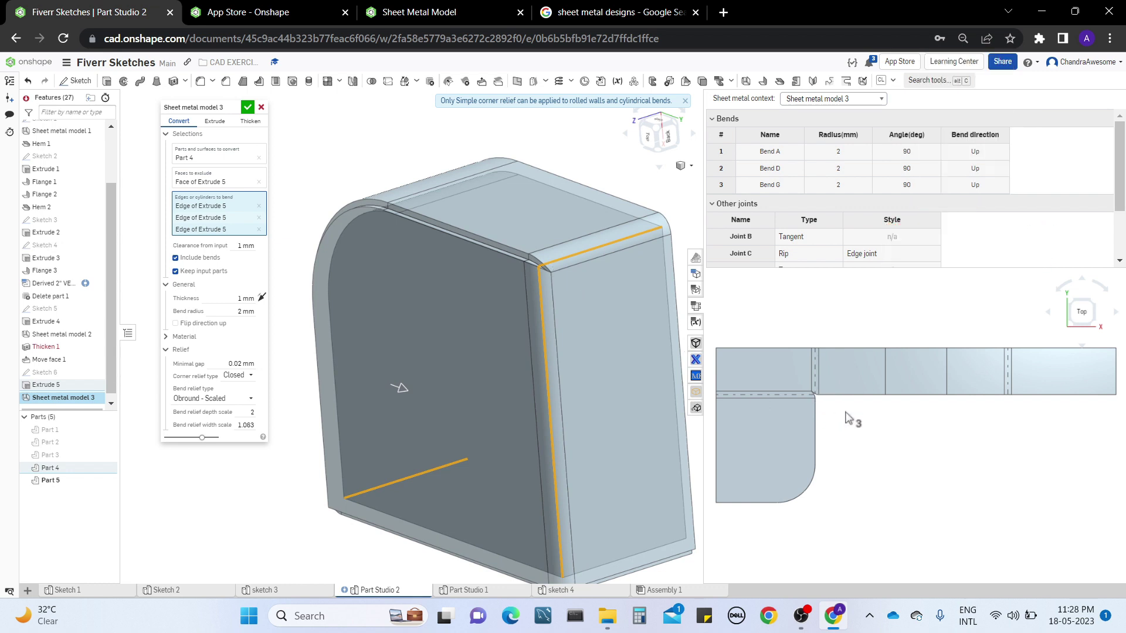
Step: Try the Square - Sized corner relief and inspect the cutout where the bends meet
{"action": "left_click", "coordinate": [238, 378]}
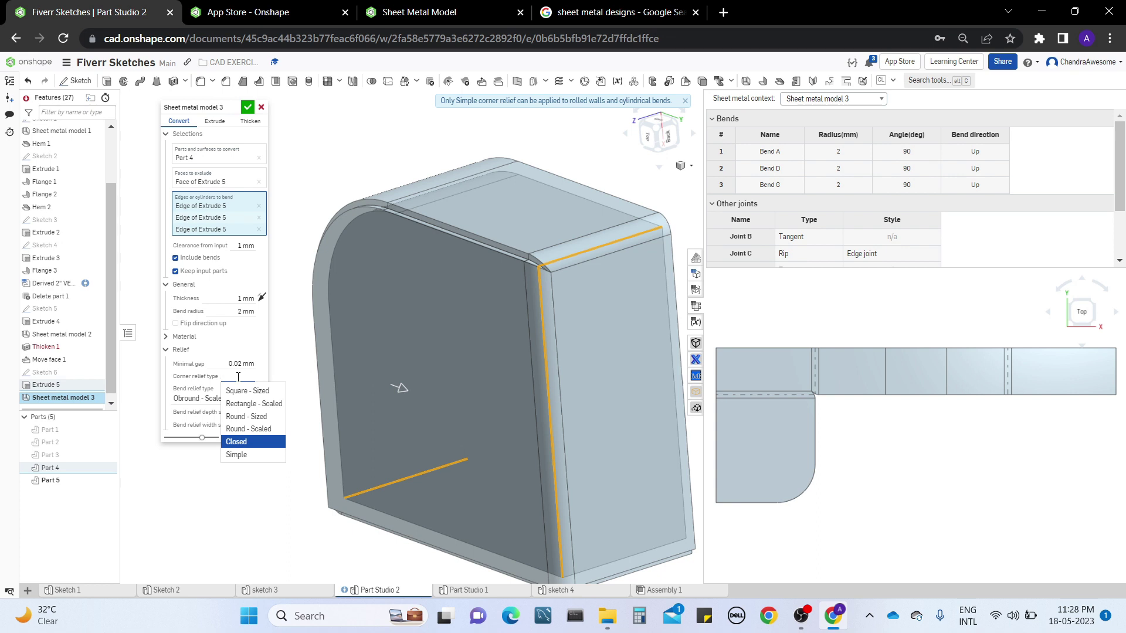
{"action": "left_click", "coordinate": [239, 394]}
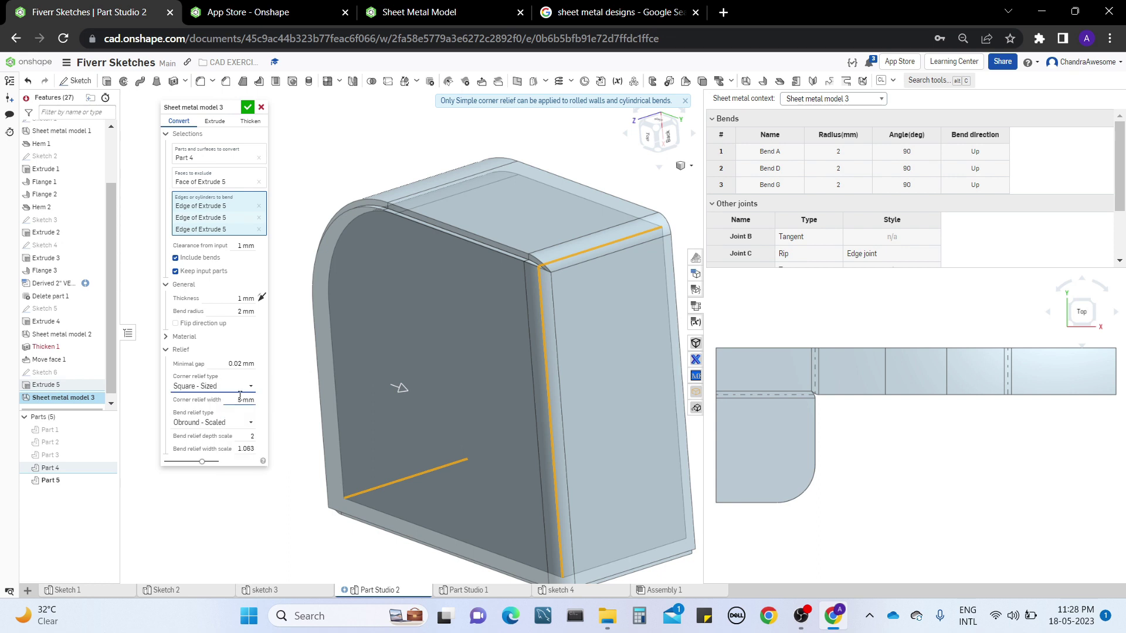
{"action": "right_click_drag", "start_coordinate": [539, 271], "coordinate": [547, 287]}
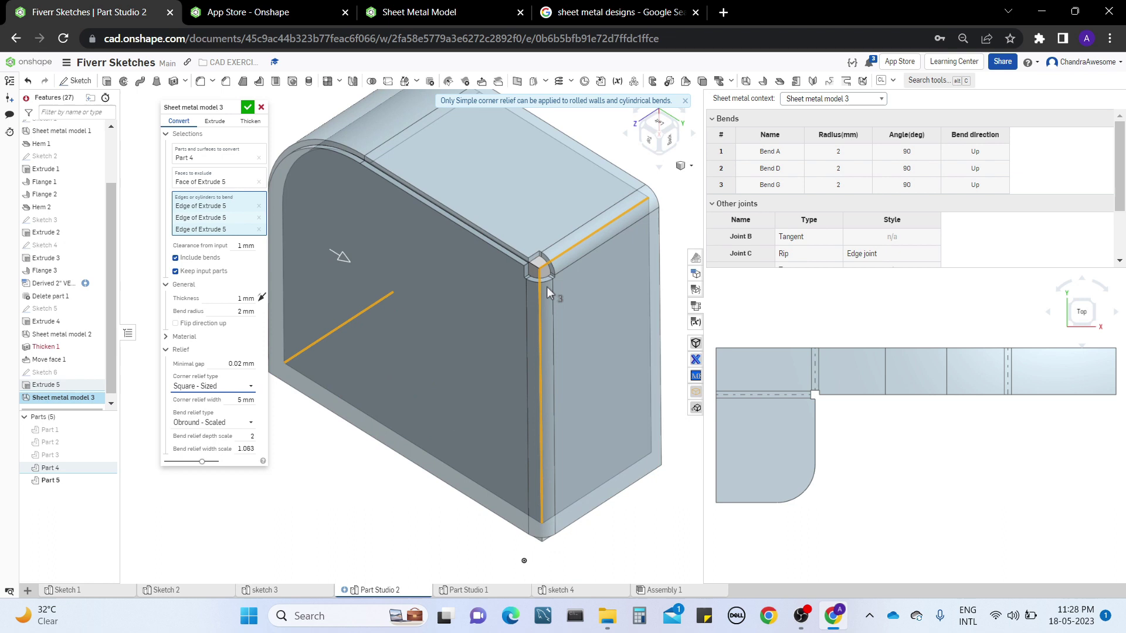
{"action": "middle_click_drag", "start_coordinate": [543, 270], "coordinate": [548, 311]}
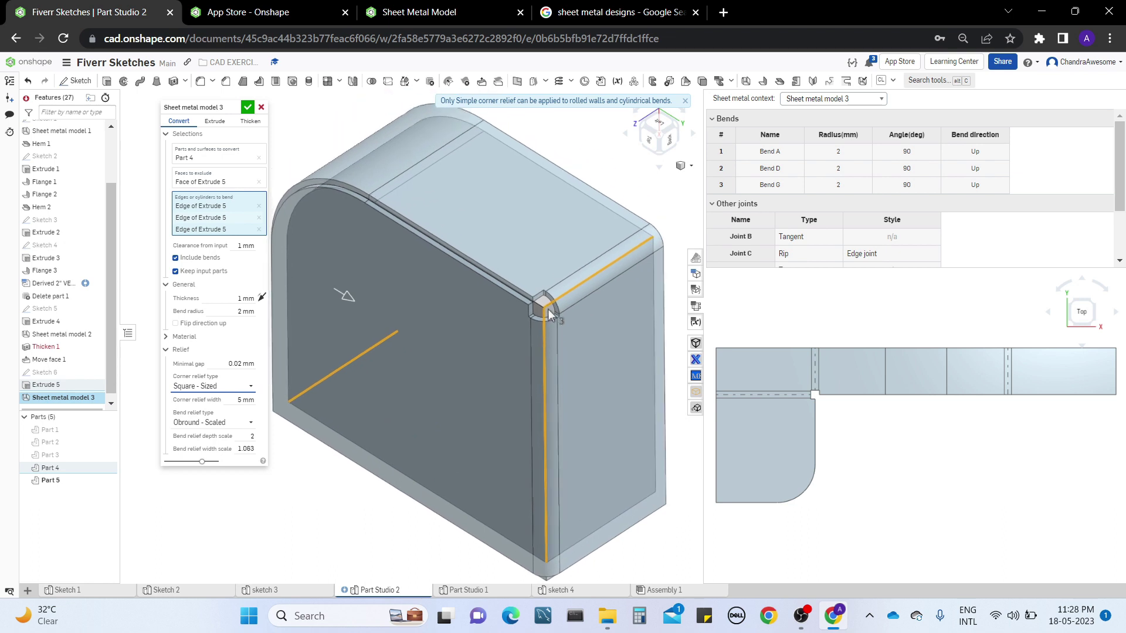
Step: Try the Rectangle - Scaled, Round - Sized and Round - Scaled corner reliefs one after another
{"action": "left_click", "coordinate": [234, 390]}
{"action": "left_click", "coordinate": [224, 416]}
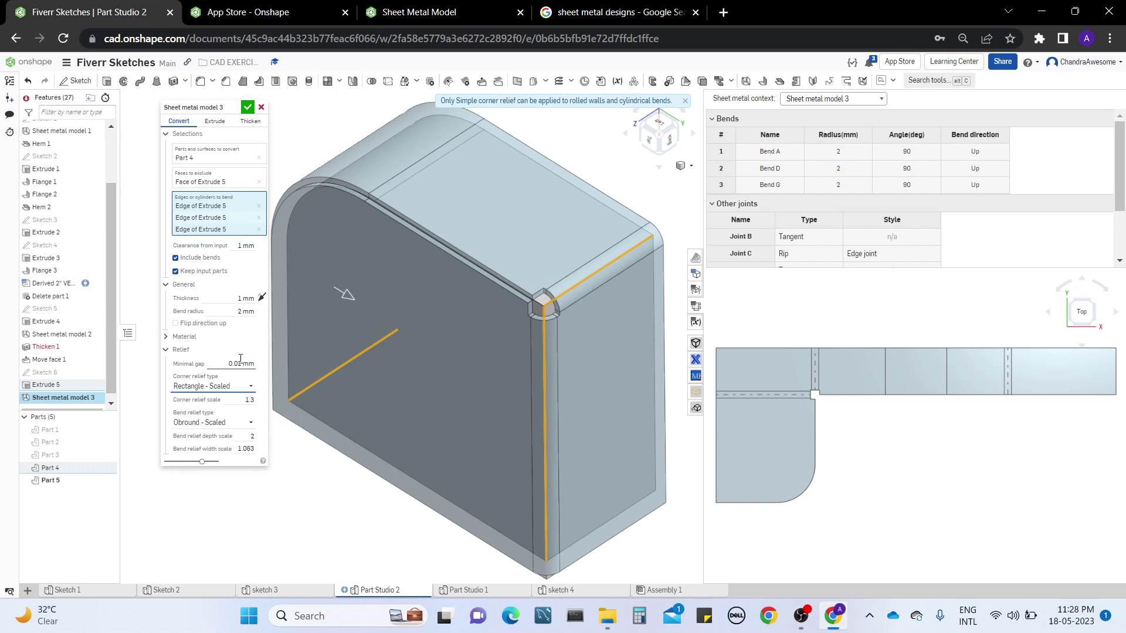
{"action": "left_click", "coordinate": [238, 386]}
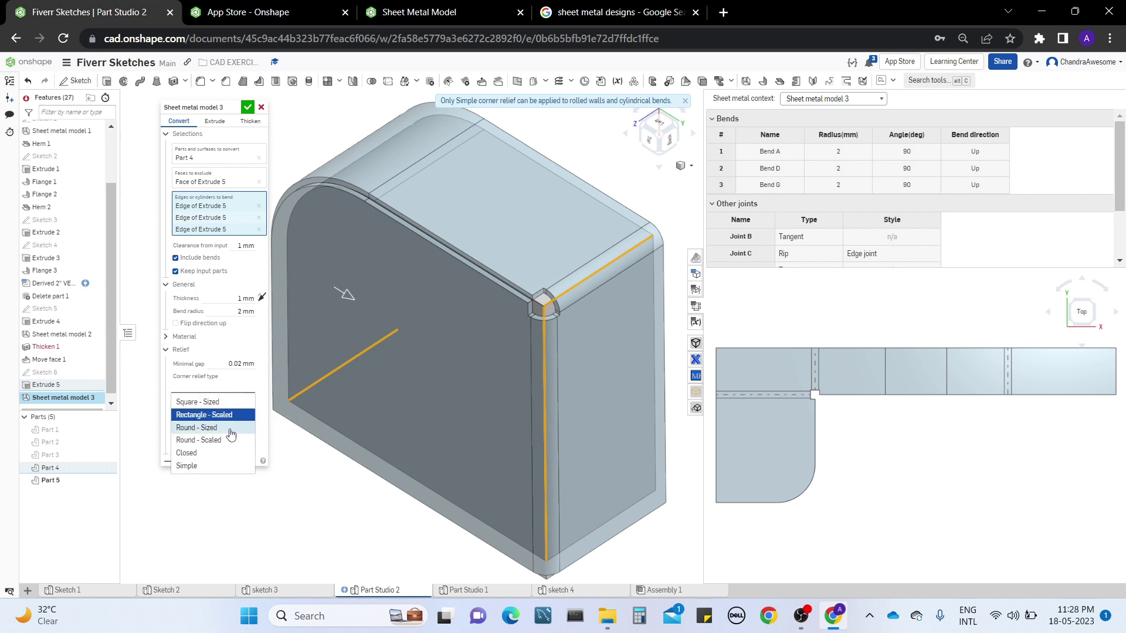
{"action": "left_click", "coordinate": [230, 433]}
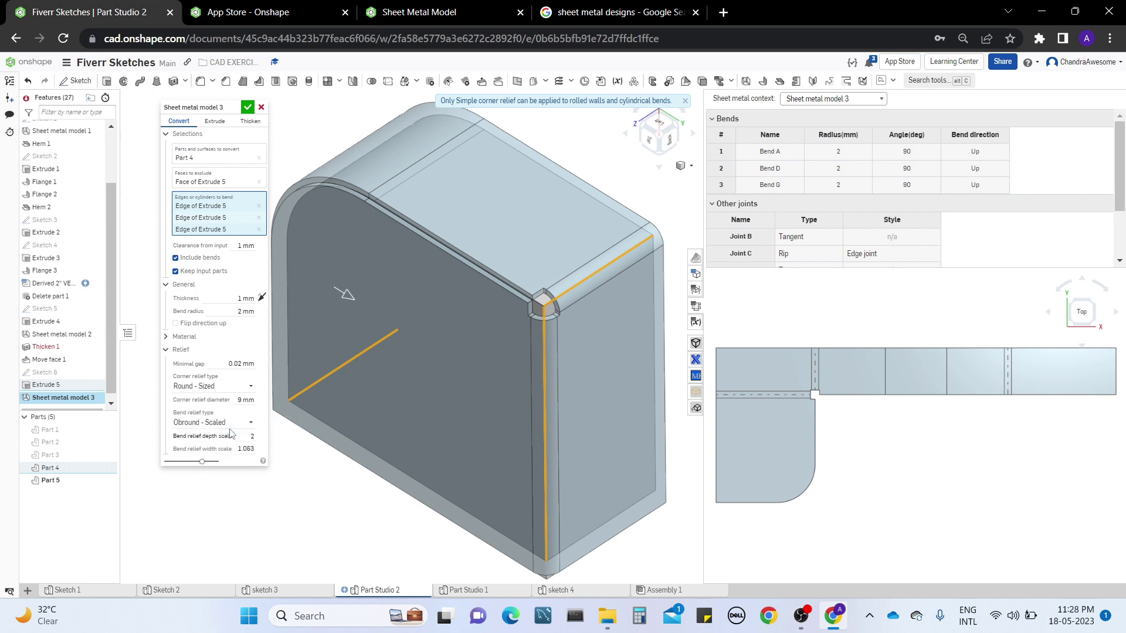
{"action": "left_click", "coordinate": [243, 387]}
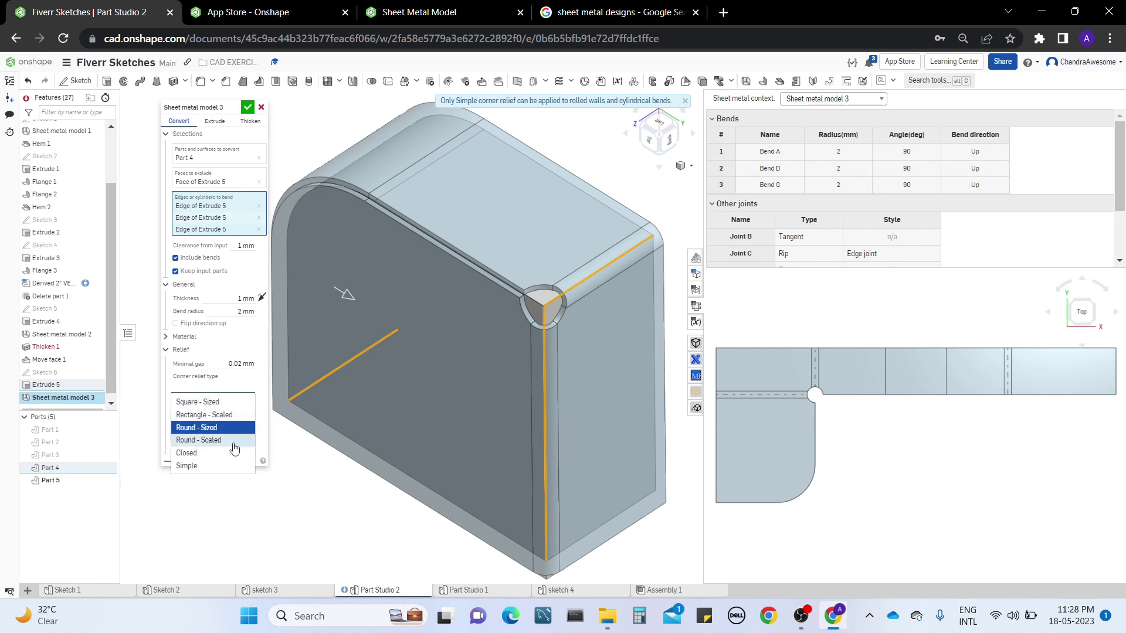
{"action": "left_click", "coordinate": [234, 443]}
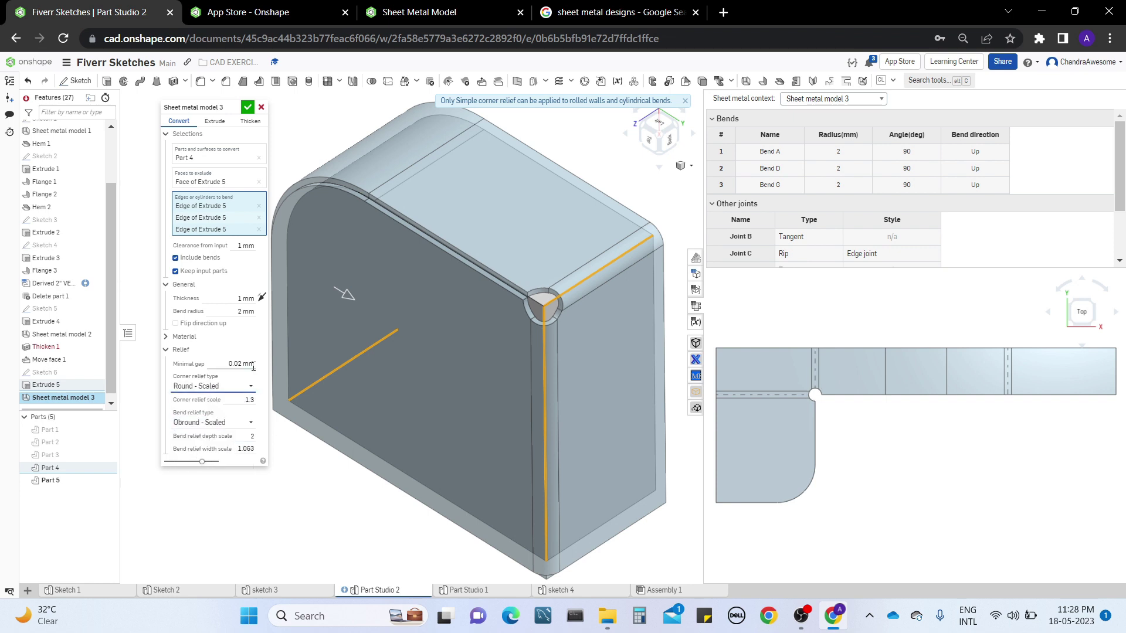
Step: Try the Closed and Simple corner reliefs and inspect the box corner where the bends meet
{"action": "left_click", "coordinate": [245, 391]}
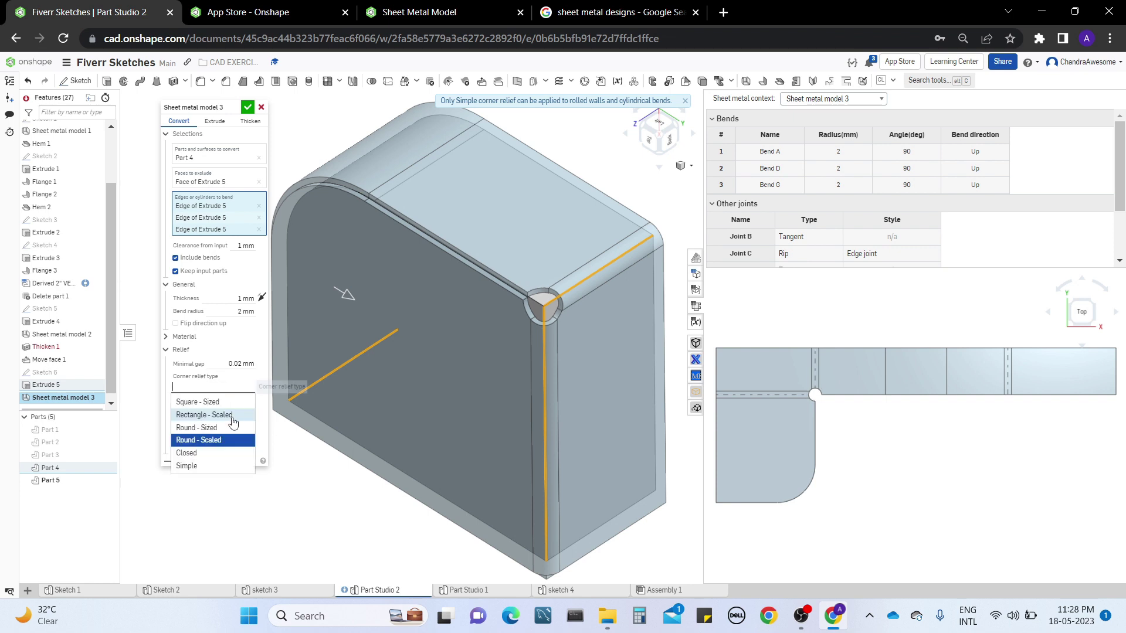
{"action": "left_click", "coordinate": [228, 453]}
{"action": "left_click", "coordinate": [239, 379]}
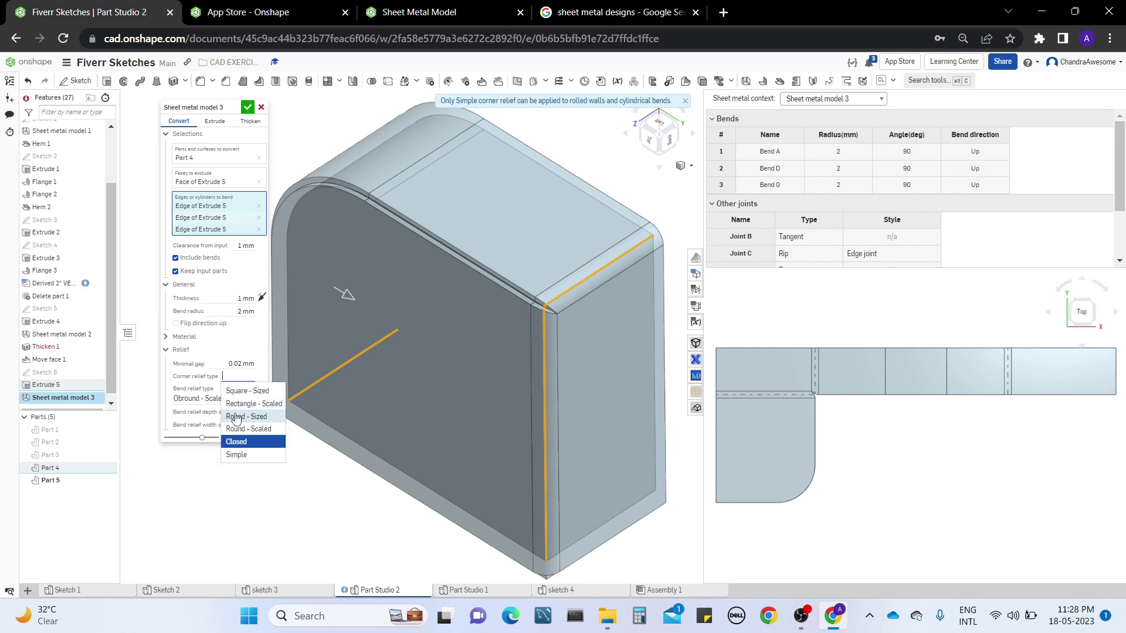
{"action": "left_click", "coordinate": [236, 455]}
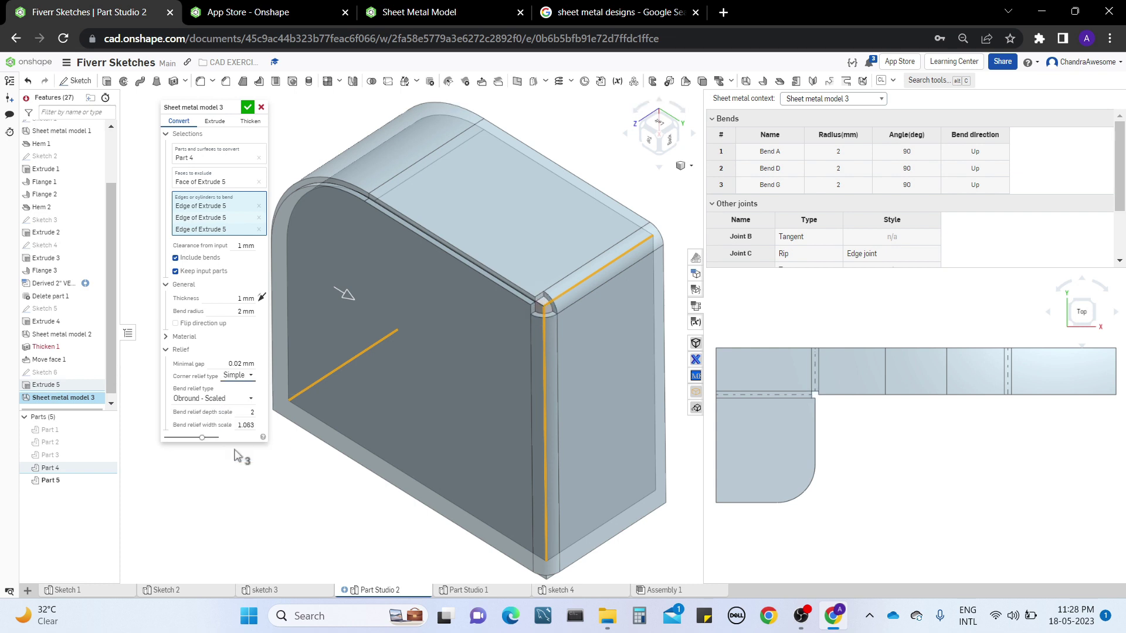
{"action": "right_click_drag", "start_coordinate": [546, 308], "coordinate": [565, 282]}
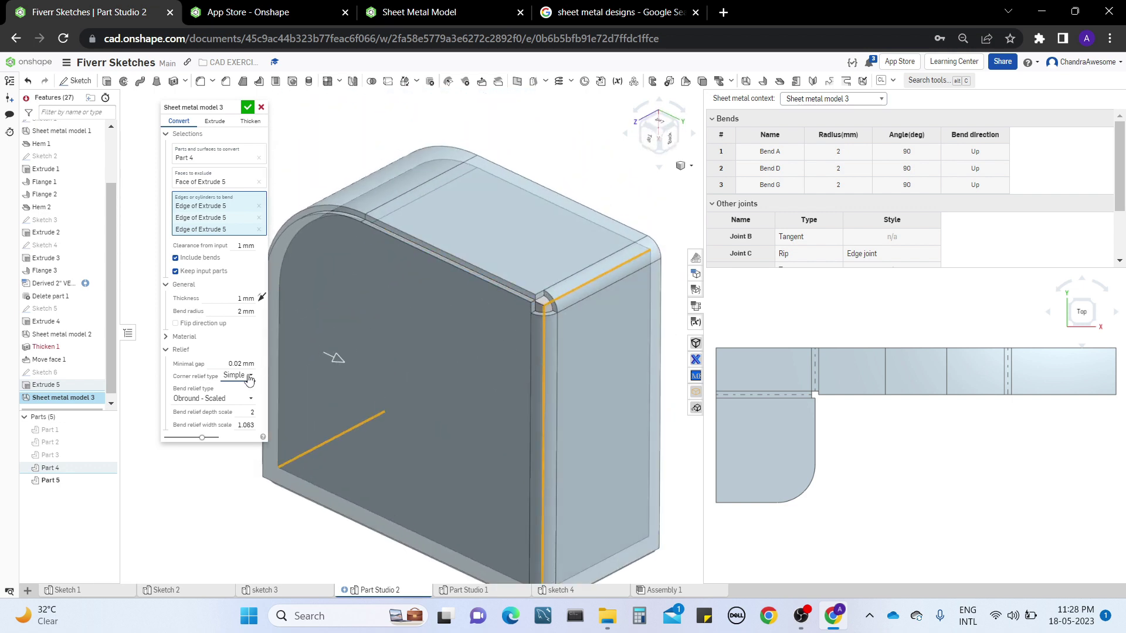
Step: Set the minimal gap of the relief settings to 1.02 mm
{"action": "left_click", "coordinate": [216, 363]}
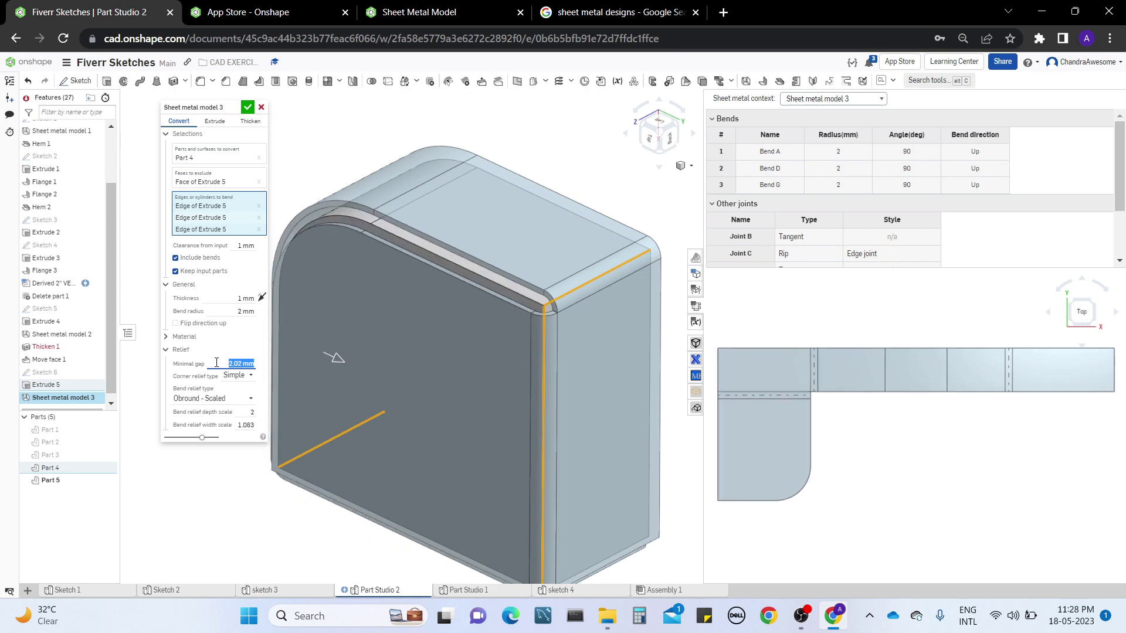
{"action": "scroll", "coordinate": [216, 362], "scroll_direction": "down", "scroll_amount": 2}
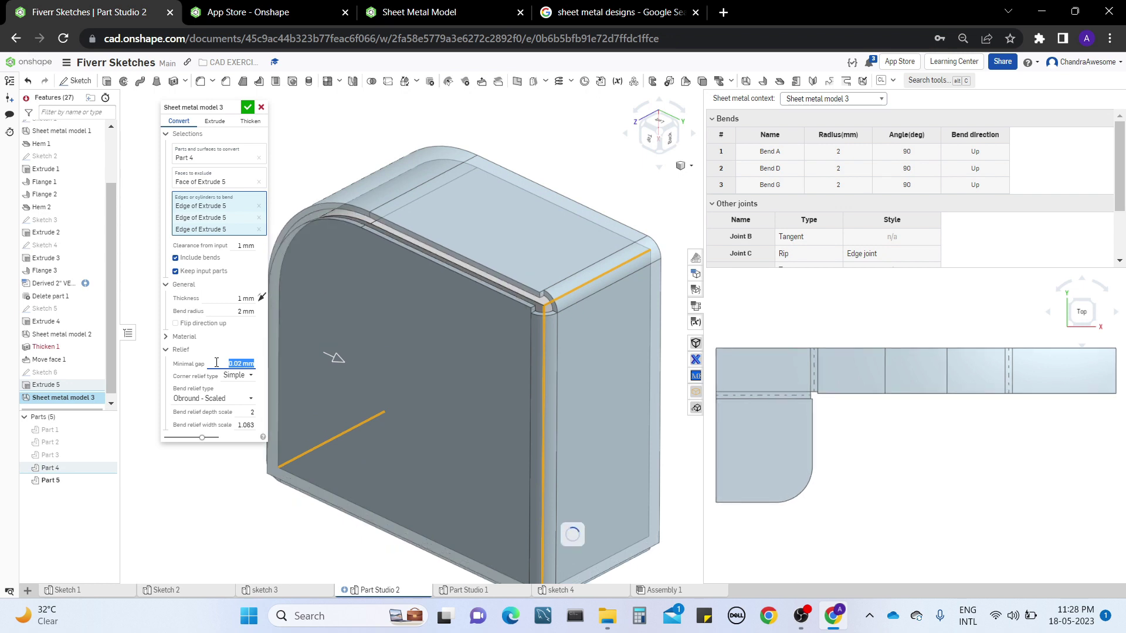
{"action": "scroll", "coordinate": [217, 362], "scroll_direction": "up", "scroll_amount": 1}
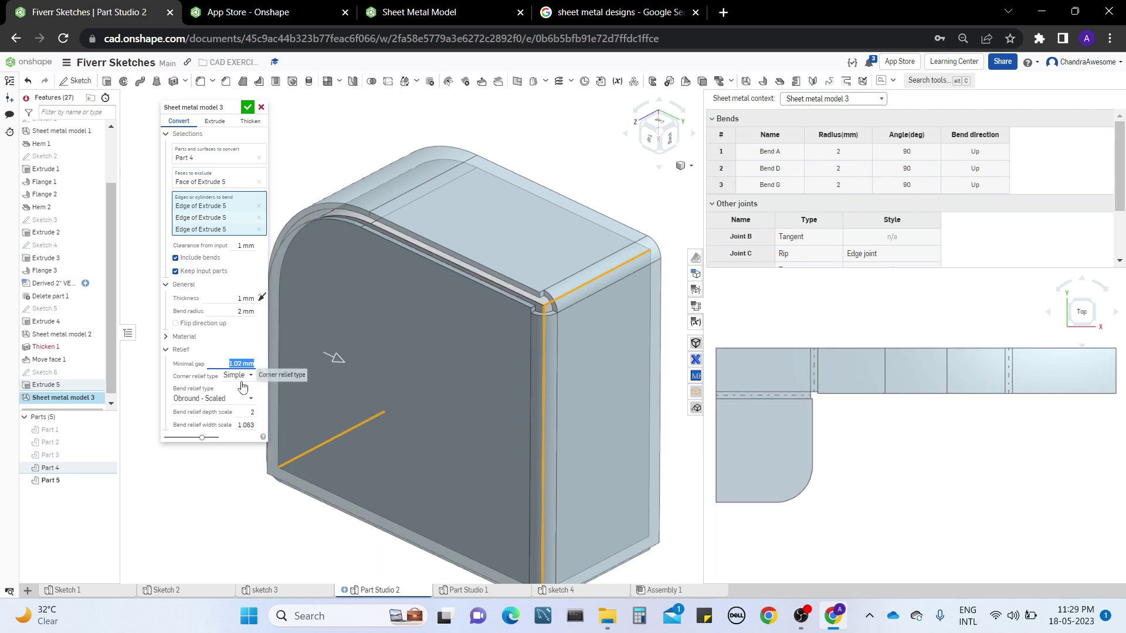
Step: Try the Tear bend relief and switch back to Obround - Scaled
{"action": "left_click", "coordinate": [235, 402]}
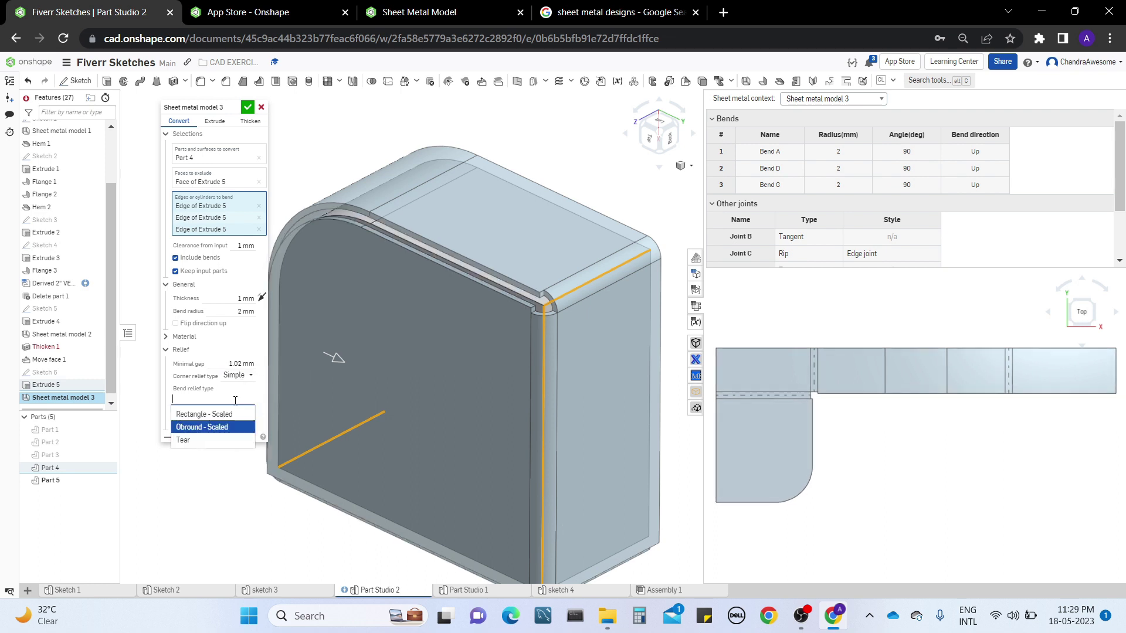
{"action": "left_click", "coordinate": [213, 444]}
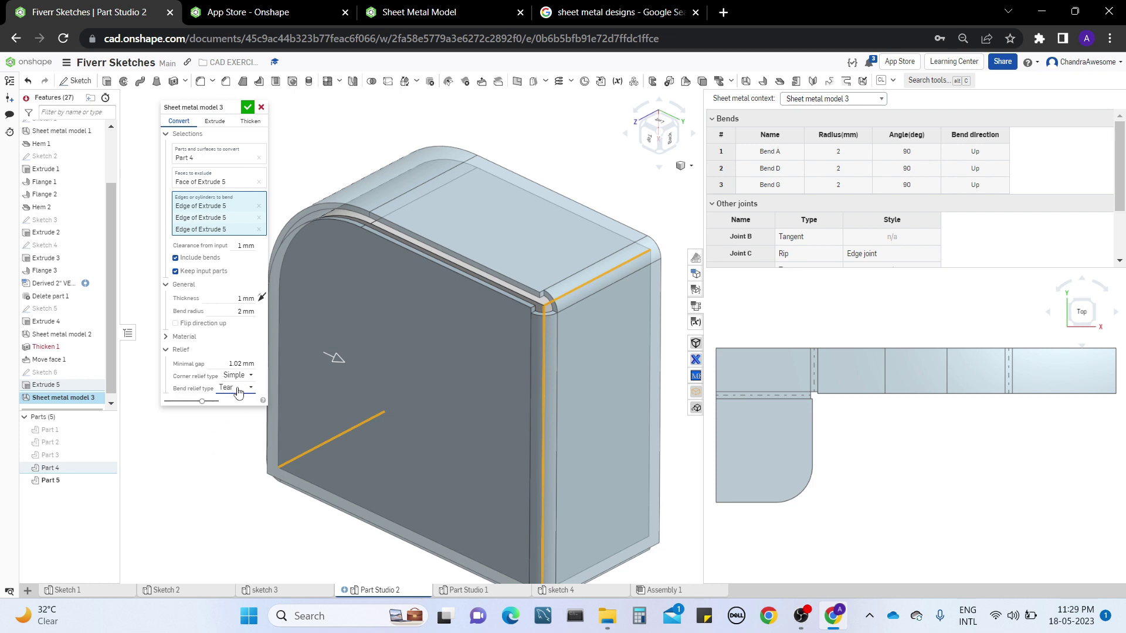
{"action": "left_click", "coordinate": [238, 388]}
{"action": "left_click", "coordinate": [238, 415]}
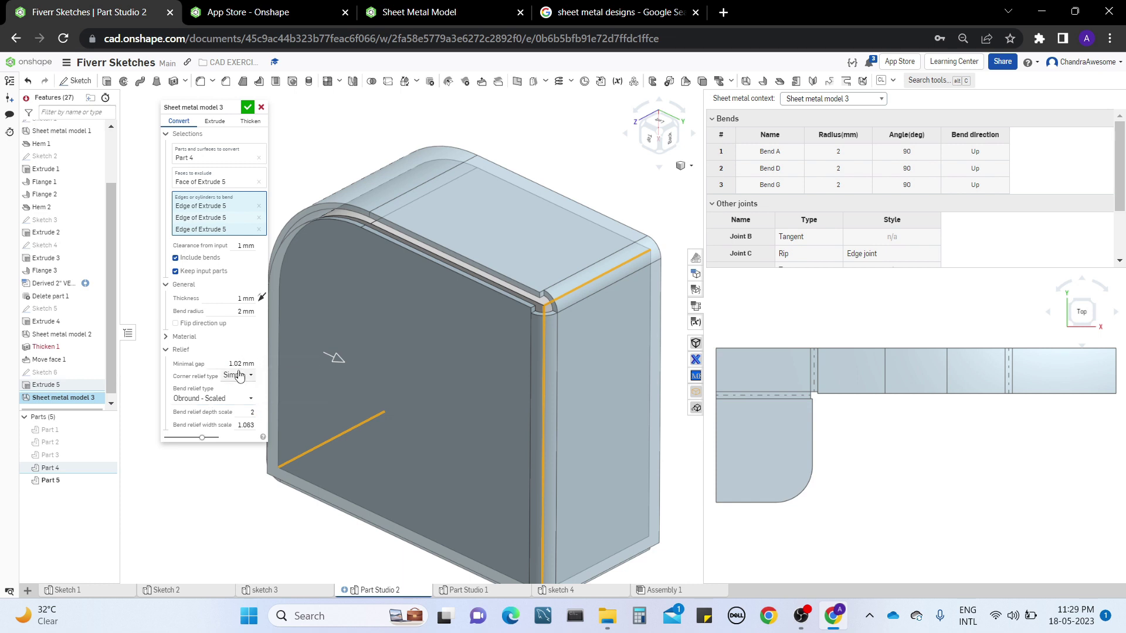
Step: Try Round - Sized and Square - Sized corner reliefs together with the Rectangle - Scaled bend relief
{"action": "left_click", "coordinate": [236, 376]}
{"action": "left_click", "coordinate": [251, 415]}
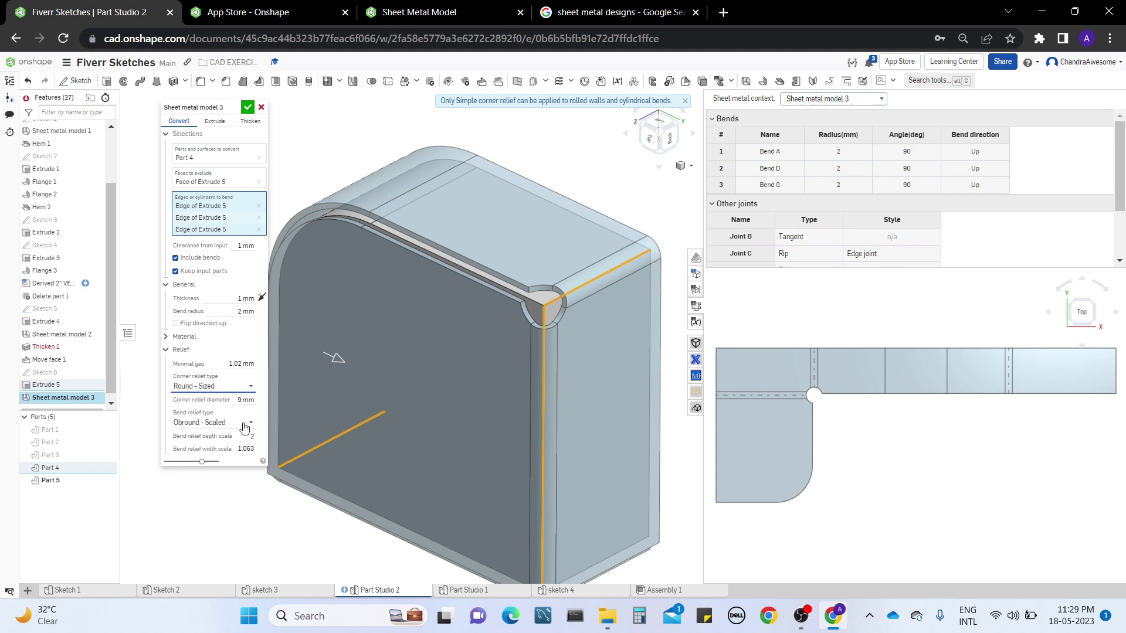
{"action": "left_click", "coordinate": [245, 425]}
{"action": "left_click", "coordinate": [240, 437]}
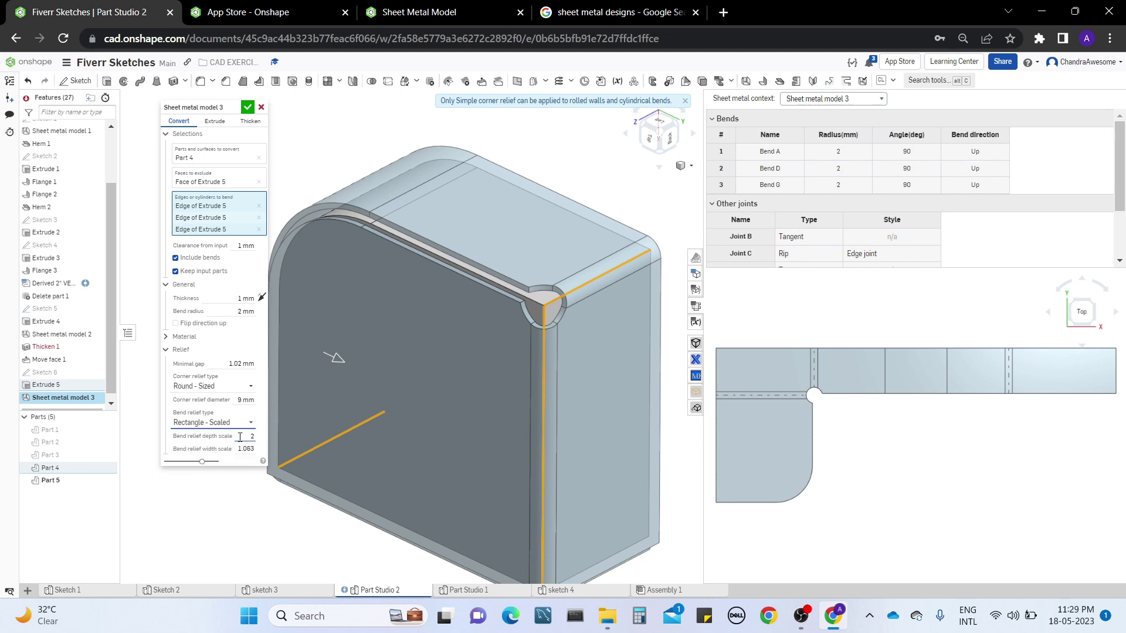
{"action": "left_click", "coordinate": [240, 389]}
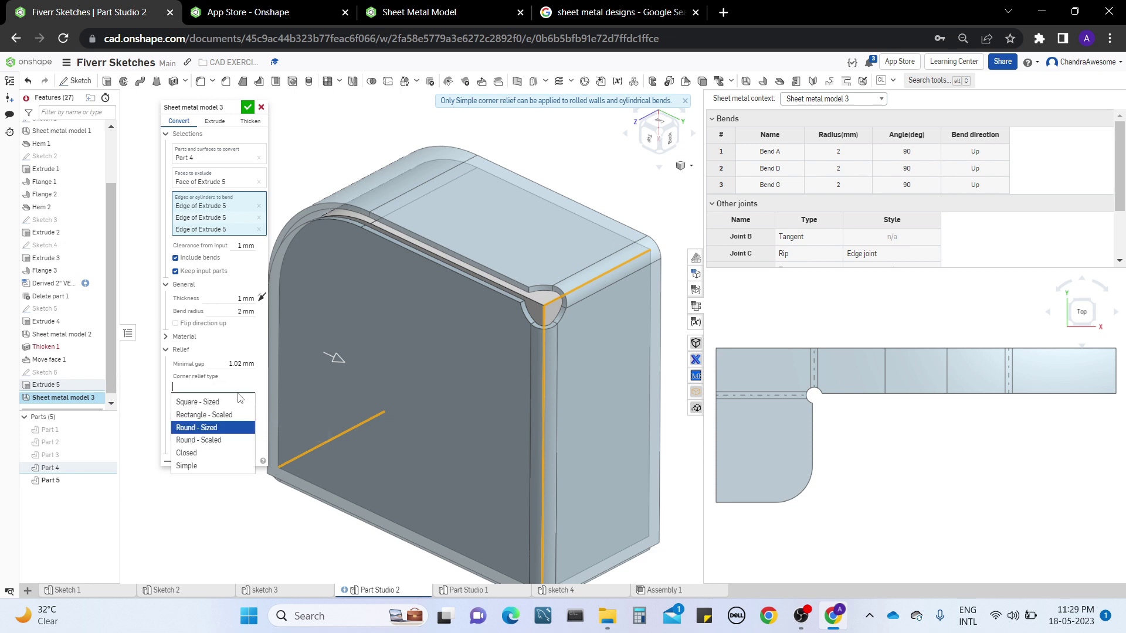
{"action": "left_click", "coordinate": [238, 402]}
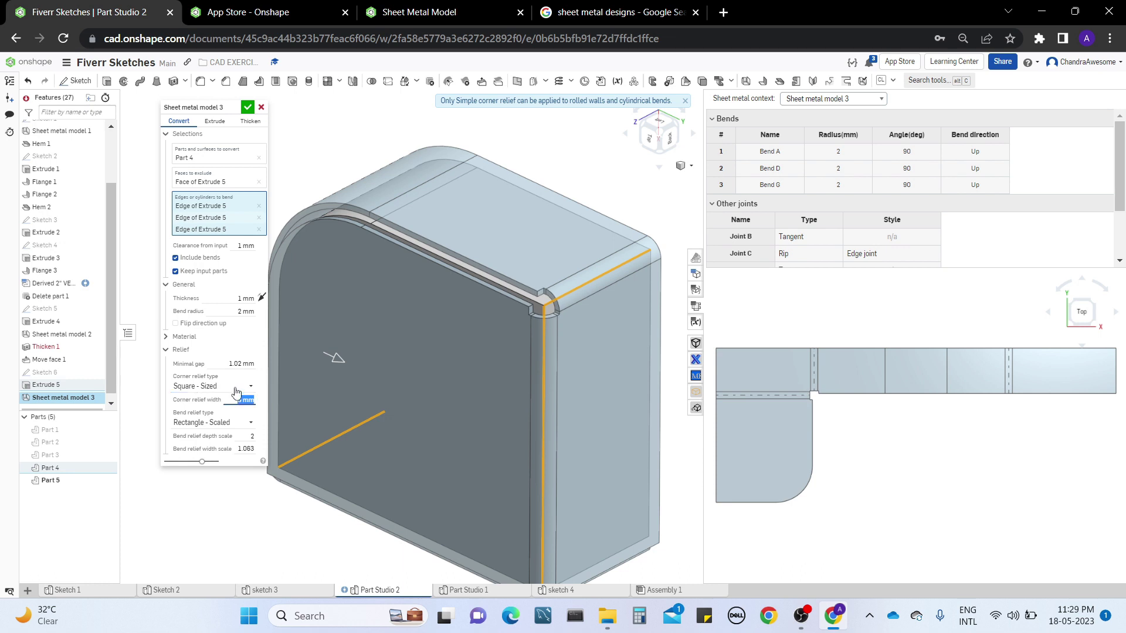
Step: Set the corner relief type to Rectangle - Scaled and the bend relief type to Obround - Scaled
{"action": "left_click", "coordinate": [236, 388]}
{"action": "left_click", "coordinate": [233, 417]}
{"action": "left_click", "coordinate": [238, 422]}
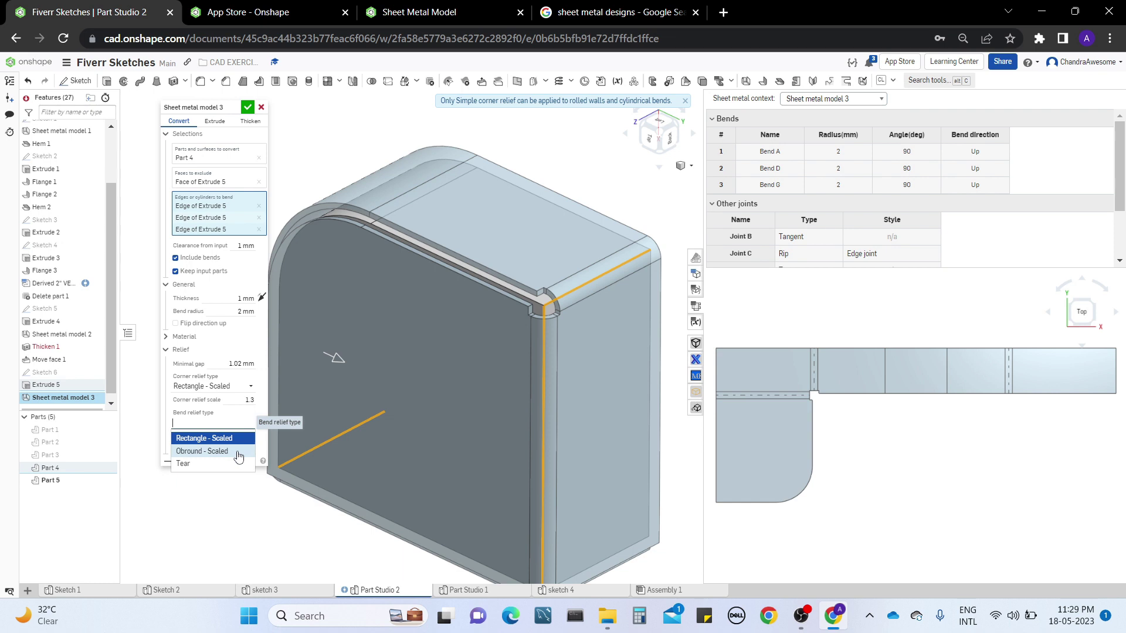
{"action": "left_click", "coordinate": [238, 453]}
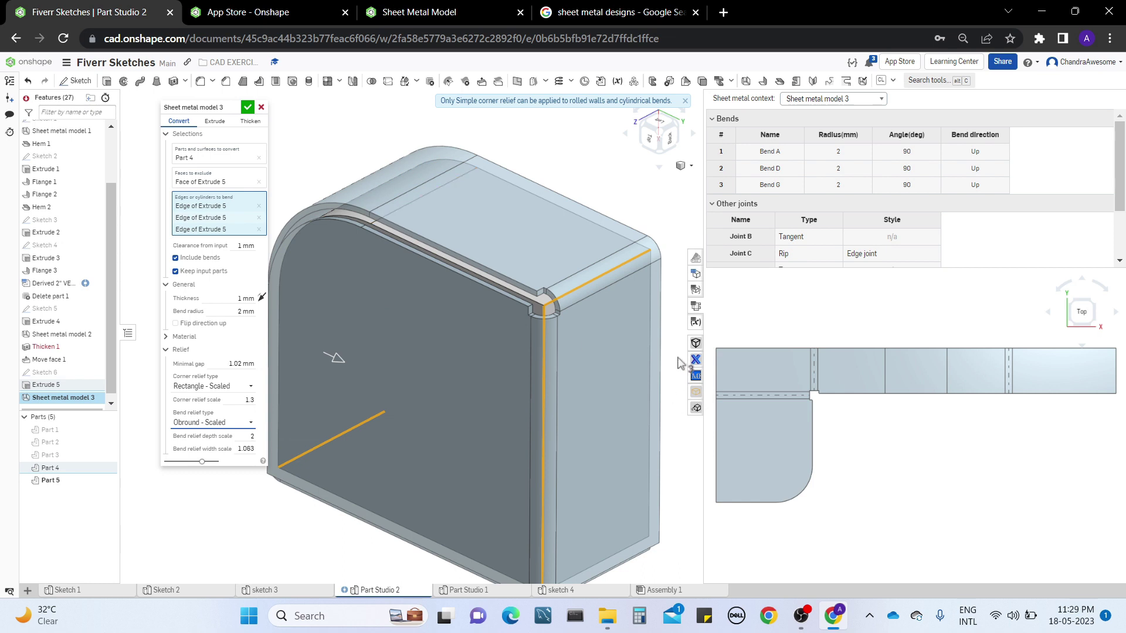
Step: Hide the sheet metal table with its flat pattern view and accept the box conversion
{"action": "left_click", "coordinate": [696, 305]}
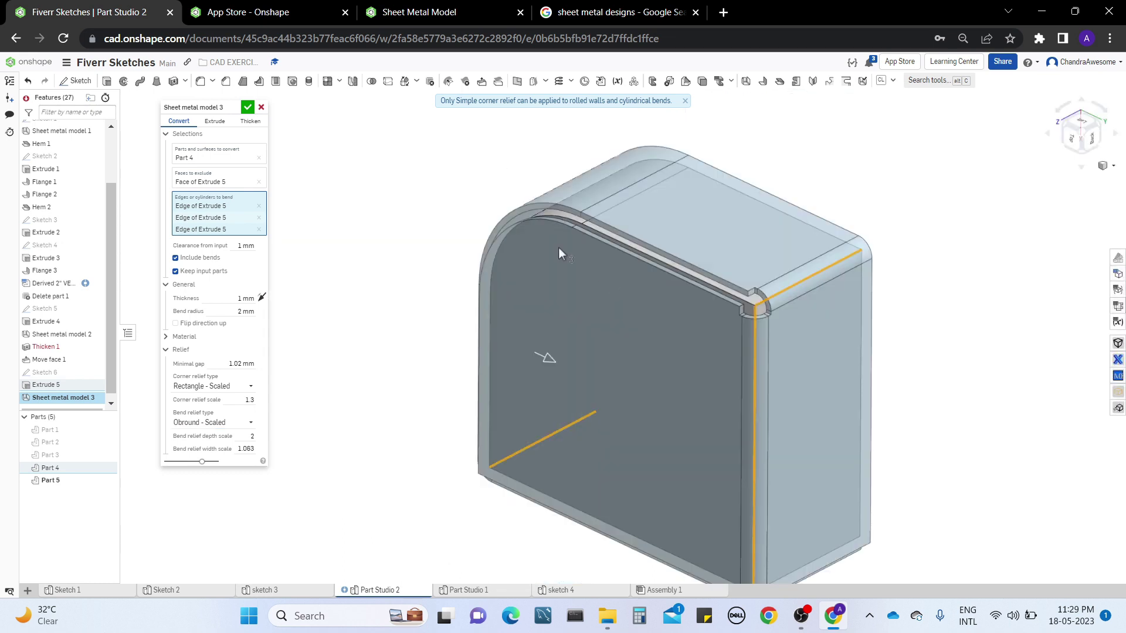
{"action": "left_click", "coordinate": [247, 107]}
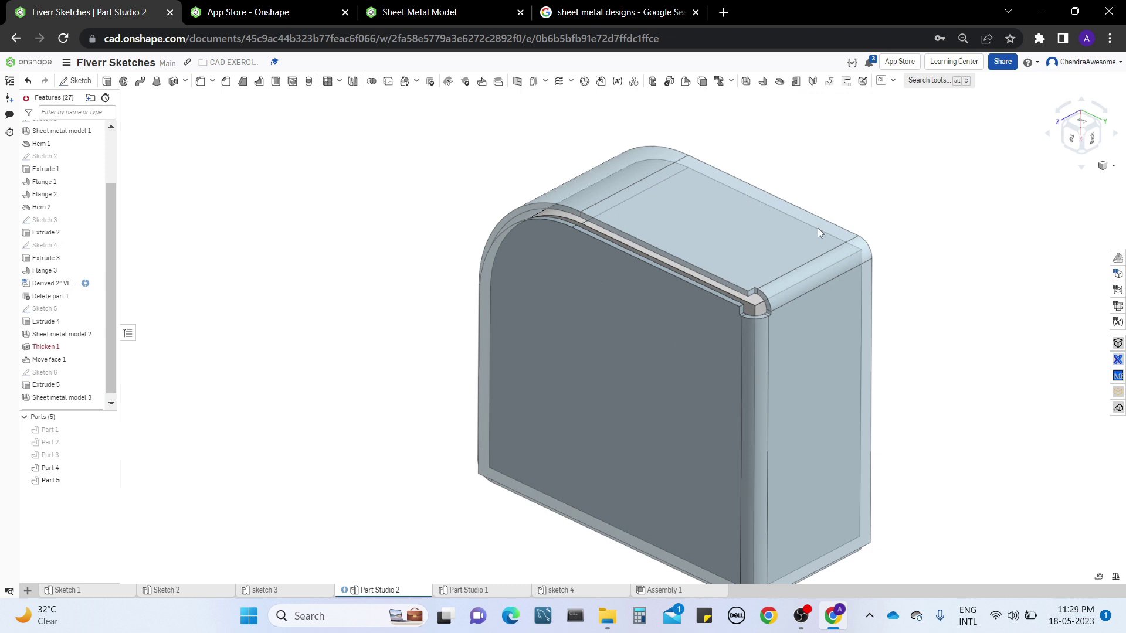
{"action": "right_click_drag", "start_coordinate": [818, 227], "coordinate": [762, 293]}
{"action": "middle_click_drag", "start_coordinate": [763, 289], "coordinate": [692, 377]}
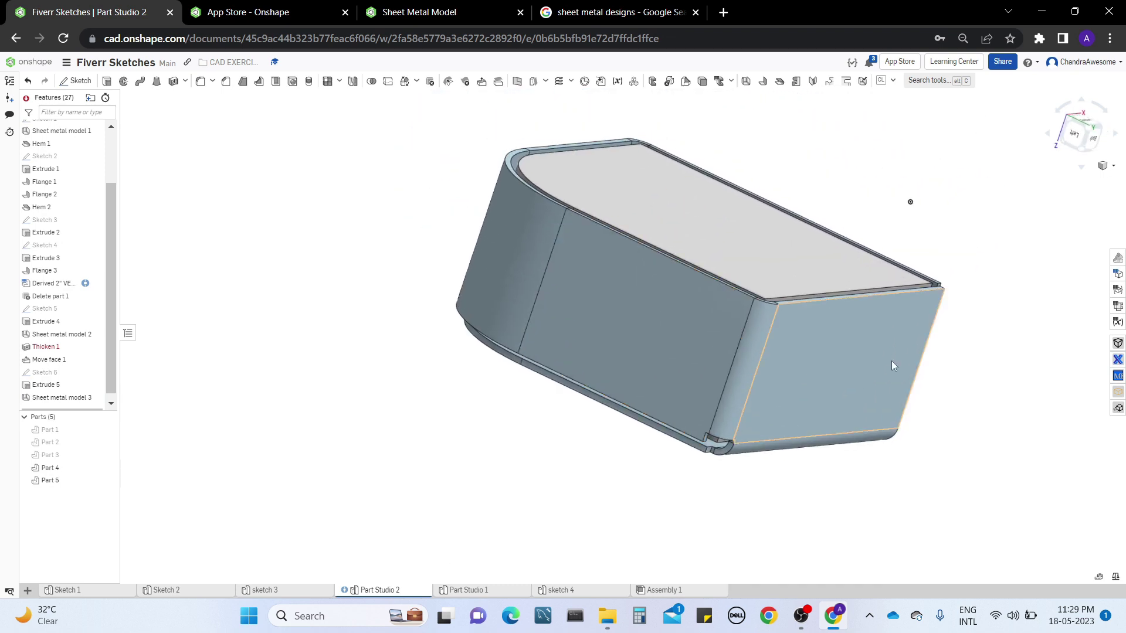
{"action": "right_click_drag", "start_coordinate": [902, 364], "coordinate": [800, 347]}
{"action": "mouse_move", "coordinate": [800, 347]}
{"action": "middle_mouse_down"}
{"action": "mouse_move", "coordinate": [610, 347]}
{"action": "mouse_move", "coordinate": [515, 365]}
{"action": "middle_mouse_up"}
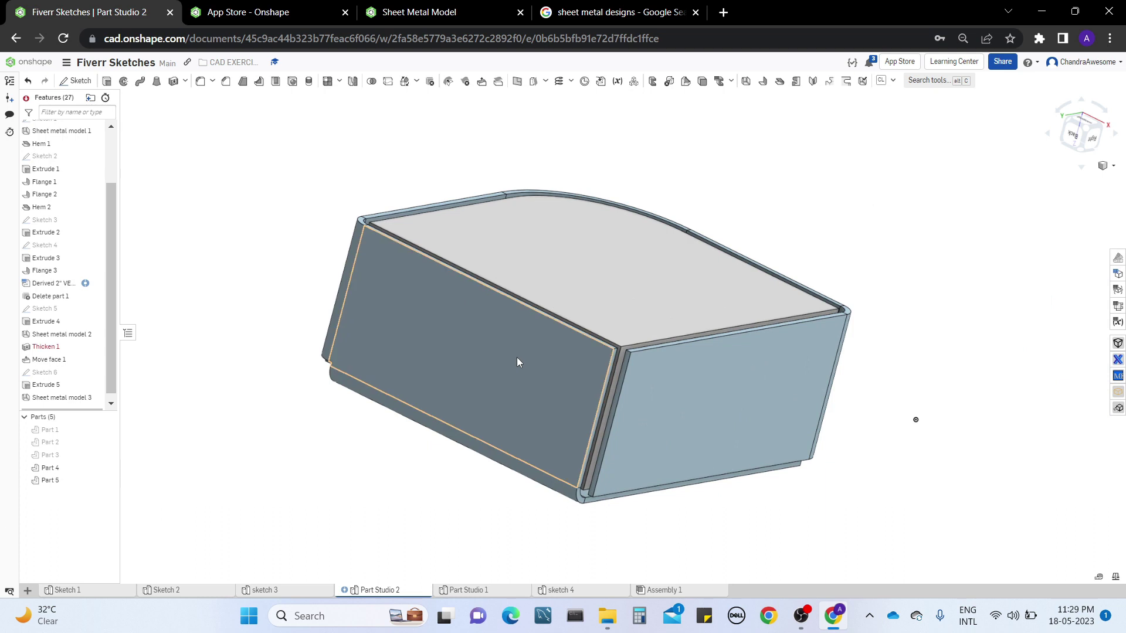